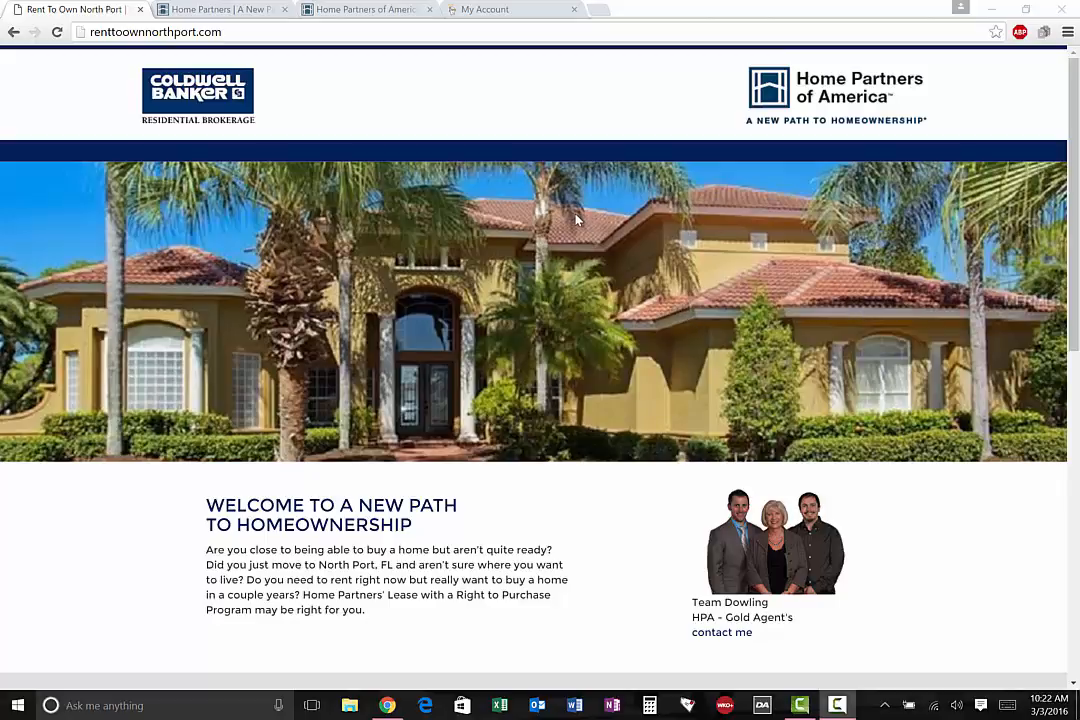
Review the rent-to-own landing page's content and its web address, renttoownnorthport.com
scroll(576, 219, "down", 7)
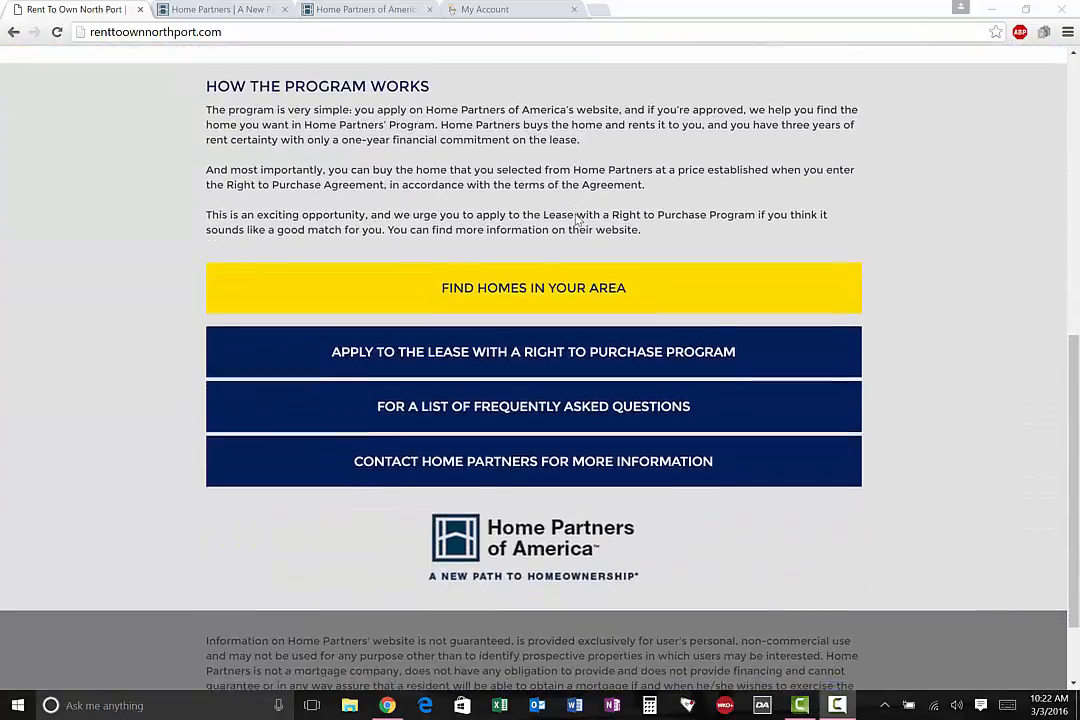
scroll(576, 219, "up", 8)
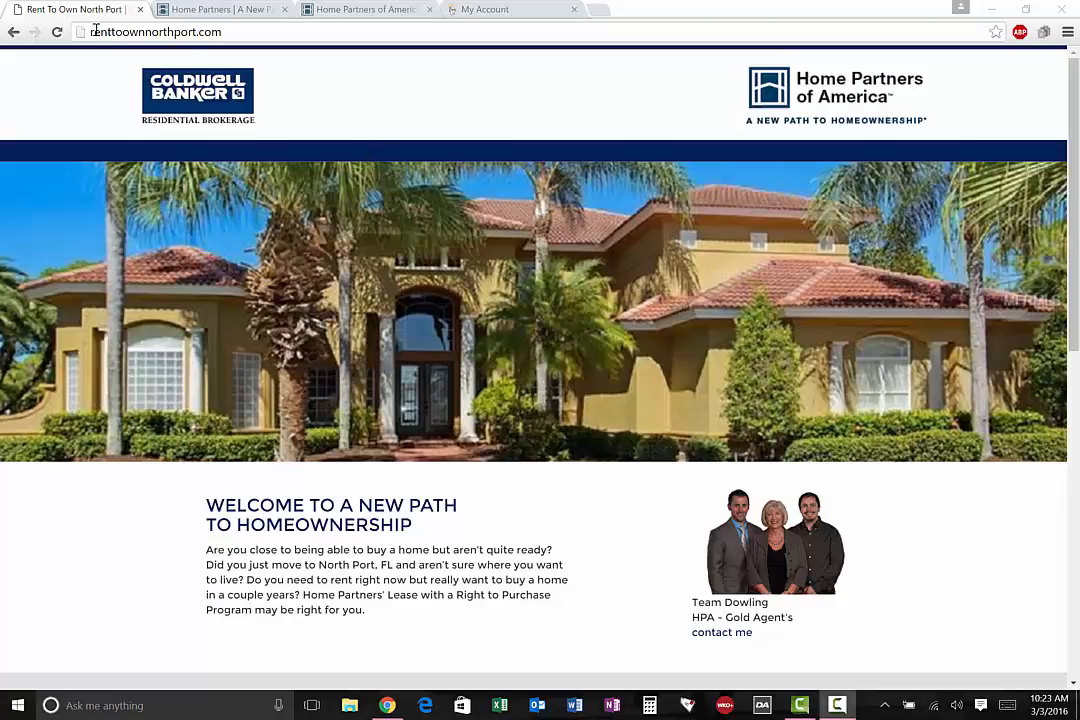
left_click_drag(89, 31, 227, 28)
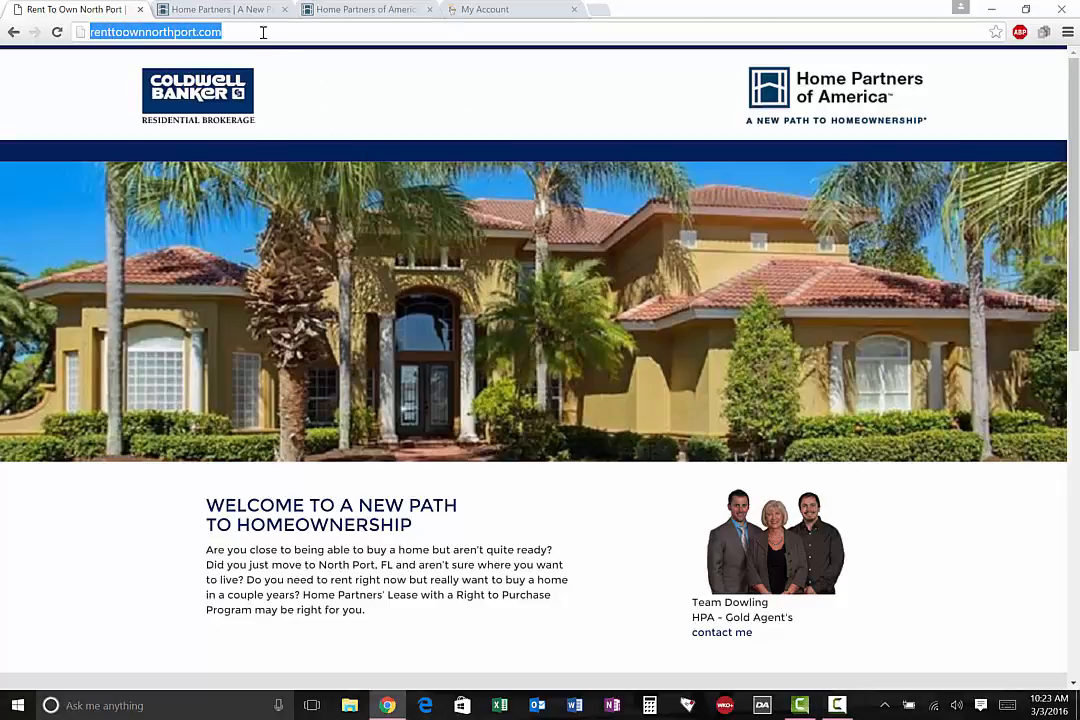
left_click(263, 32)
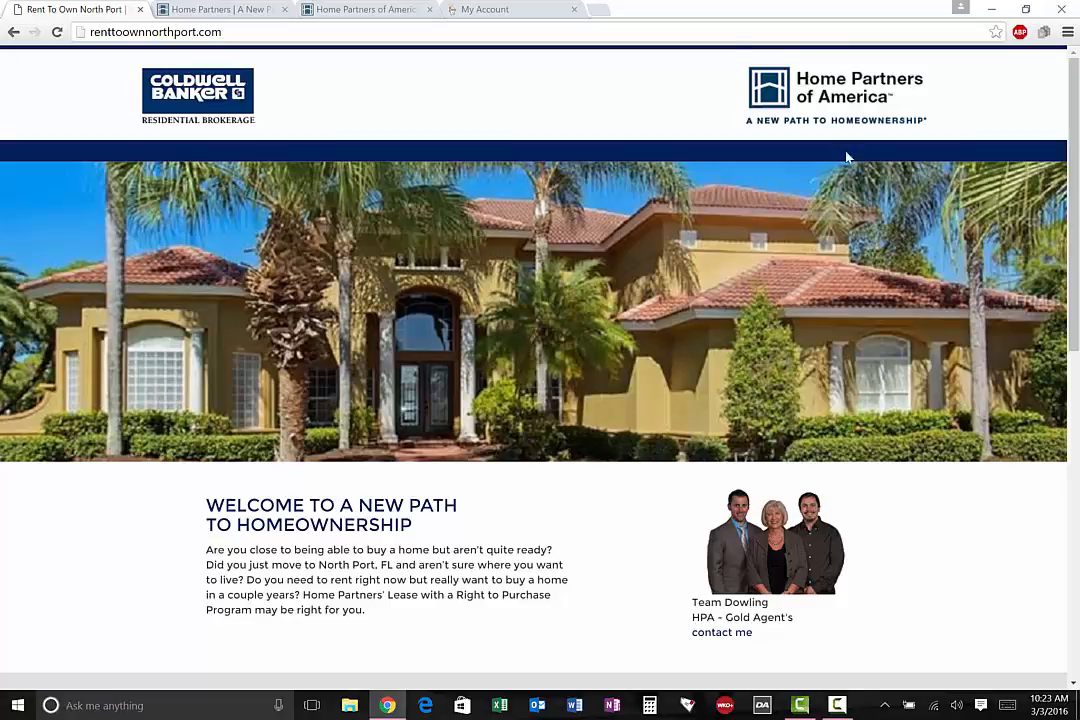
View the landing page's Find Homes in Your Area listings, close them and return to the landing page
scroll(729, 315, "down", 5)
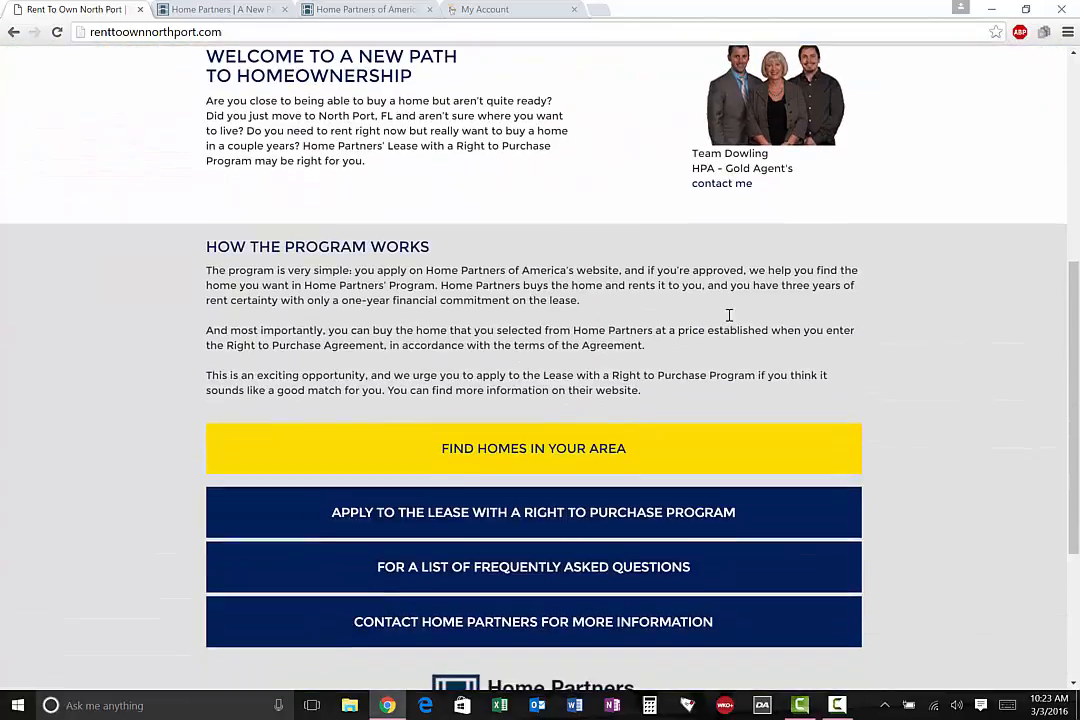
left_click(508, 459)
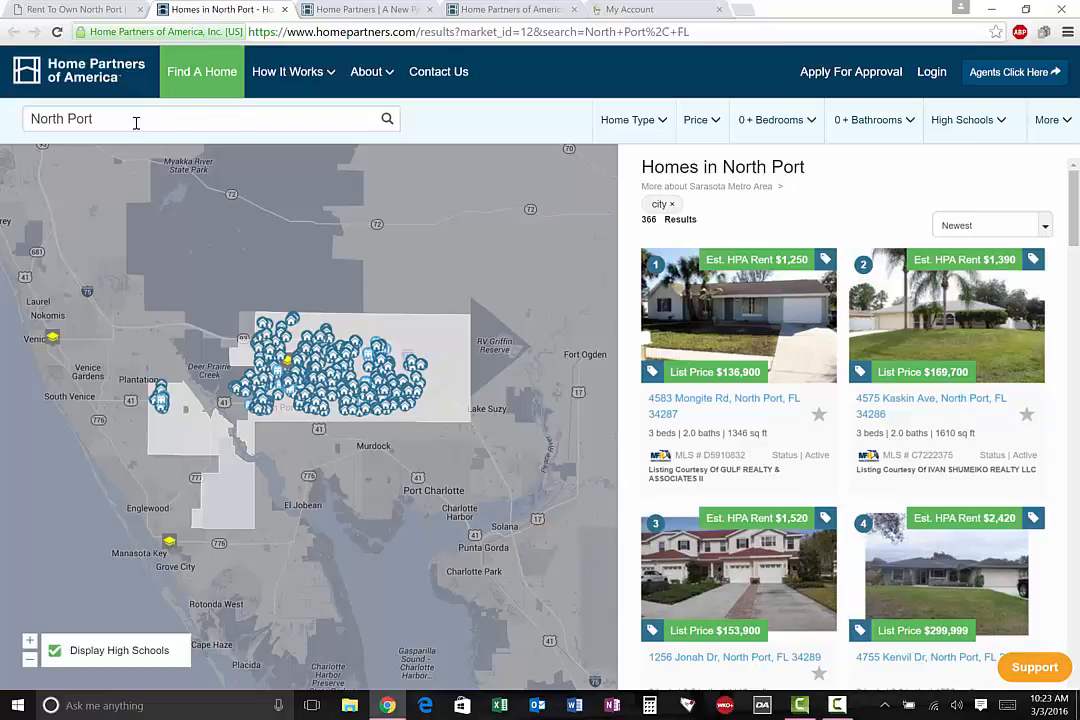
left_click(285, 9)
scroll(876, 441, "up", 1)
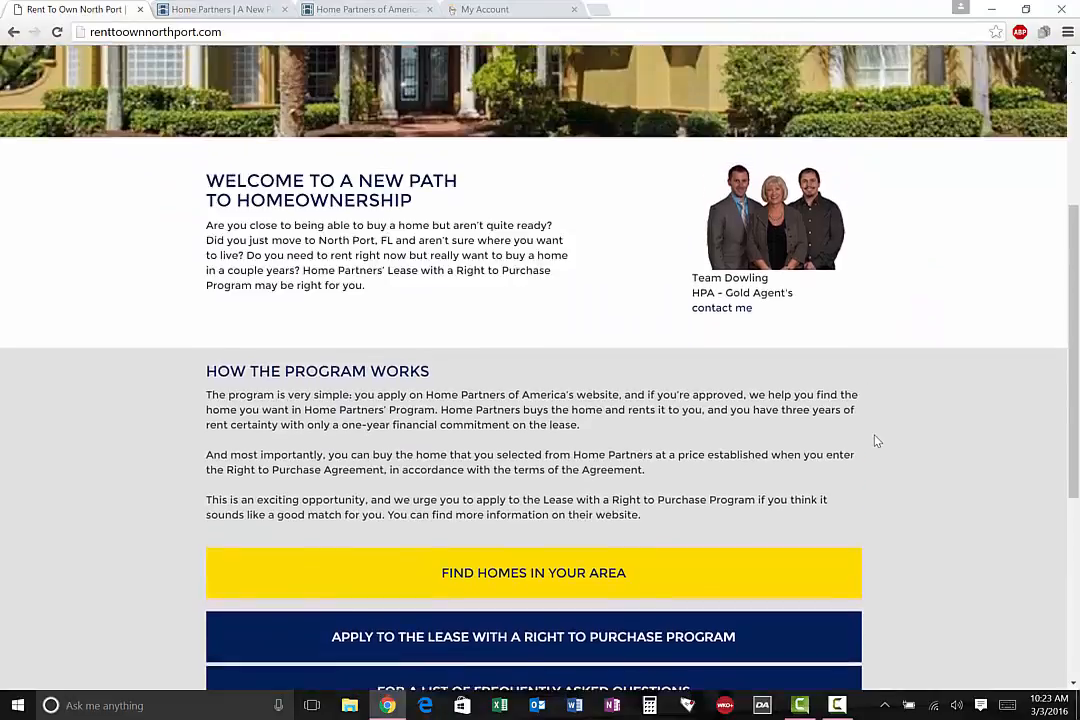
scroll(876, 441, "up", 3)
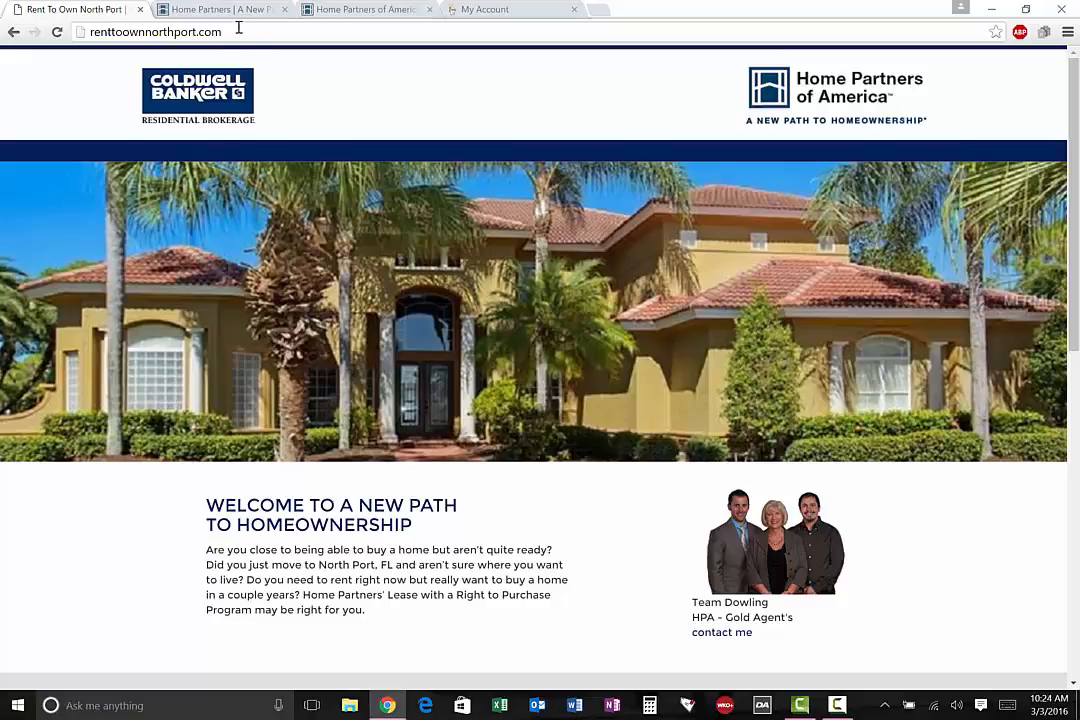
left_click(77, 31)
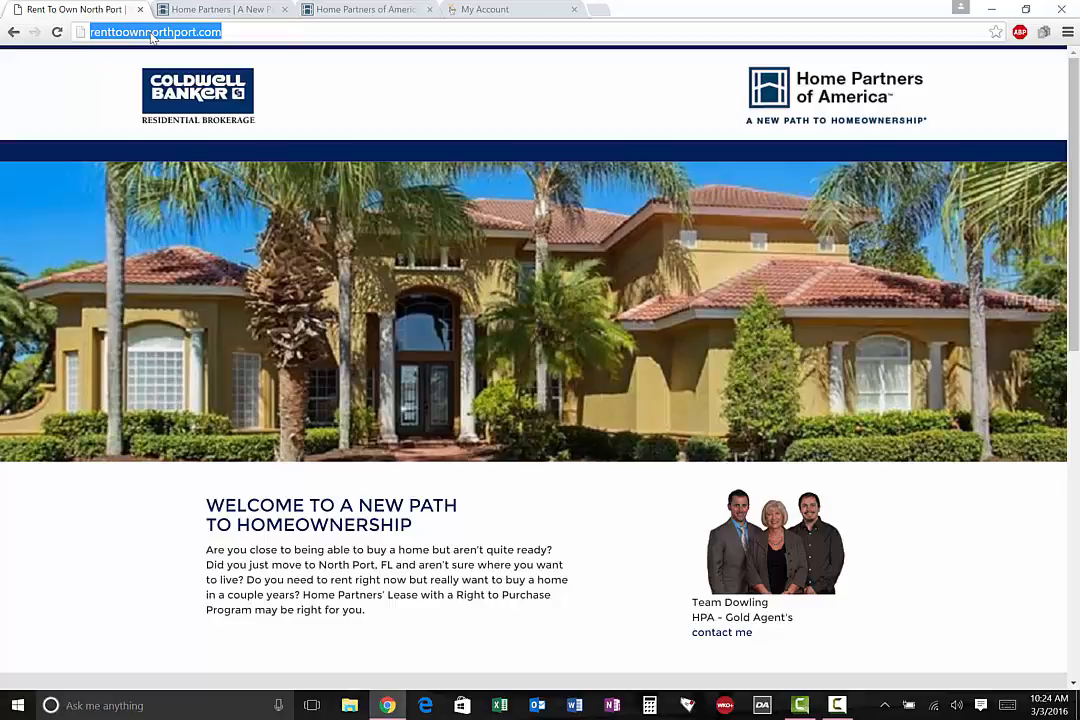
Switch to the GoDaddy account and open the cPanel management page for the trendsportsgroup.com web hosting
left_click(479, 8)
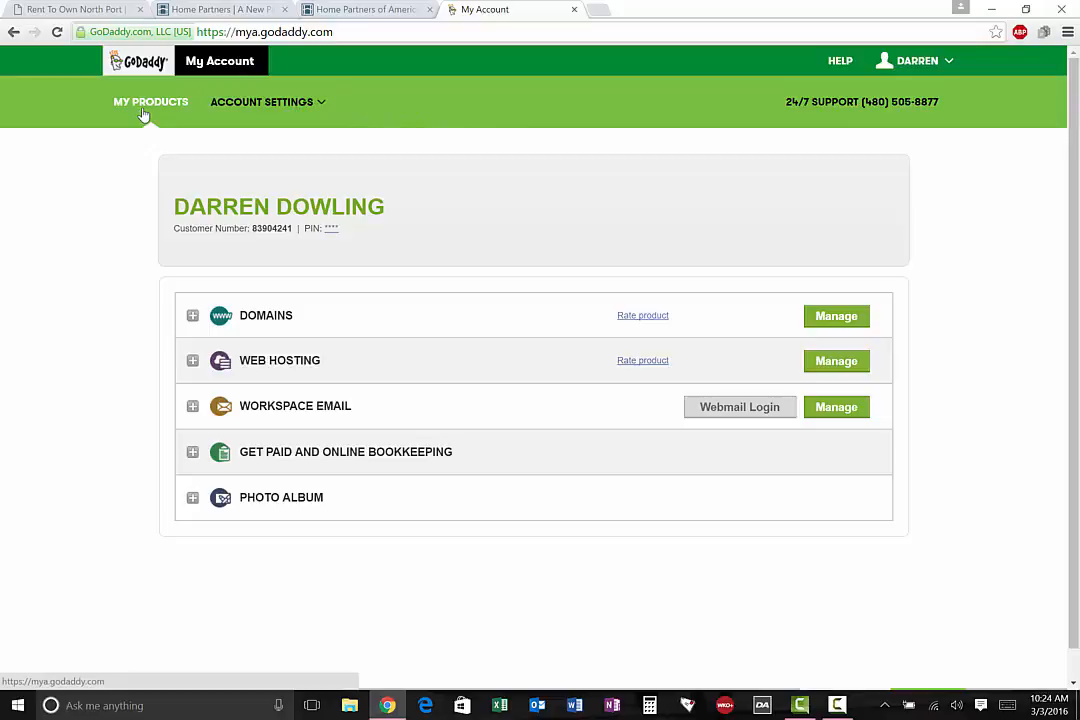
left_click(866, 368)
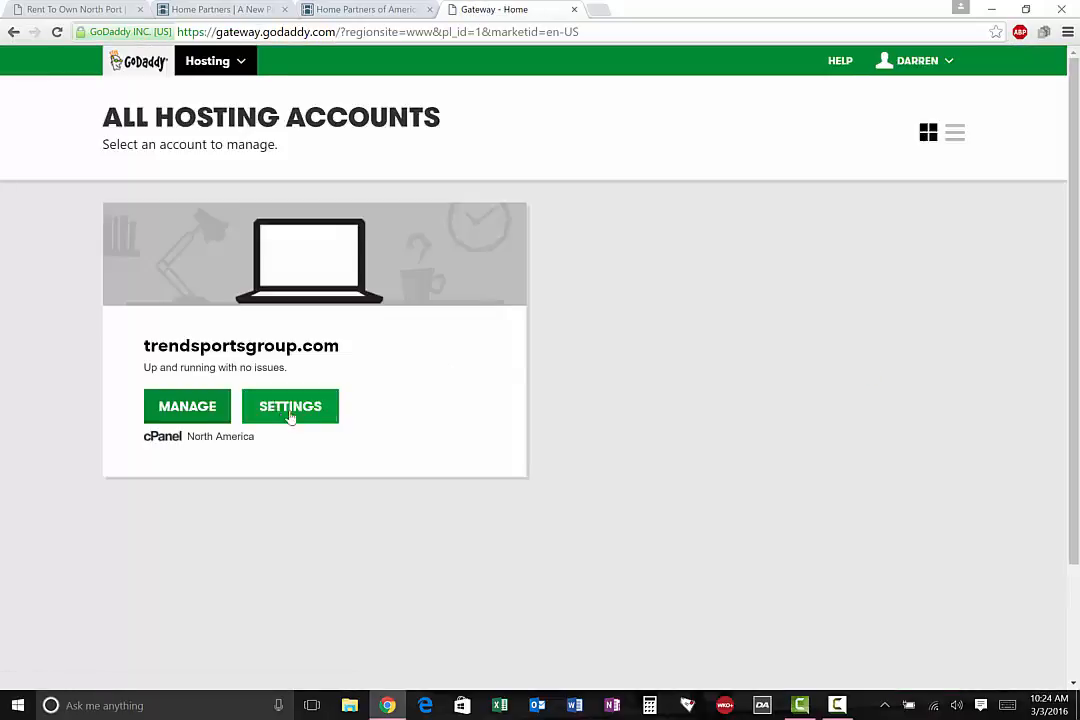
left_click(170, 409)
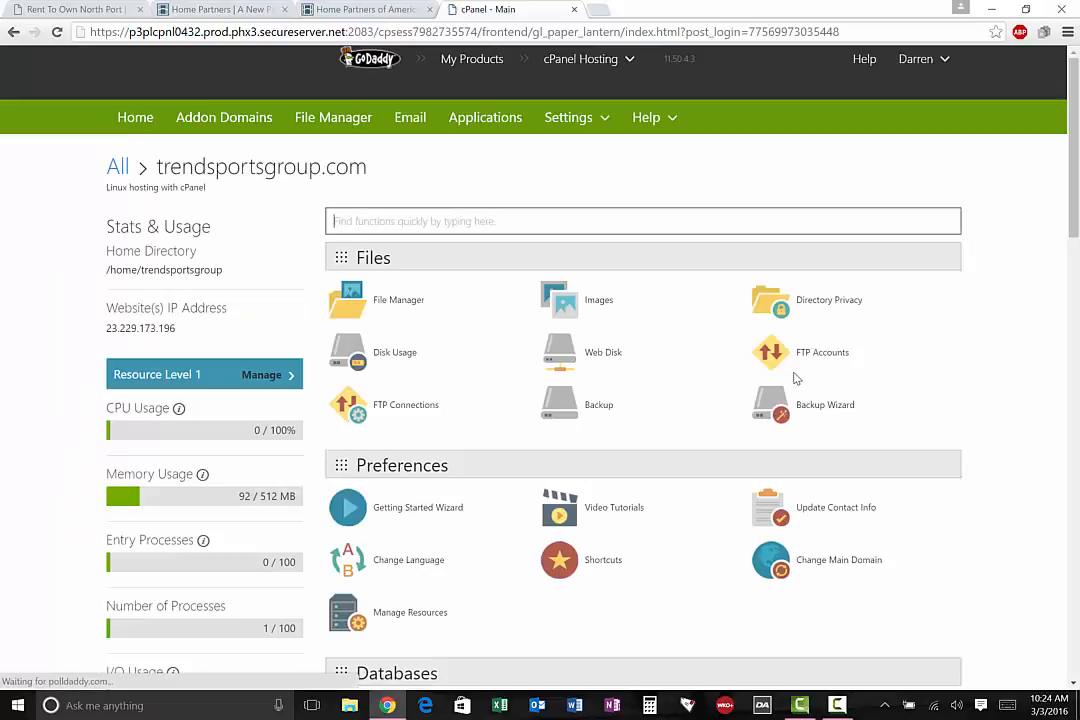
Open the Subdomains management page from the hosting account's Domains tools
scroll(796, 378, "down", 2)
scroll(796, 378, "down", 5)
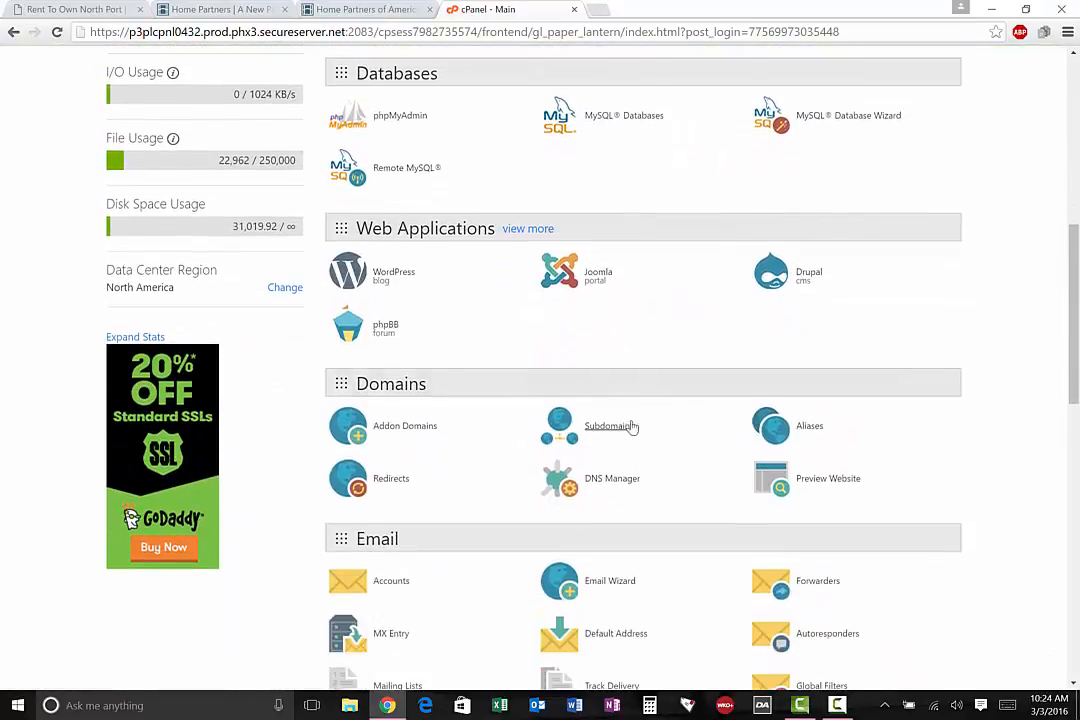
left_click(624, 428)
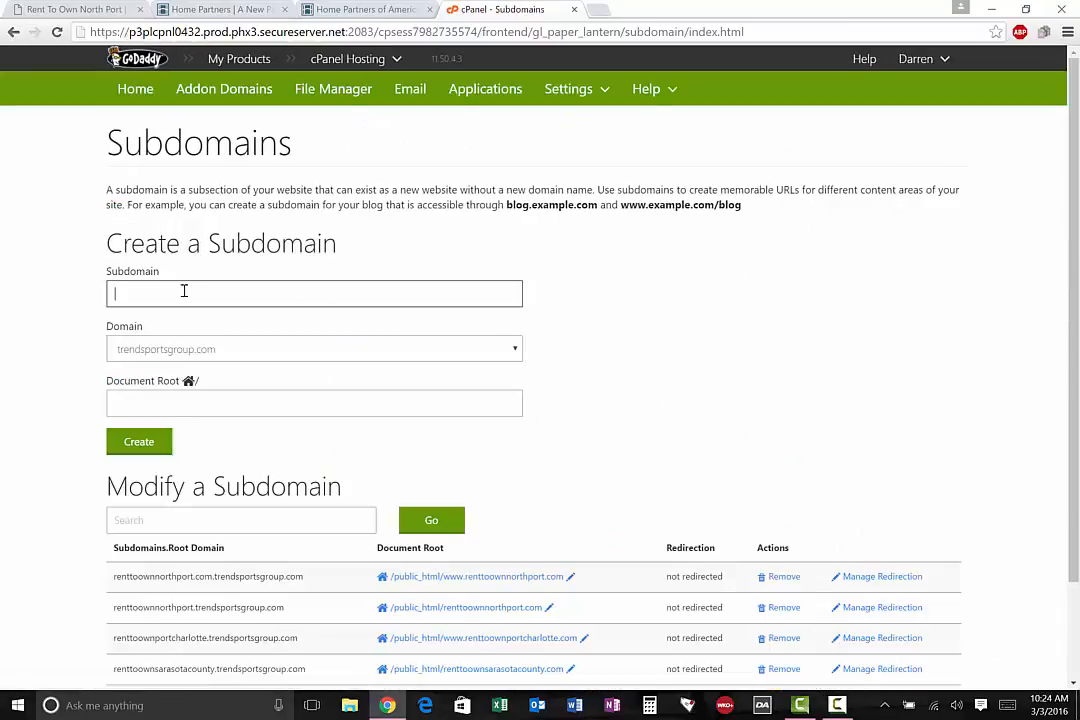
Review the subdomain form and list, and open the /public_html/renttoownnorthport.com document root in File Manager
scroll(811, 322, "down", 1)
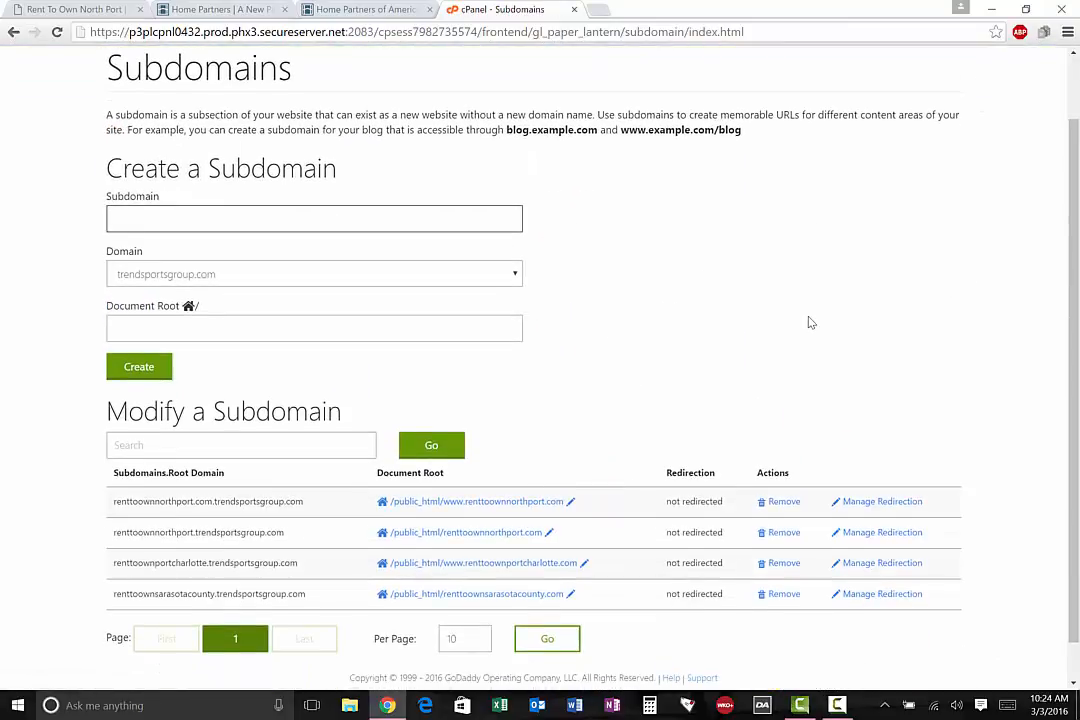
left_click(264, 216)
scroll(840, 312, "down", 1)
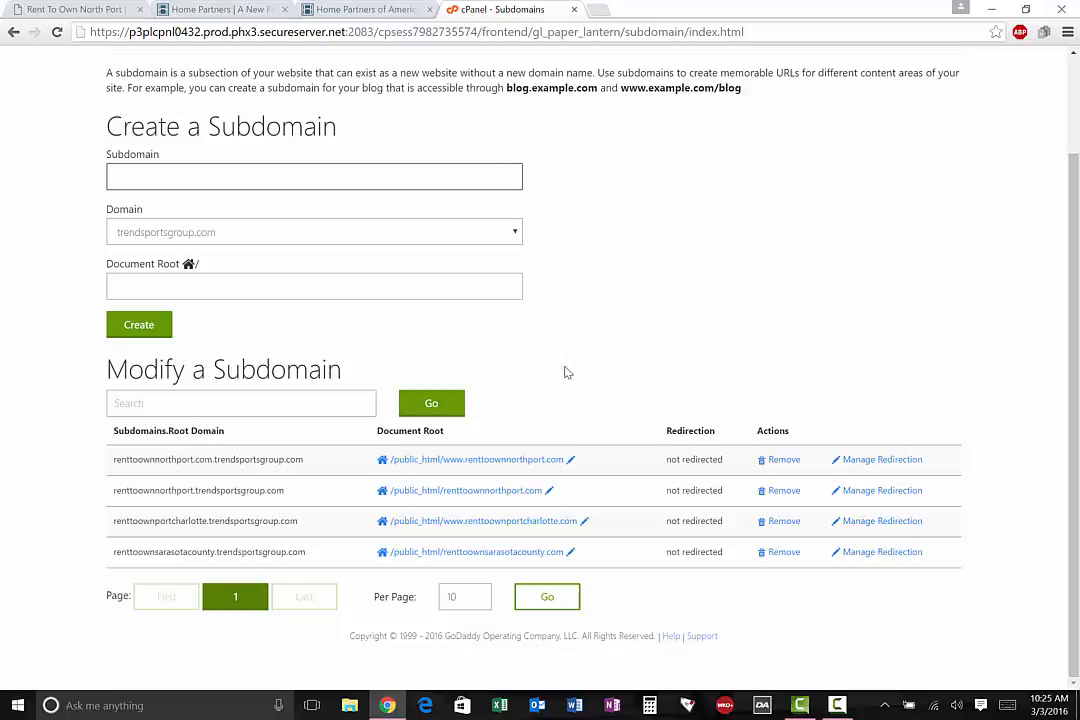
left_click(495, 499)
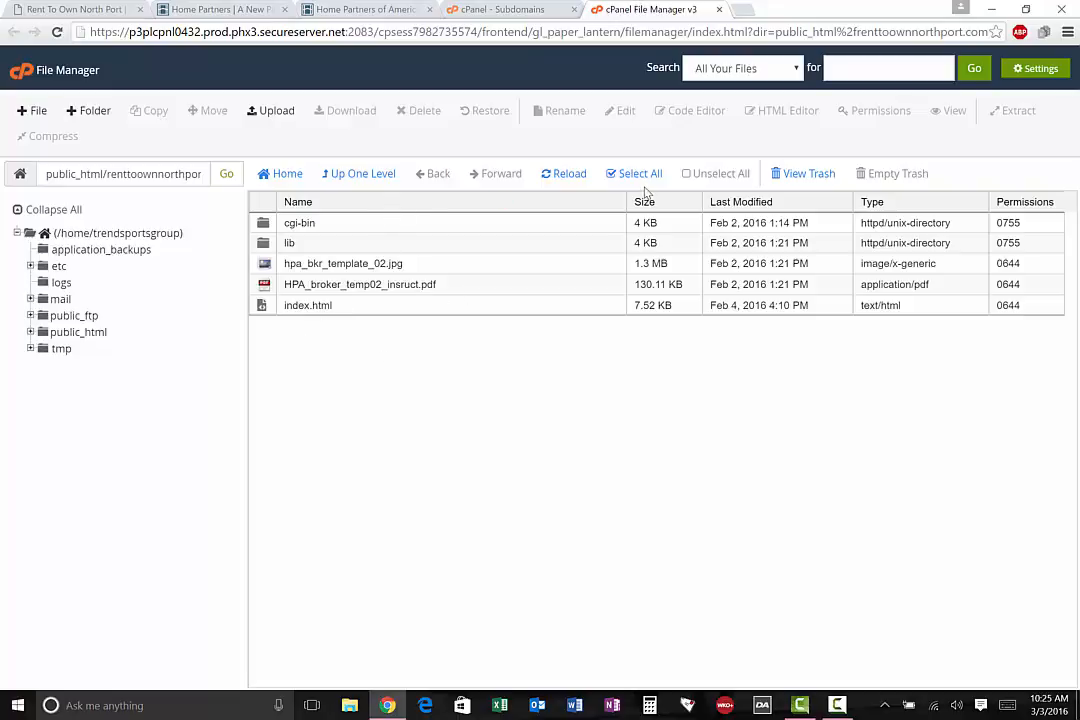
Switch to the Home Partners broker portal and open the Broker Web Templates instructions from its marketing resources
left_click(367, 12)
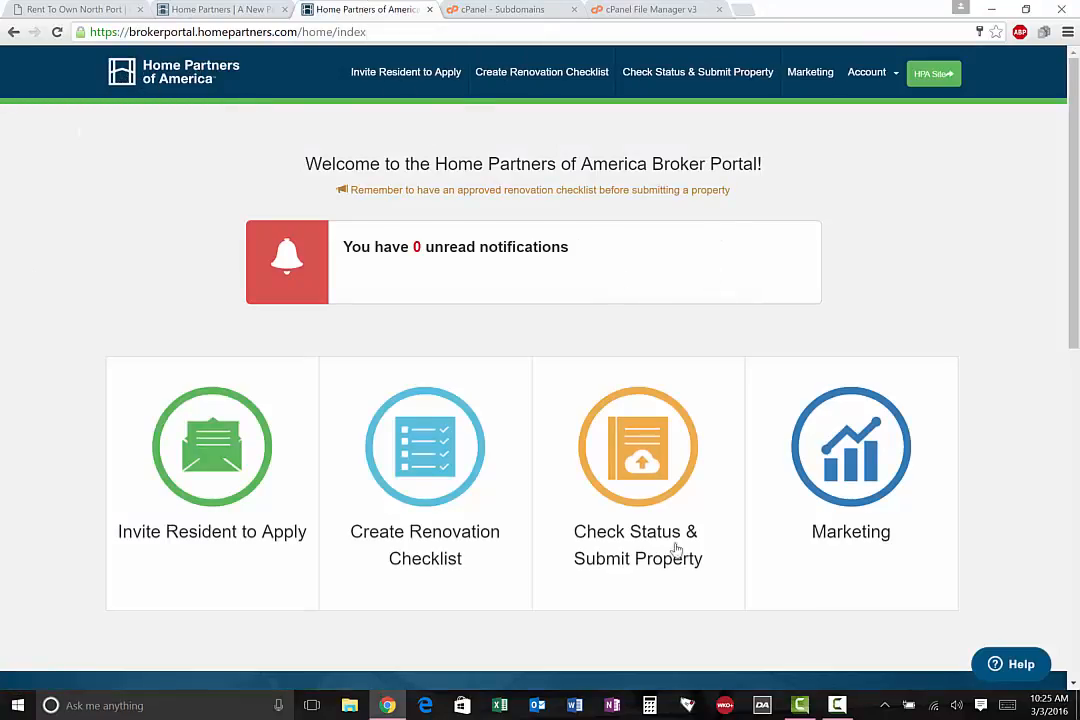
left_click(813, 76)
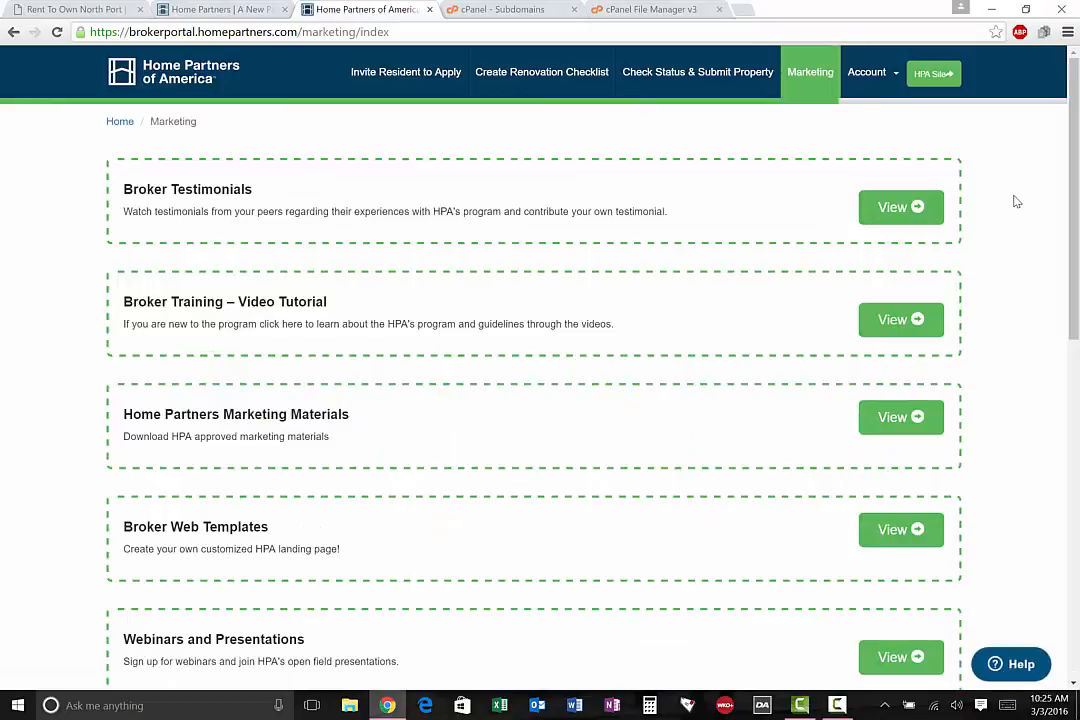
scroll(1016, 202, "down", 2)
scroll(1016, 202, "up", 1)
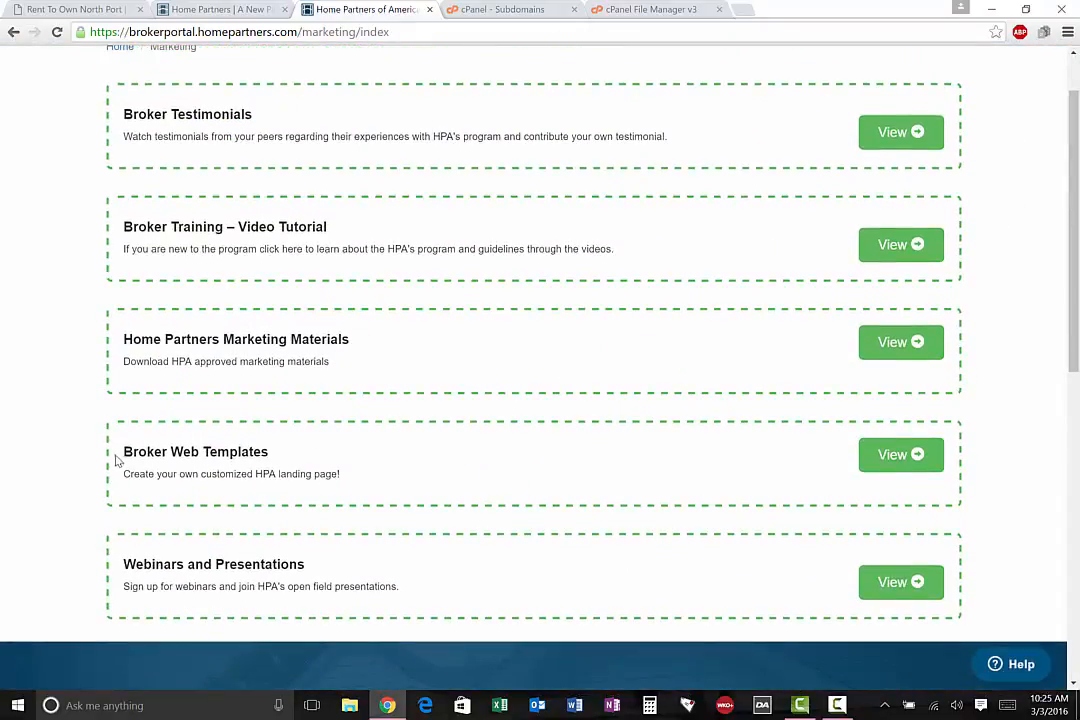
left_click_drag(117, 459, 270, 447)
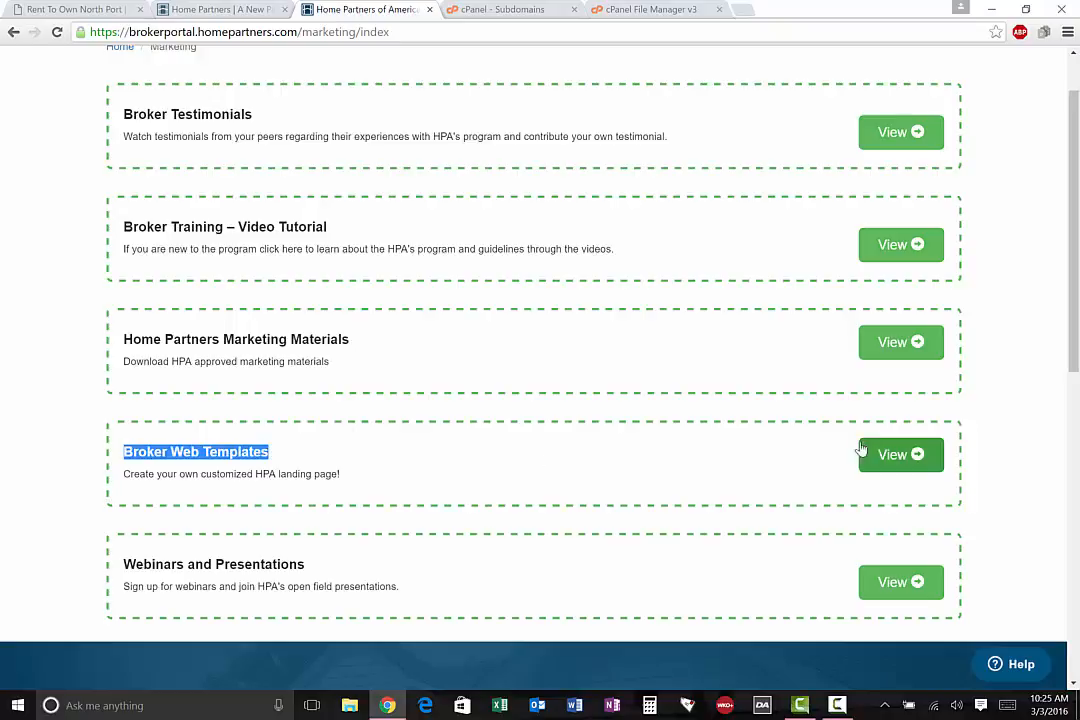
left_click(892, 454)
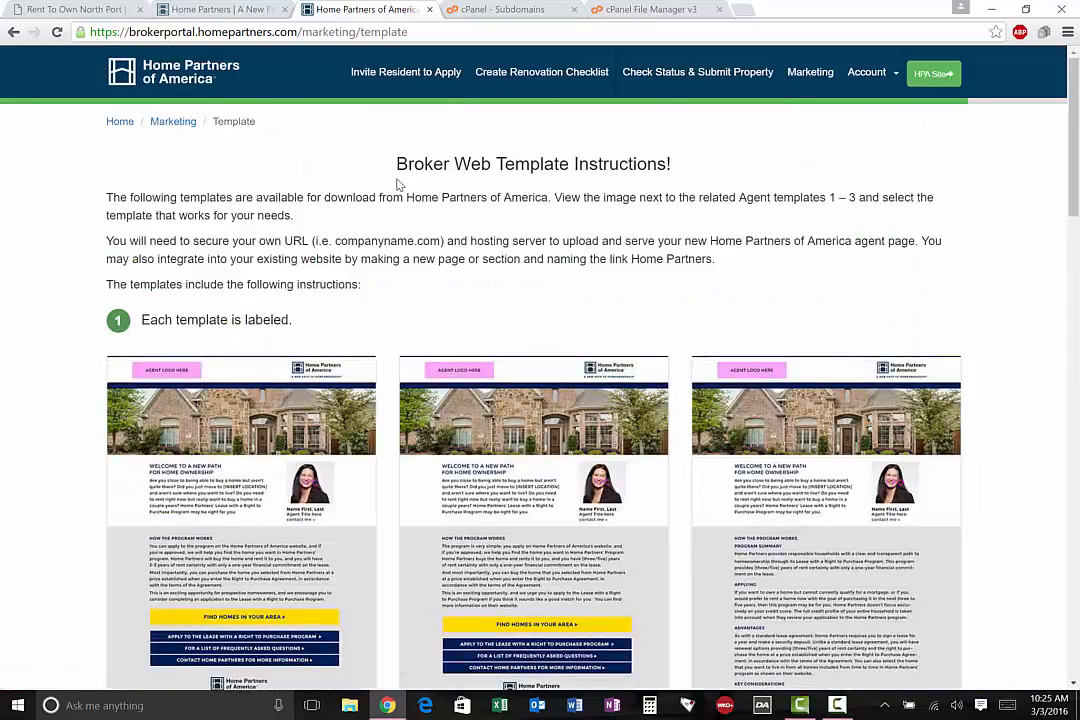
Compare the broker web template previews with the live North Port landing page
scroll(400, 188, "down", 3)
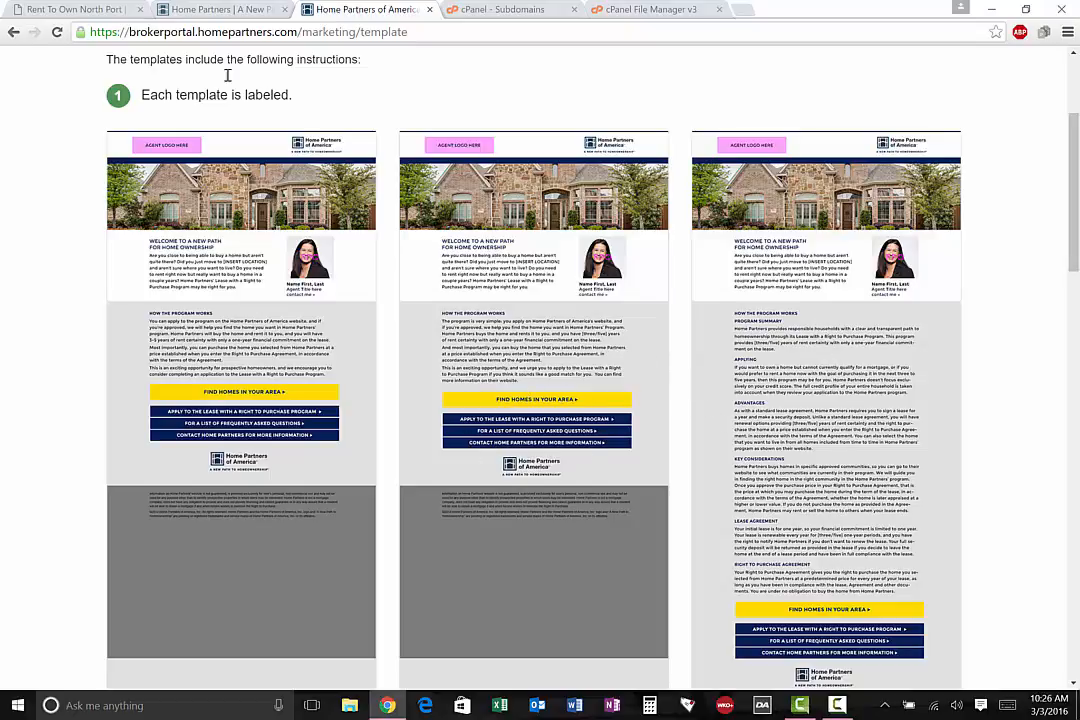
left_click(50, 8)
scroll(386, 320, "down", 7)
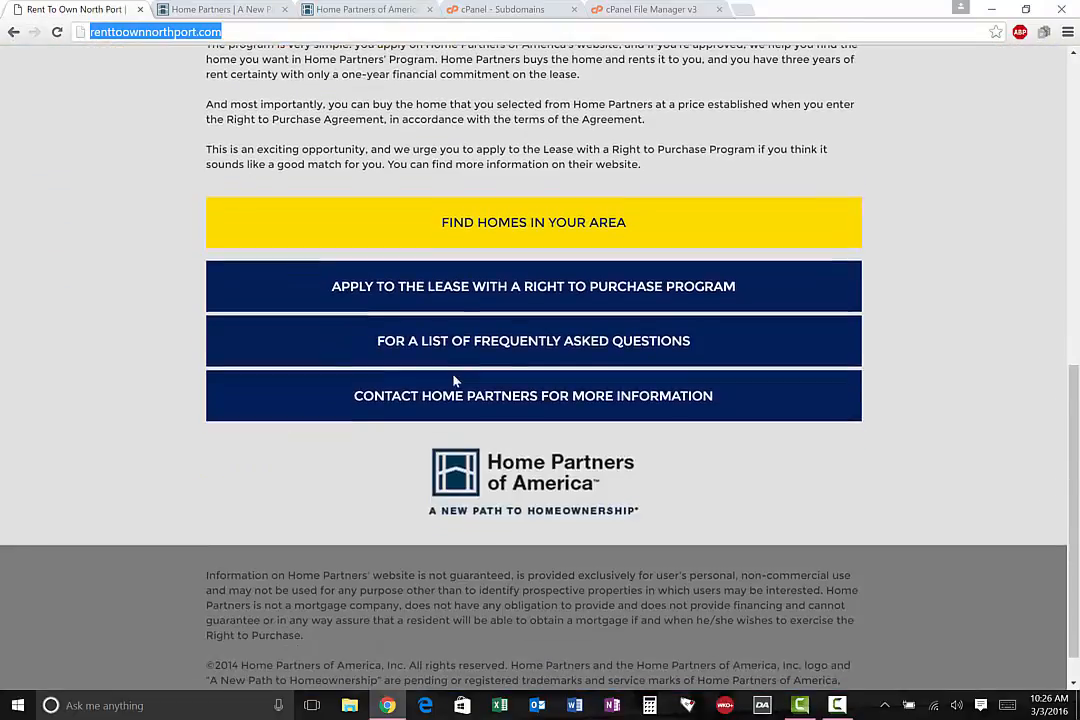
scroll(454, 380, "up", 8)
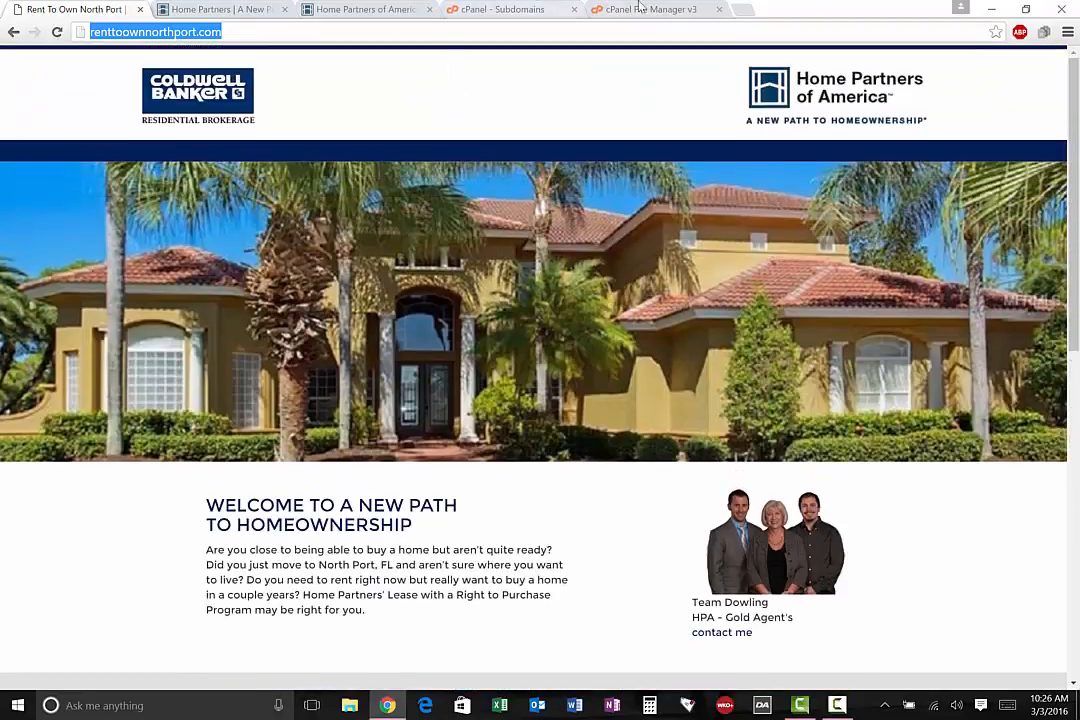
Return to the broker web templates page and view the download options for Template1, Template2 and Template3
left_click(617, 8)
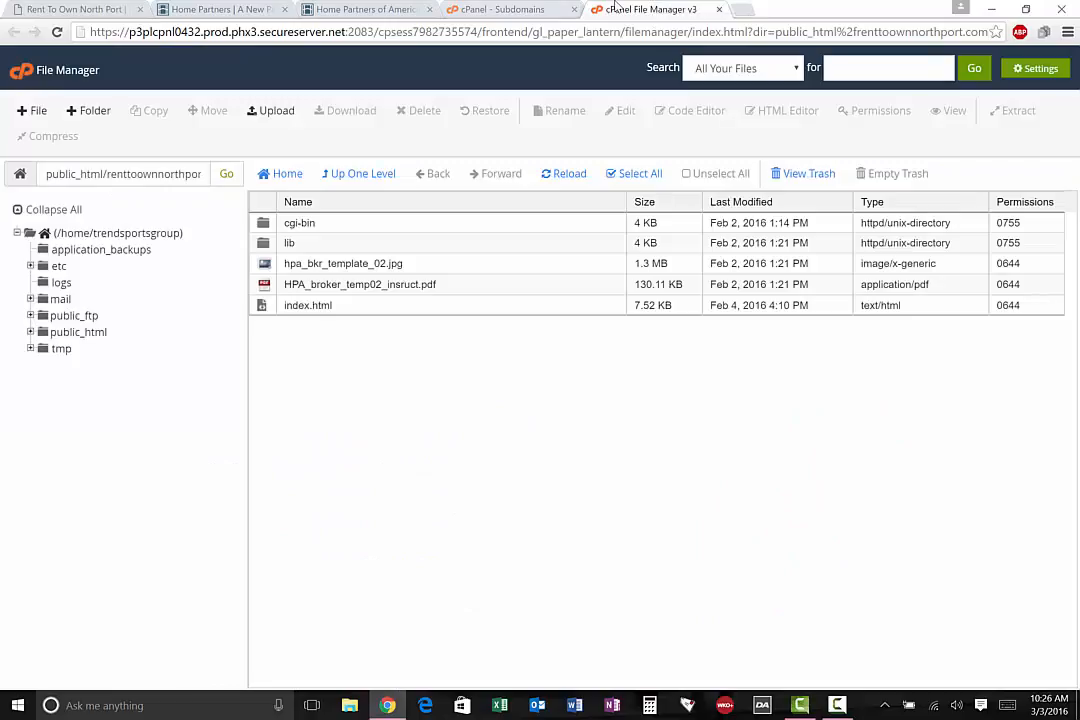
left_click(500, 8)
left_click(382, 8)
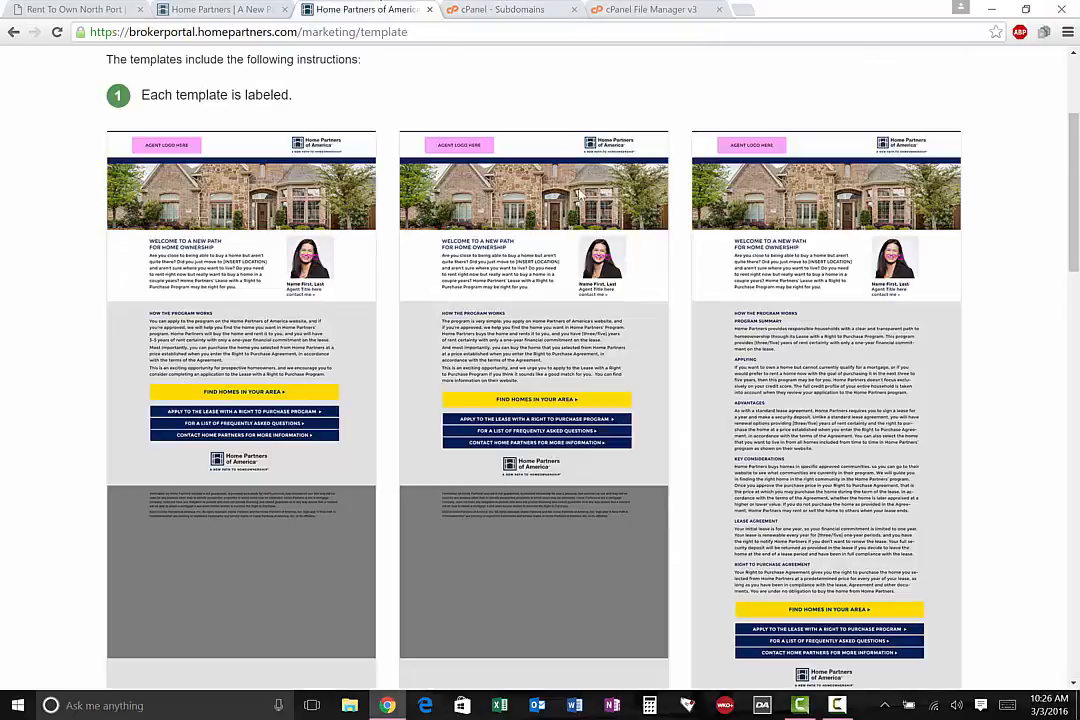
scroll(593, 459, "down", 3)
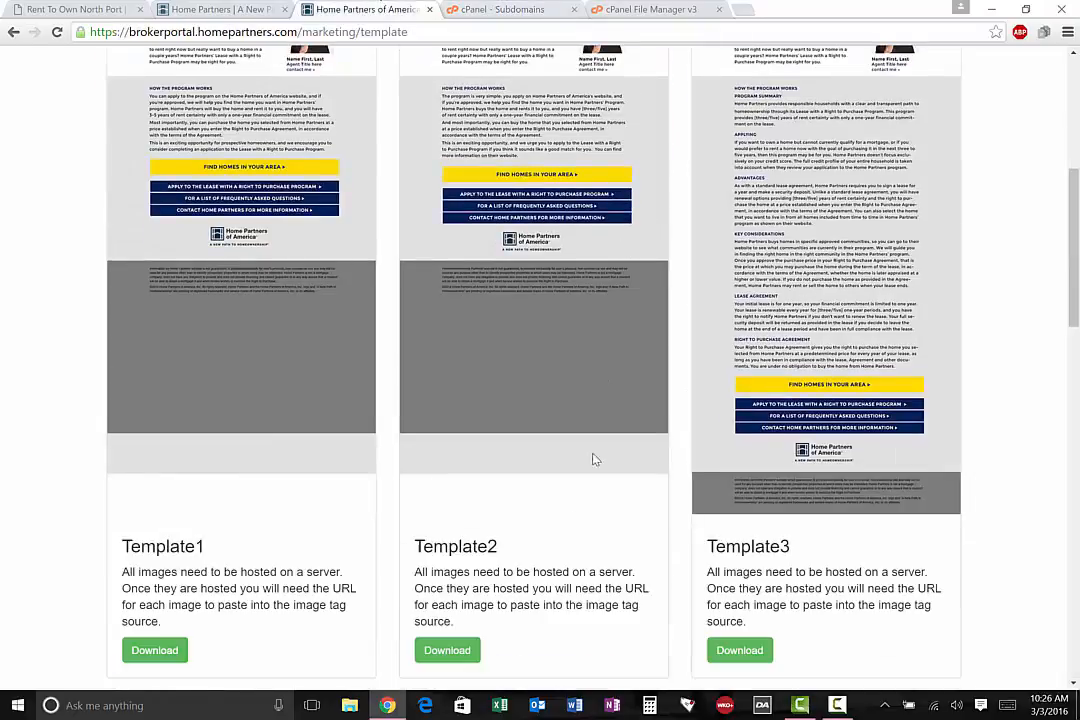
Open the hpa_broker_template2 folder from the desktop in a maximized window and select template2.html
left_click(995, 8)
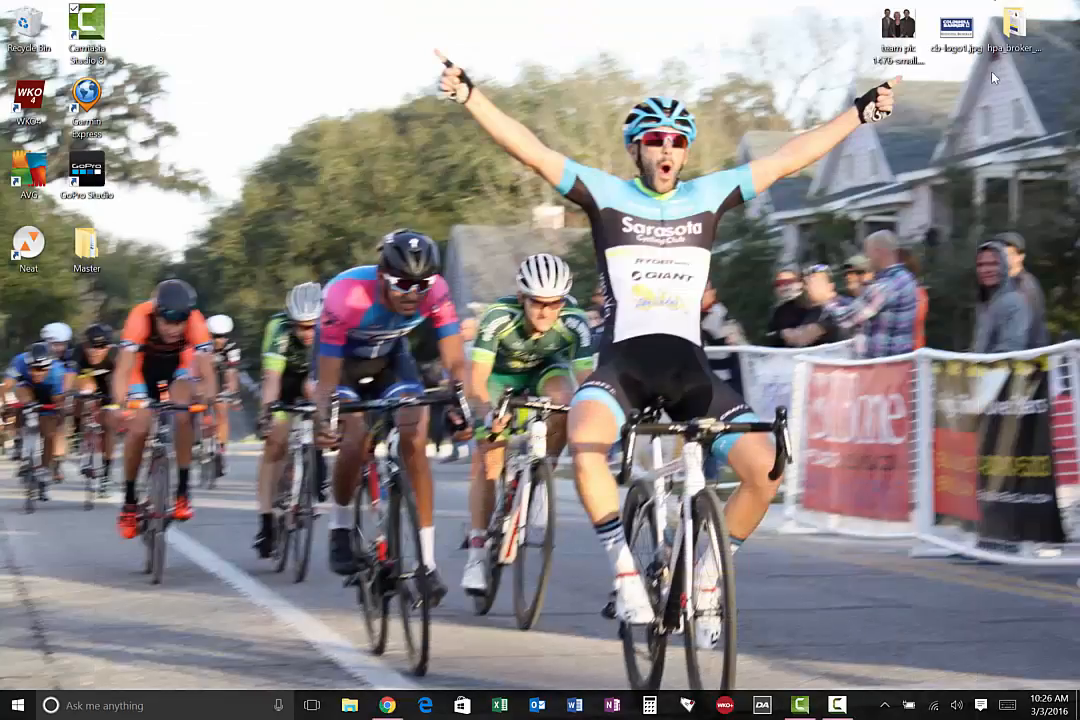
double_click(1013, 26)
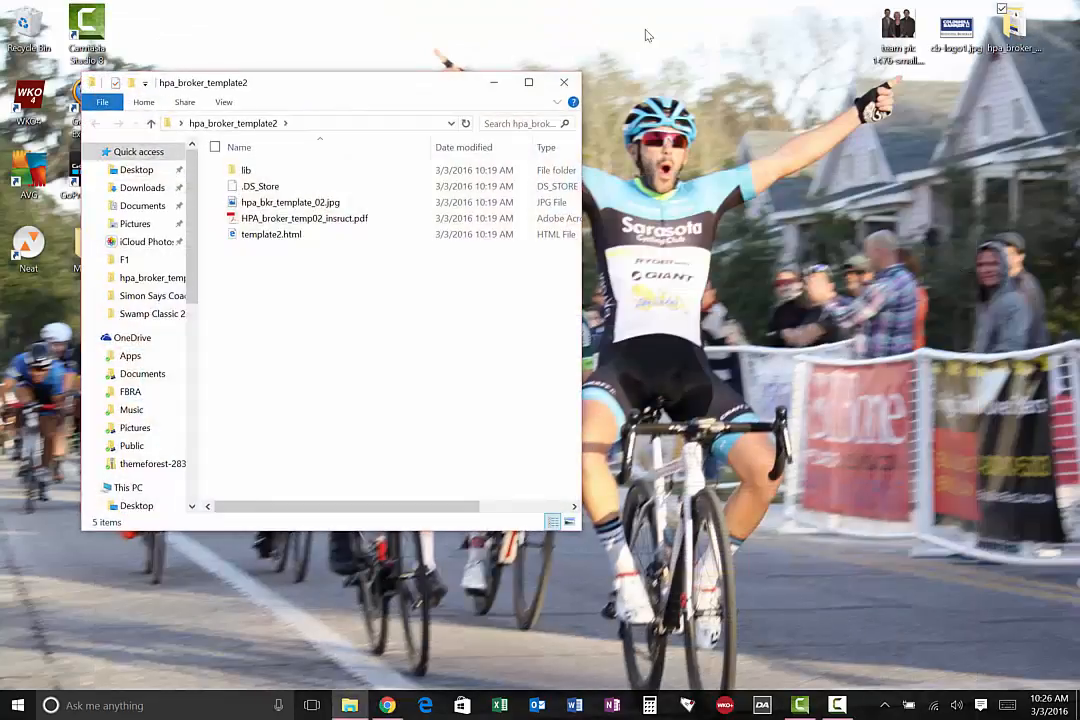
left_click(530, 83)
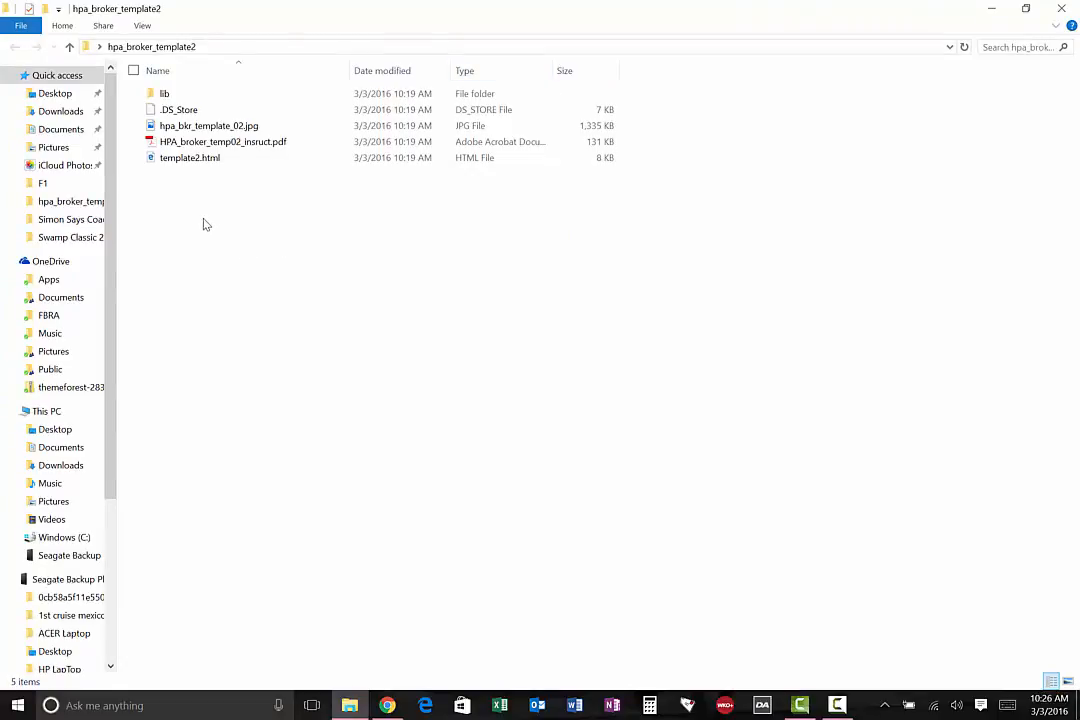
left_click(190, 163)
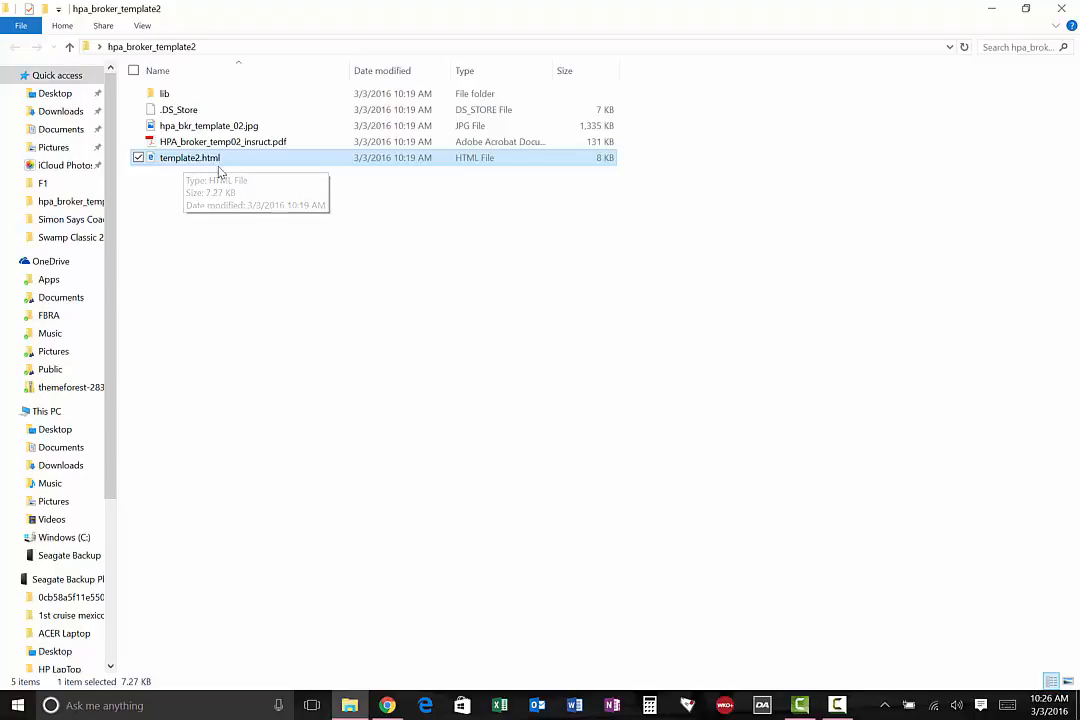
Switch back to Chrome and select index.html in the File Manager's renttoownnorthport.com folder
left_click(387, 705)
left_click(561, 5)
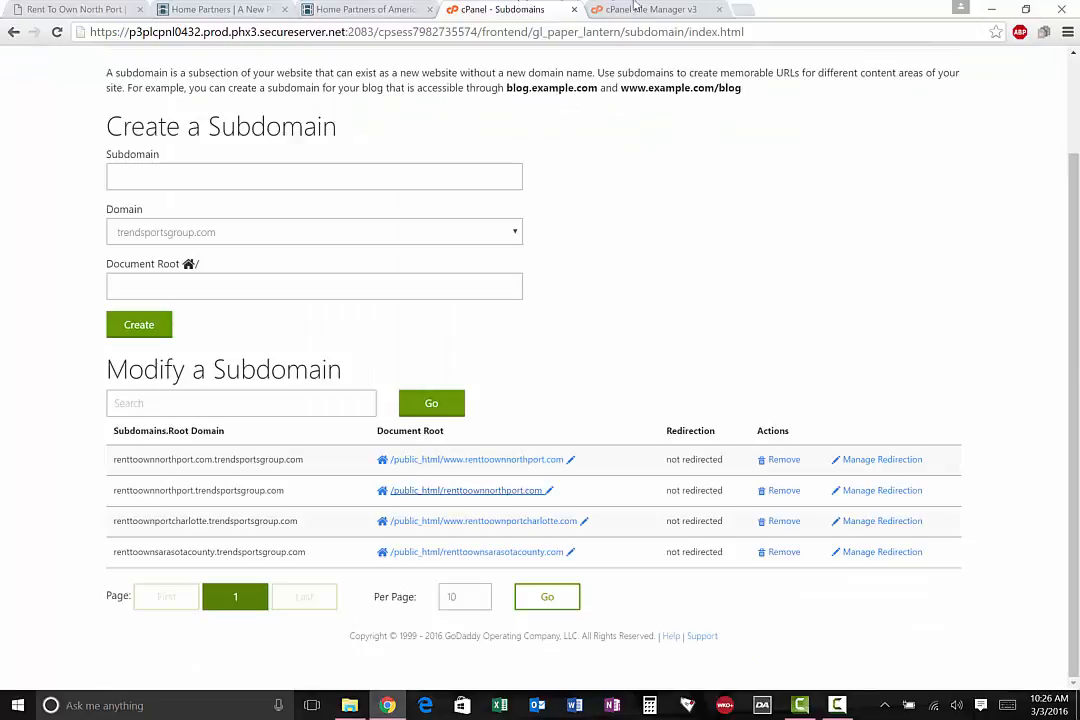
key("ctrl+Tab")
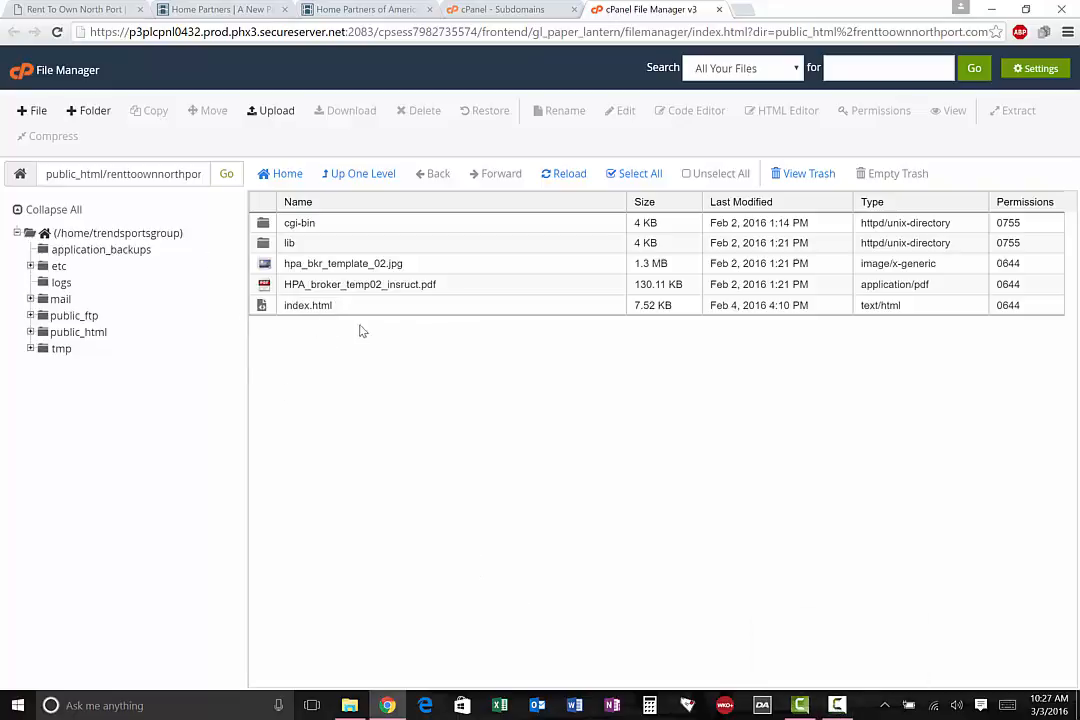
left_click(305, 311)
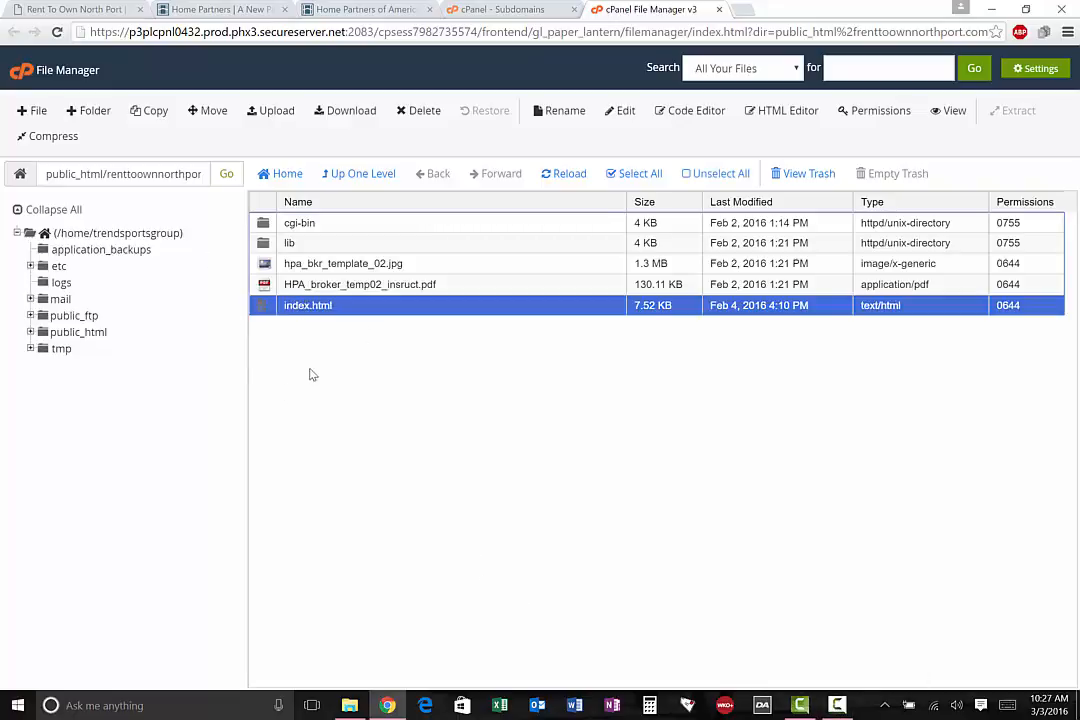
Switch to the hpa_broker_template2 folder and open the img folder inside lib to view the template images
left_click(991, 10)
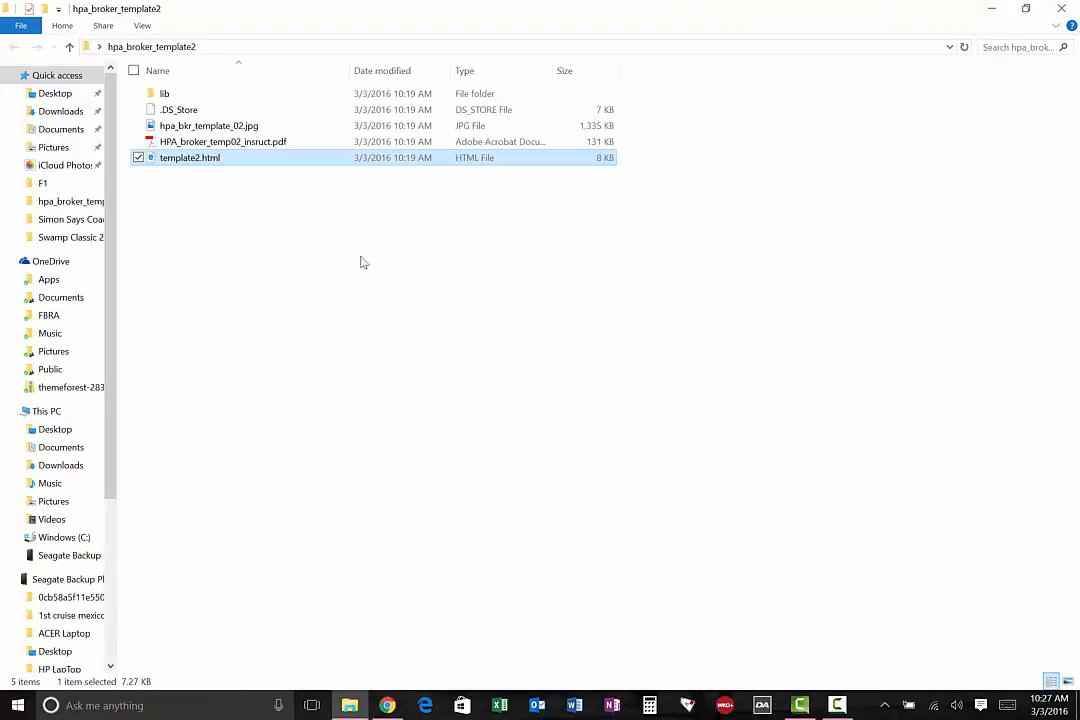
double_click(184, 100)
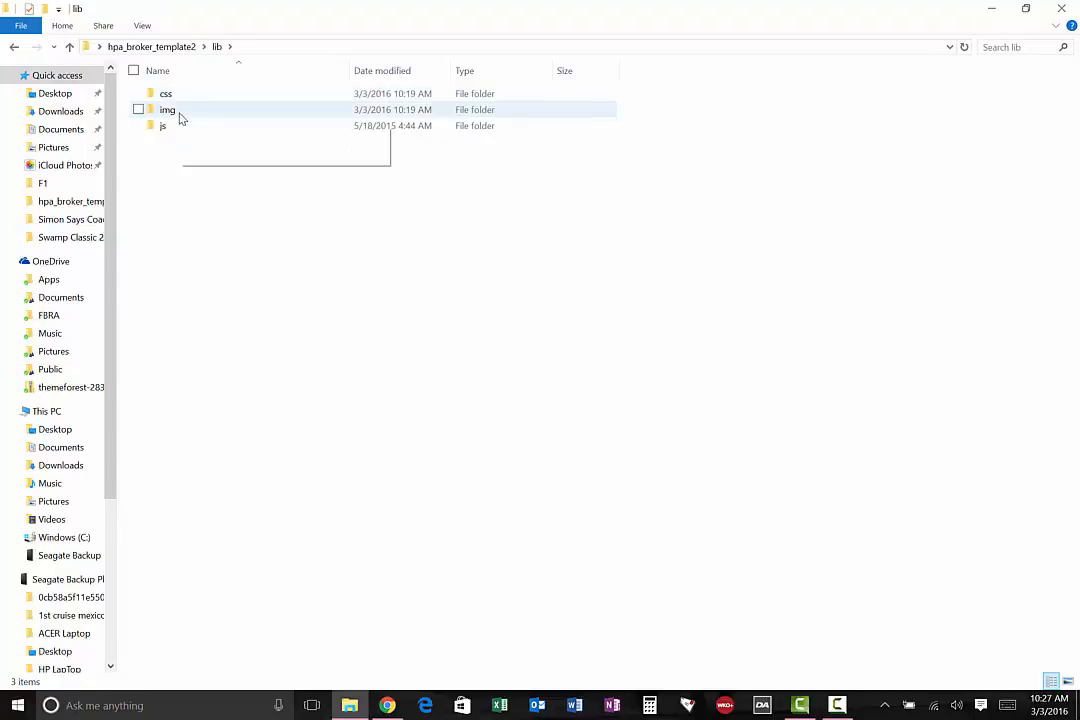
left_click(14, 47)
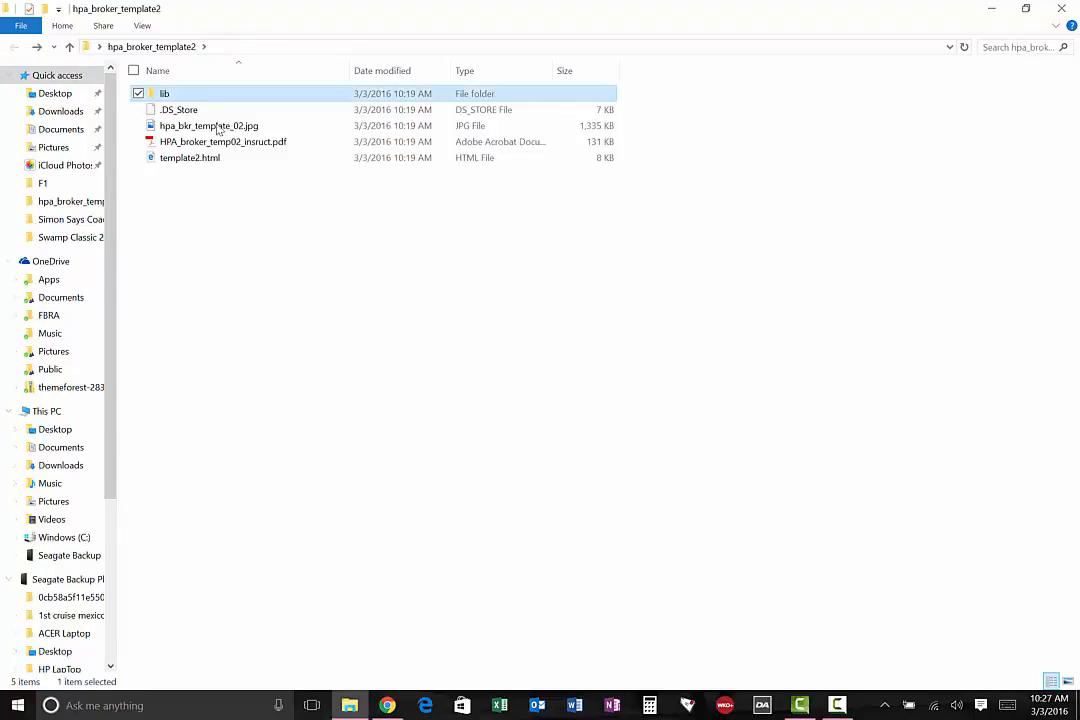
double_click(163, 95)
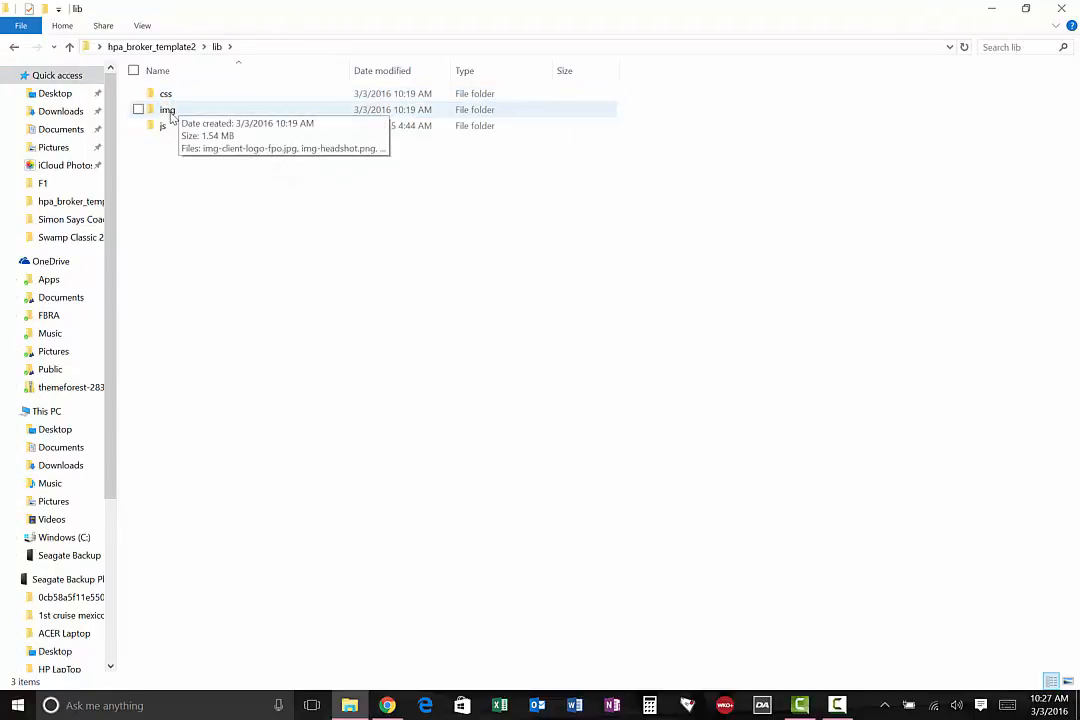
double_click(170, 111)
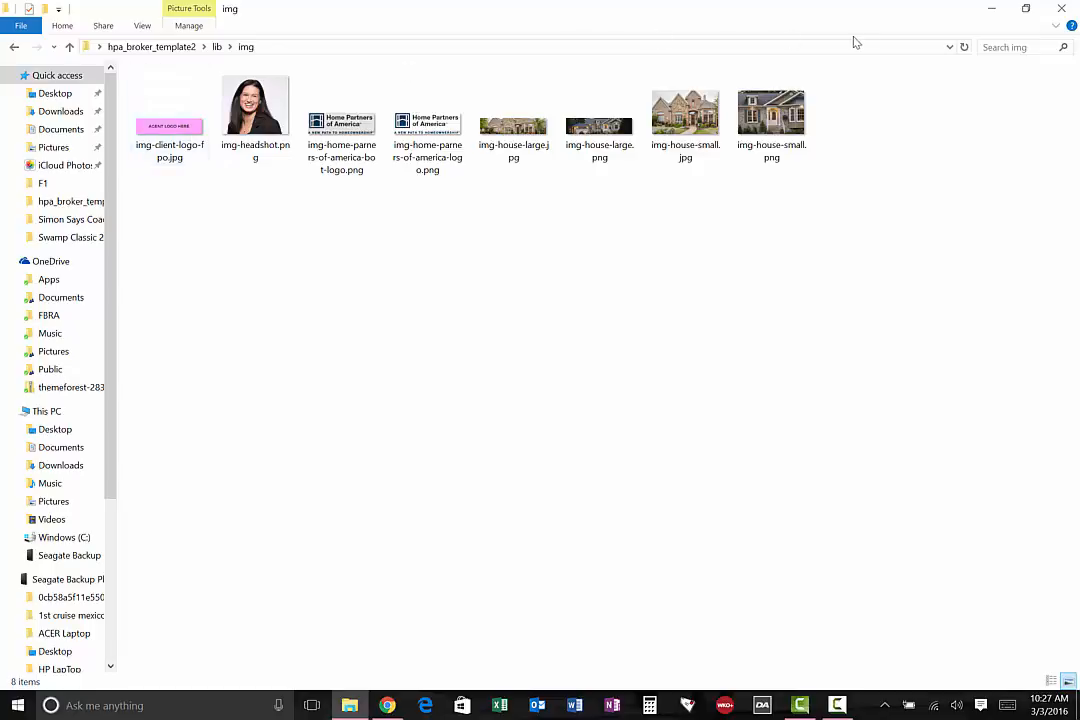
Open cb-logo1.jpg from the desktop in Paint and maximize its window
left_click(988, 10)
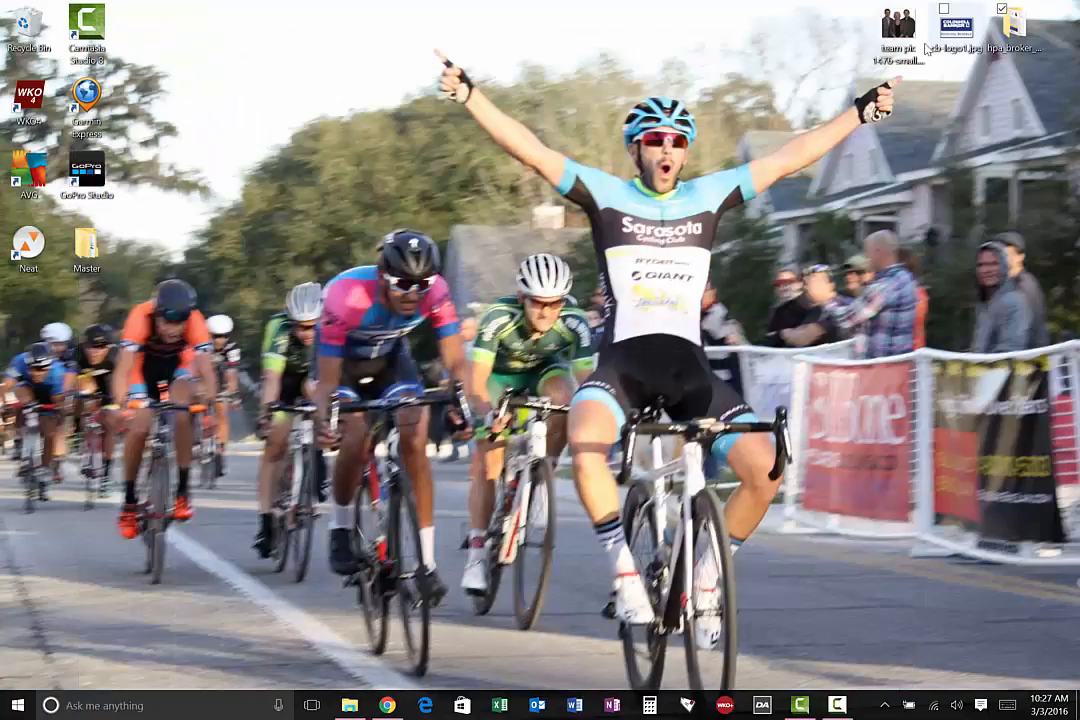
right_click(962, 40)
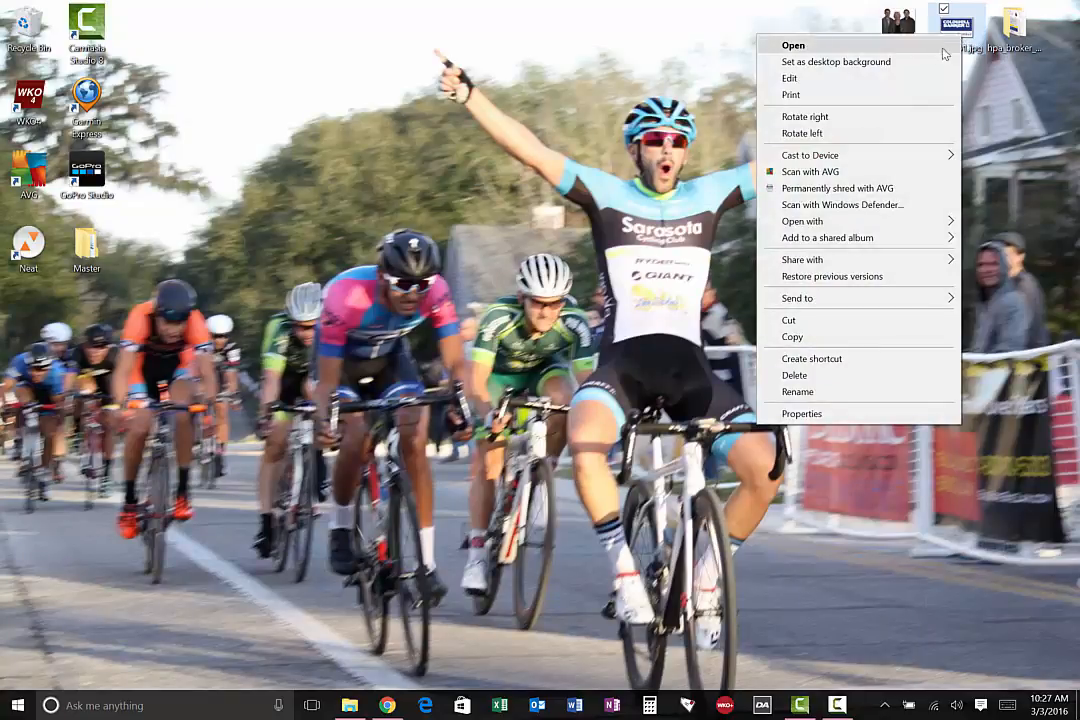
mouse_move(892, 231)
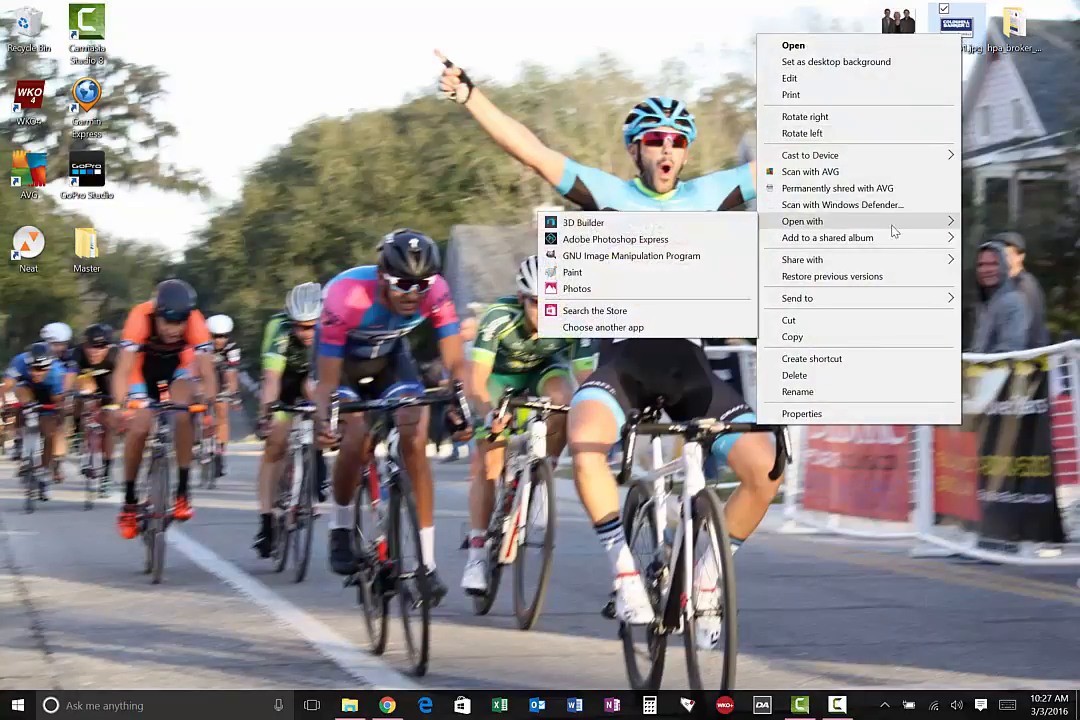
left_click(597, 277)
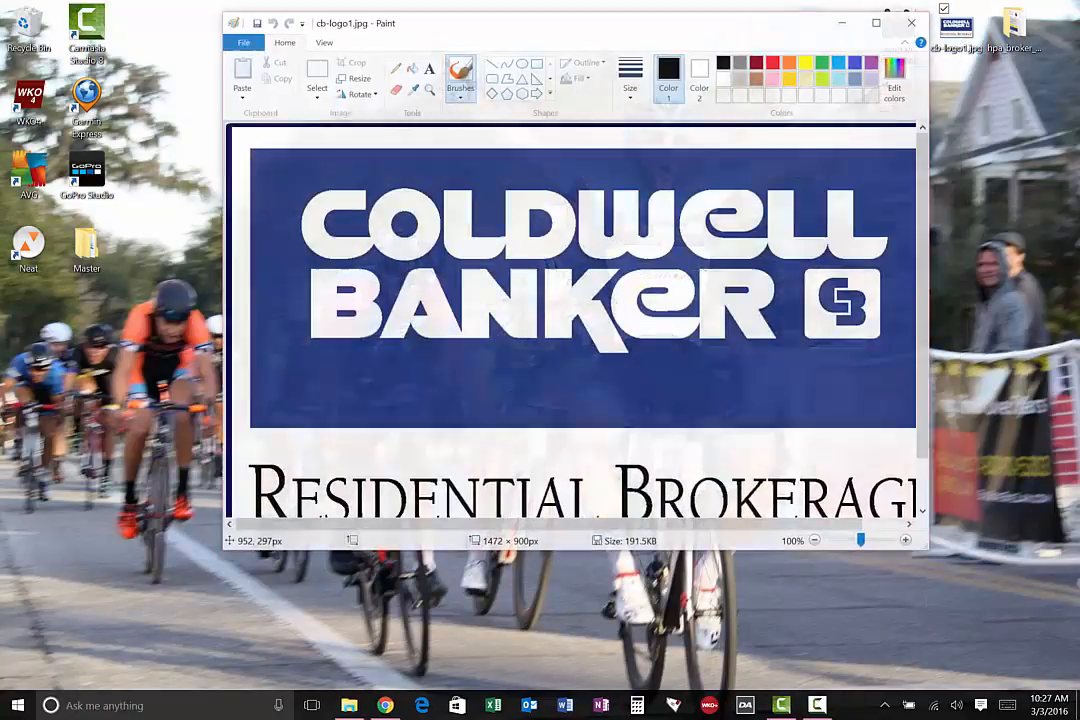
left_click(878, 22)
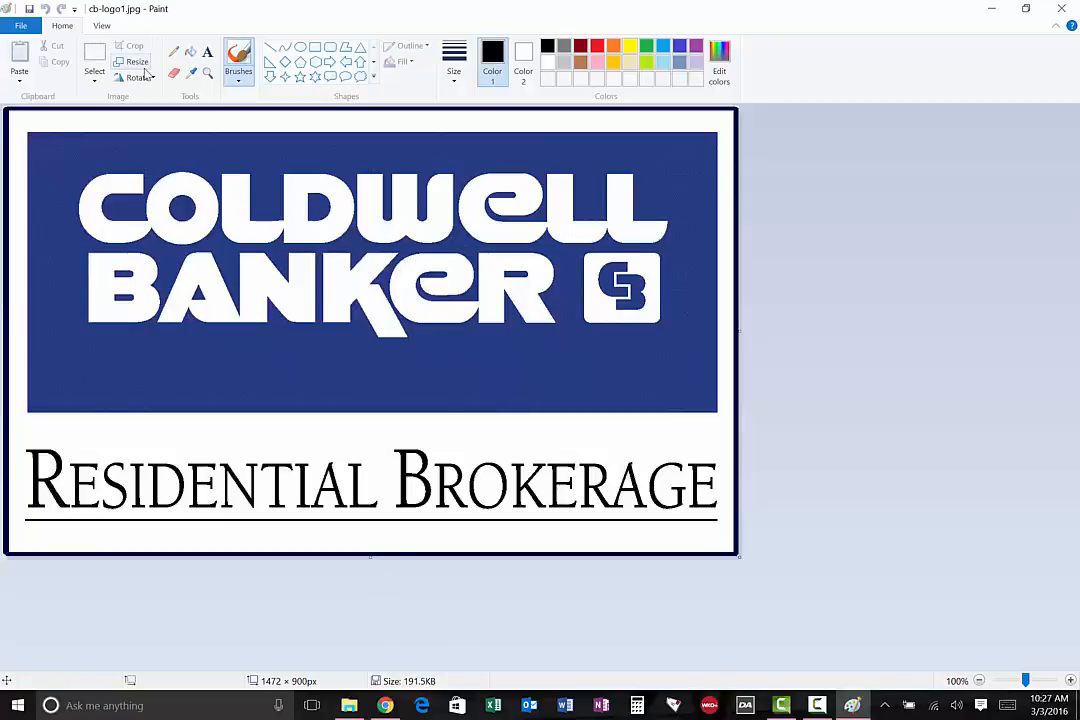
Switch to Chrome and look up the required agent logo size in the image instructions on the broker template page
left_click(386, 706)
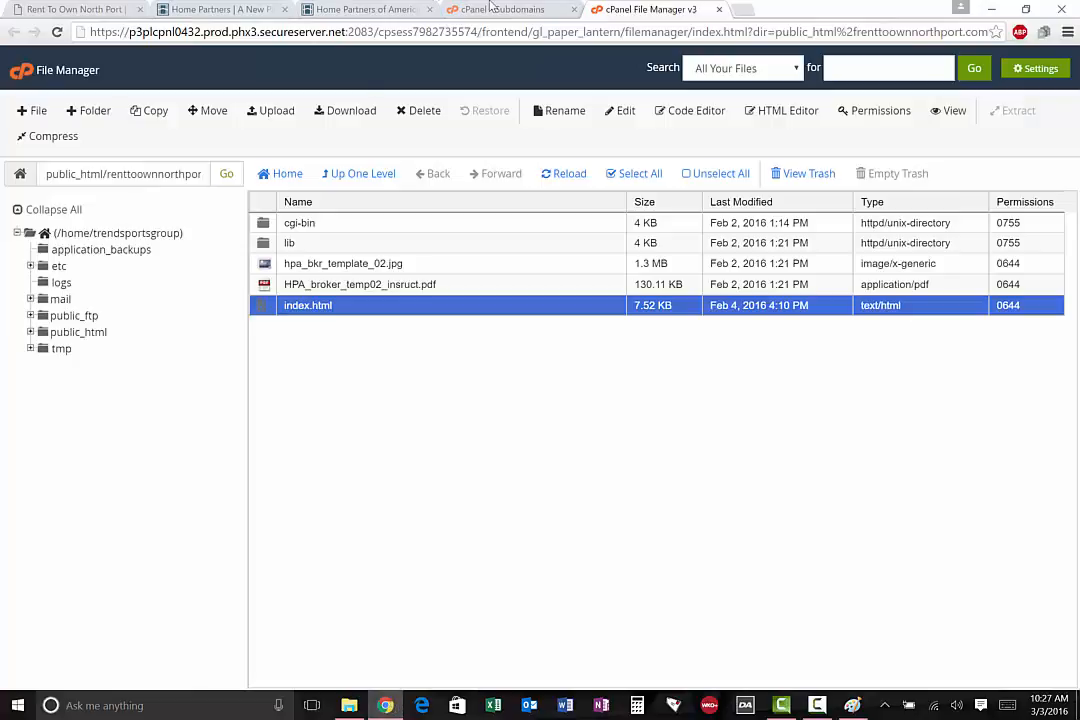
left_click(160, 8)
left_click(357, 8)
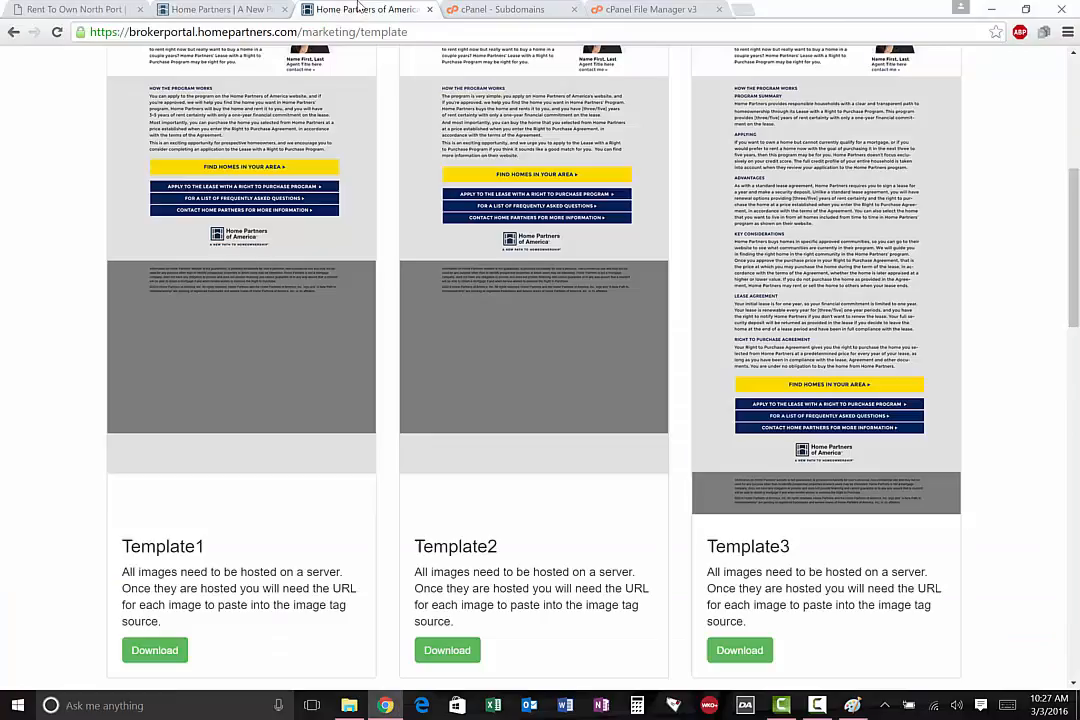
scroll(790, 200, "down", 4)
scroll(785, 200, "down", 1)
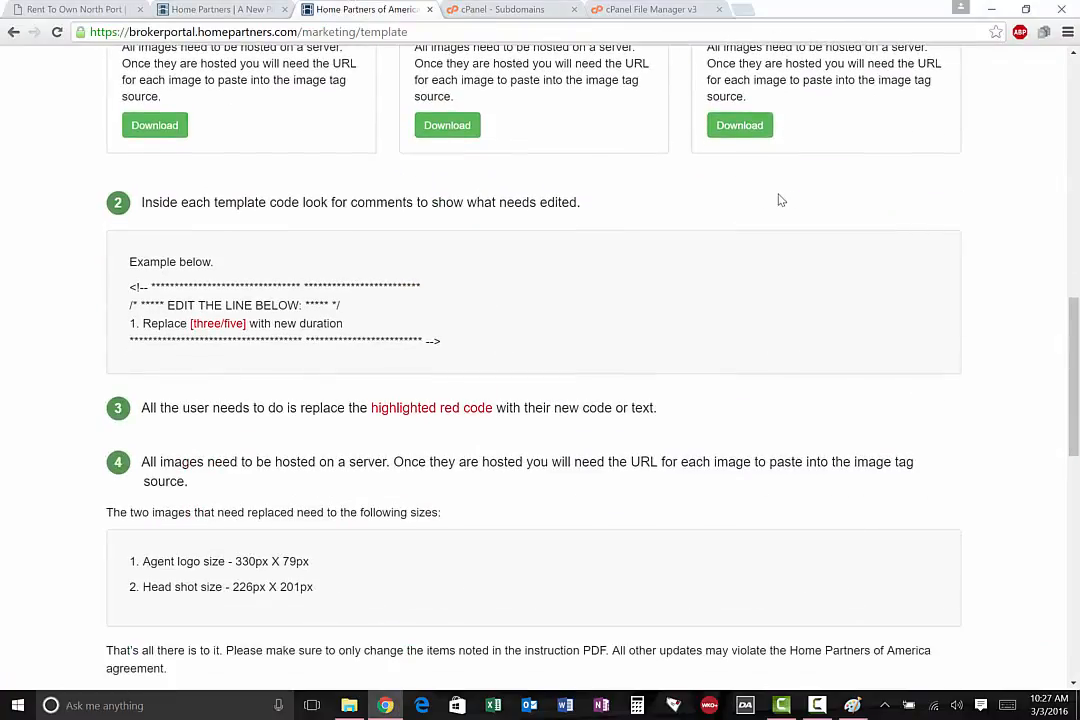
scroll(180, 248, "down", 2)
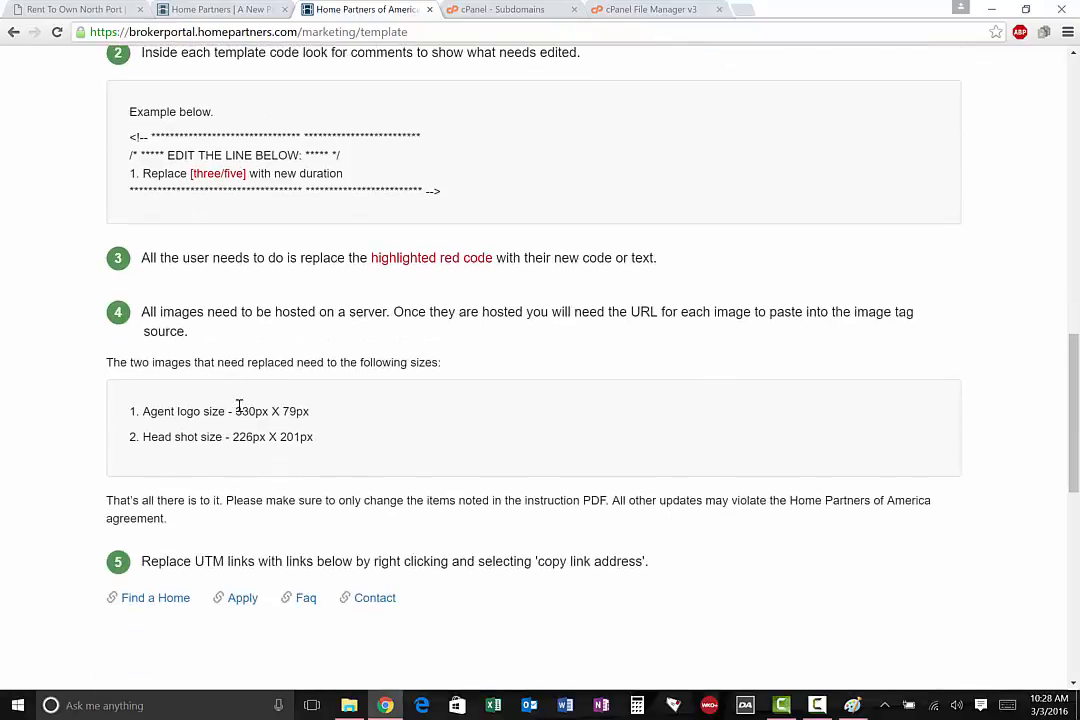
left_click_drag(231, 411, 313, 411)
scroll(800, 349, "up", 2)
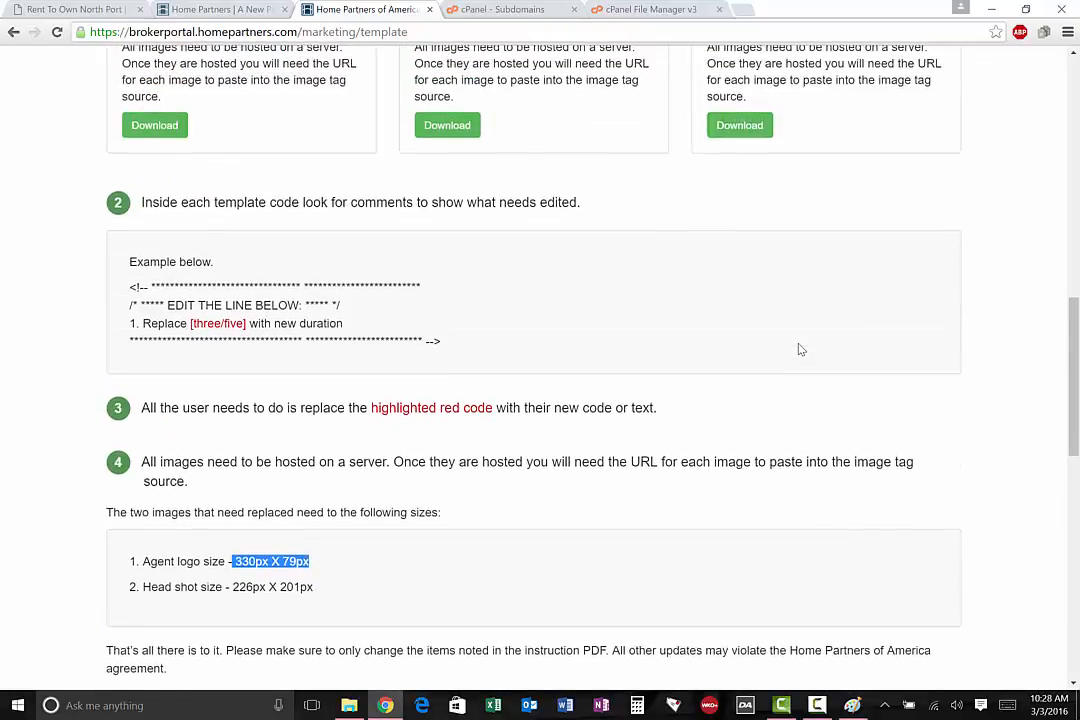
scroll(800, 349, "down", 2)
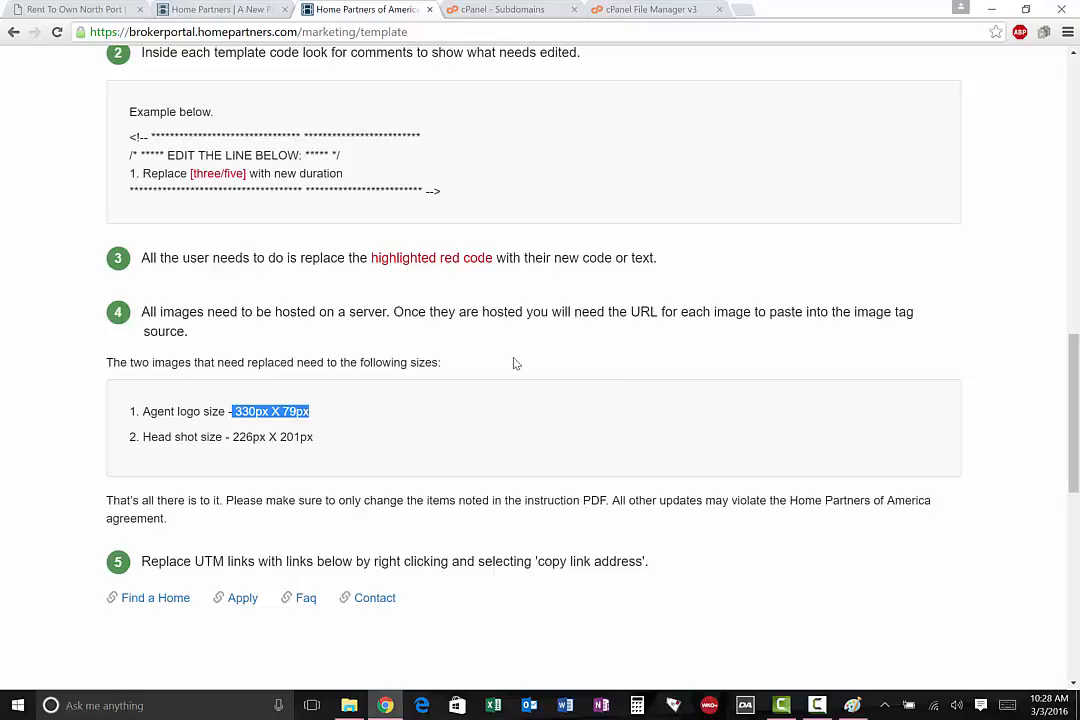
left_click(266, 411)
left_click_drag(236, 411, 261, 411)
Switch to Paint and set the logo's horizontal resize value to 330 pixels, rechecking the required size on the template page
left_click(852, 705)
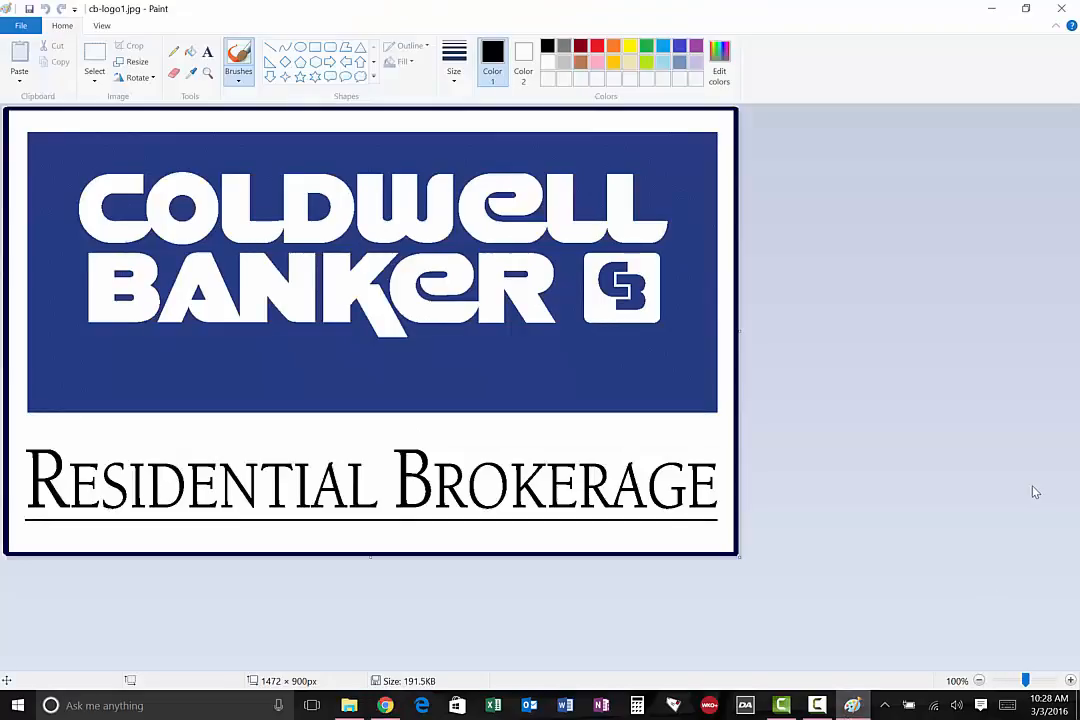
left_click(136, 63)
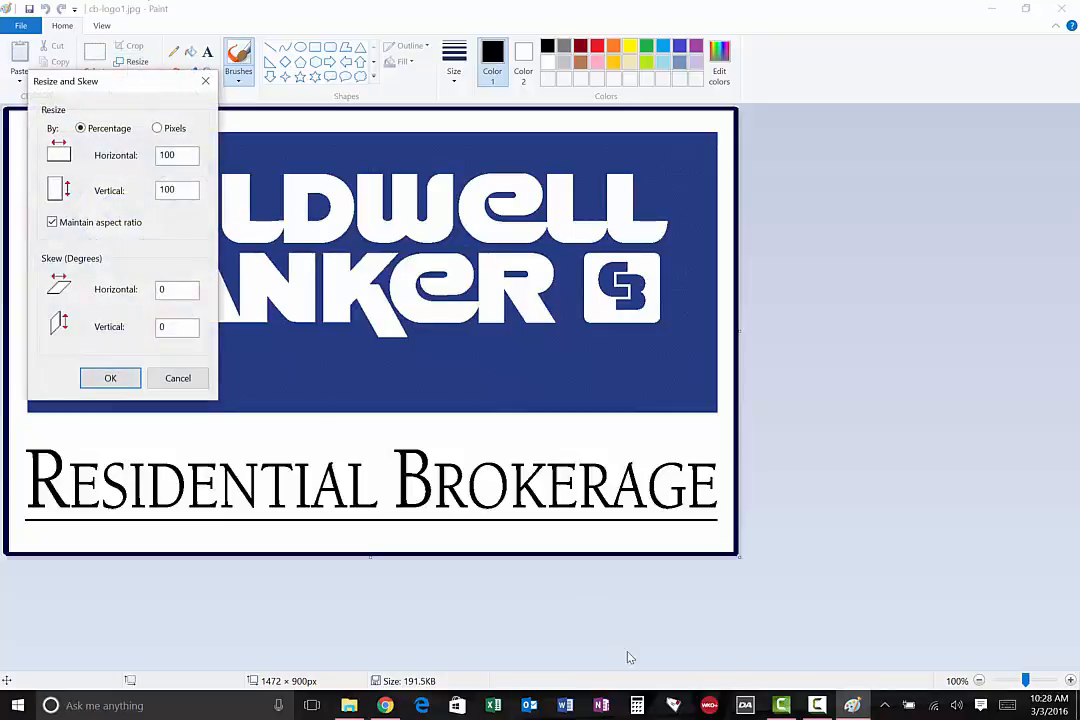
left_click(390, 708)
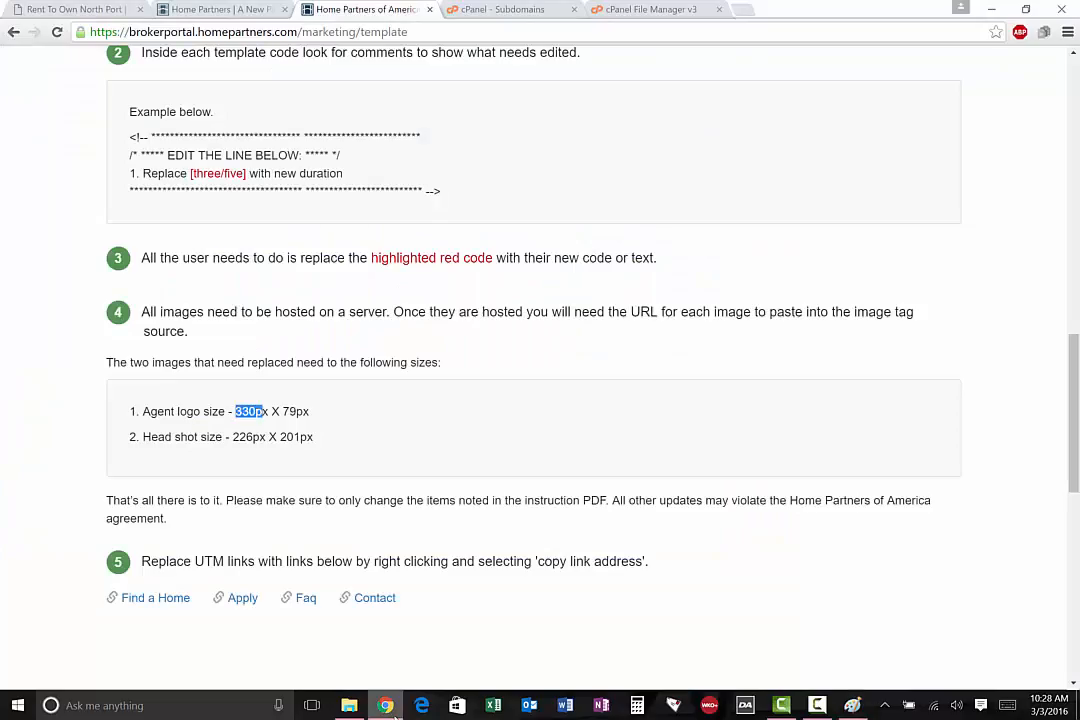
left_click(390, 708)
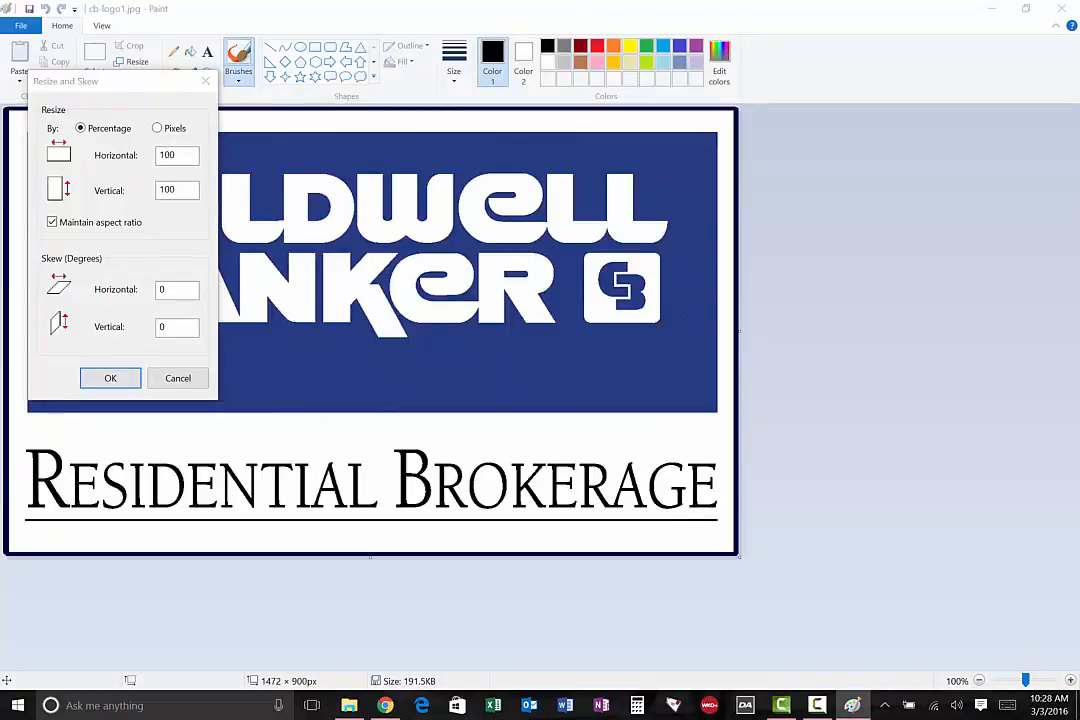
left_click(161, 128)
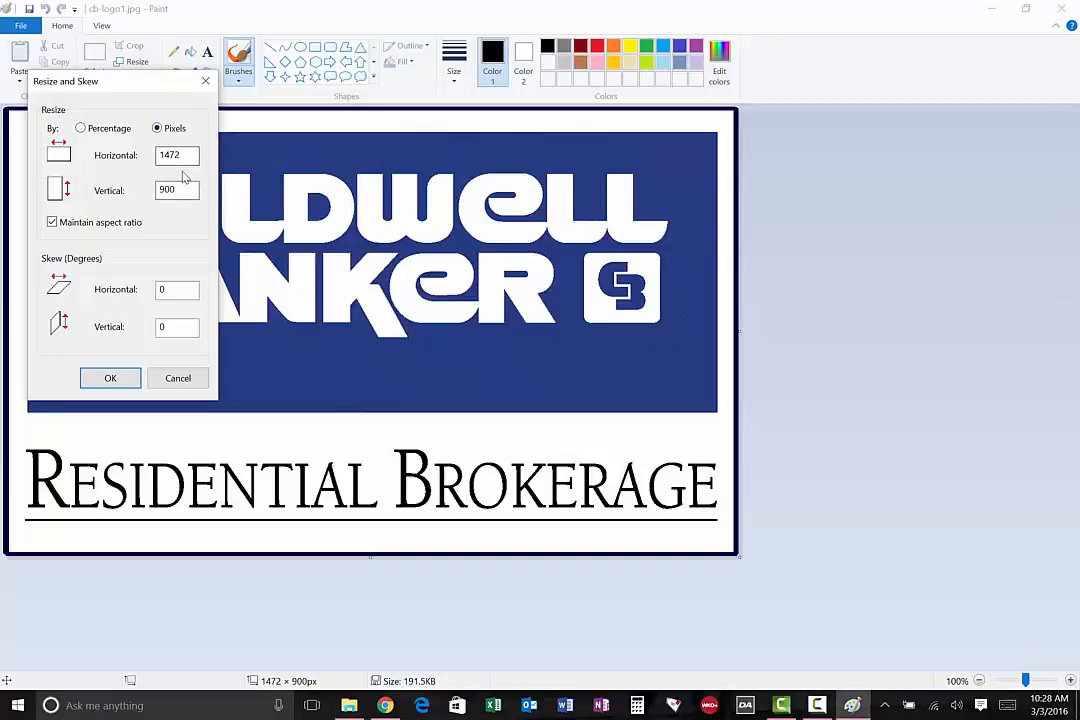
left_click_drag(181, 155, 143, 160)
type("330")
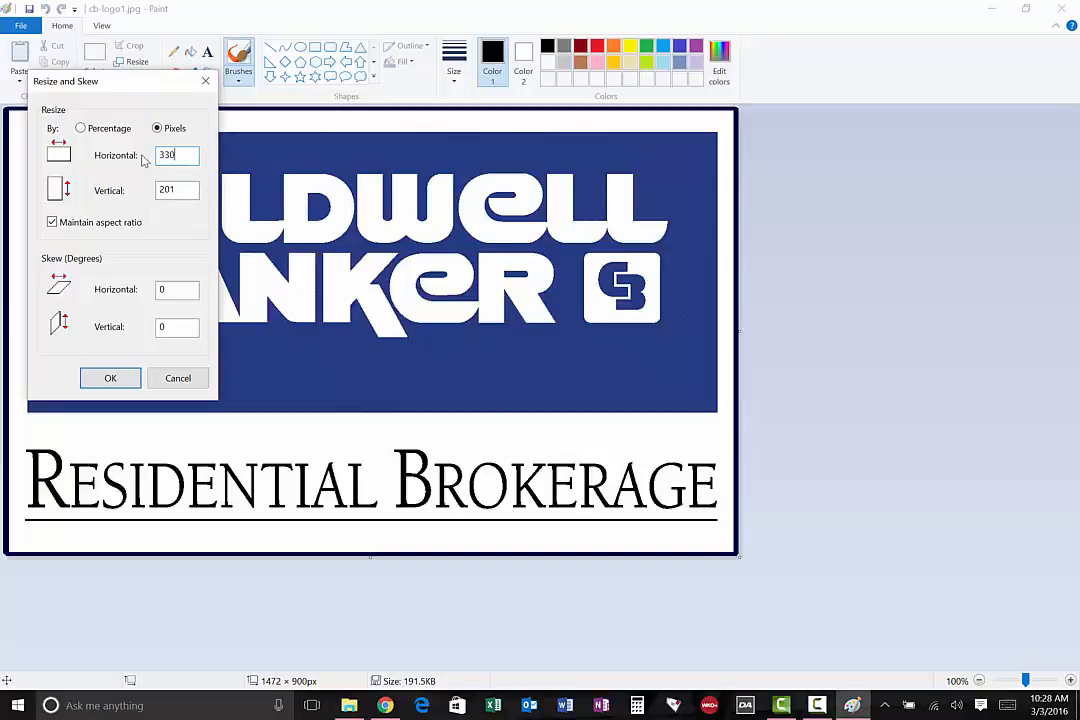
left_click(384, 706)
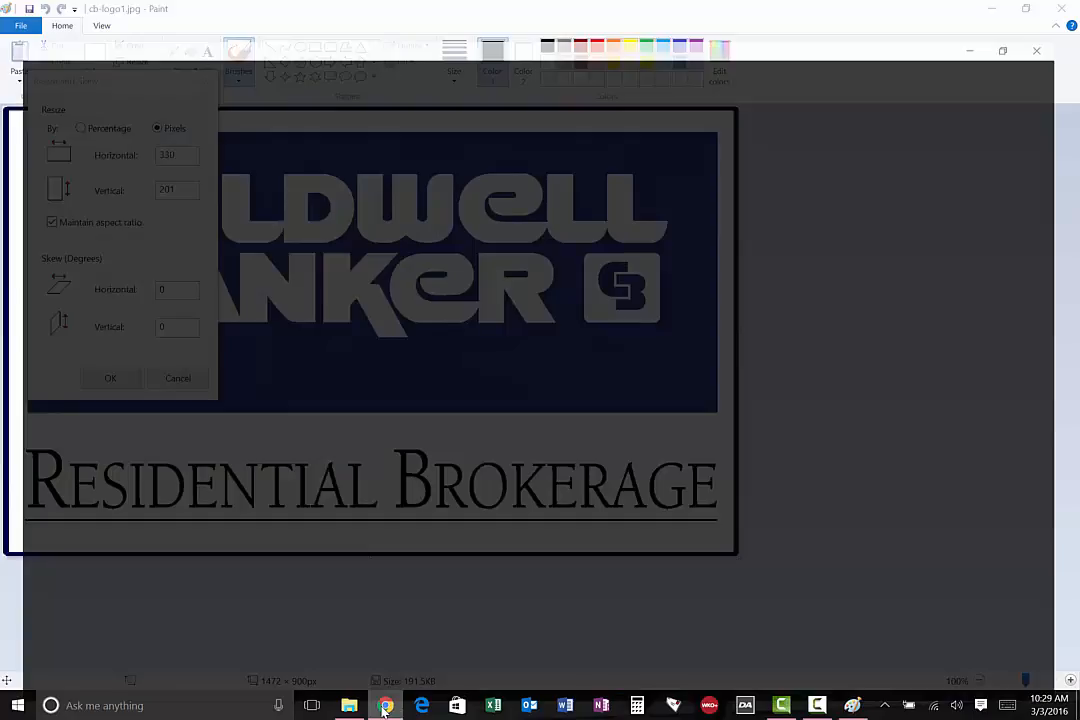
left_click(384, 709)
left_click(385, 707)
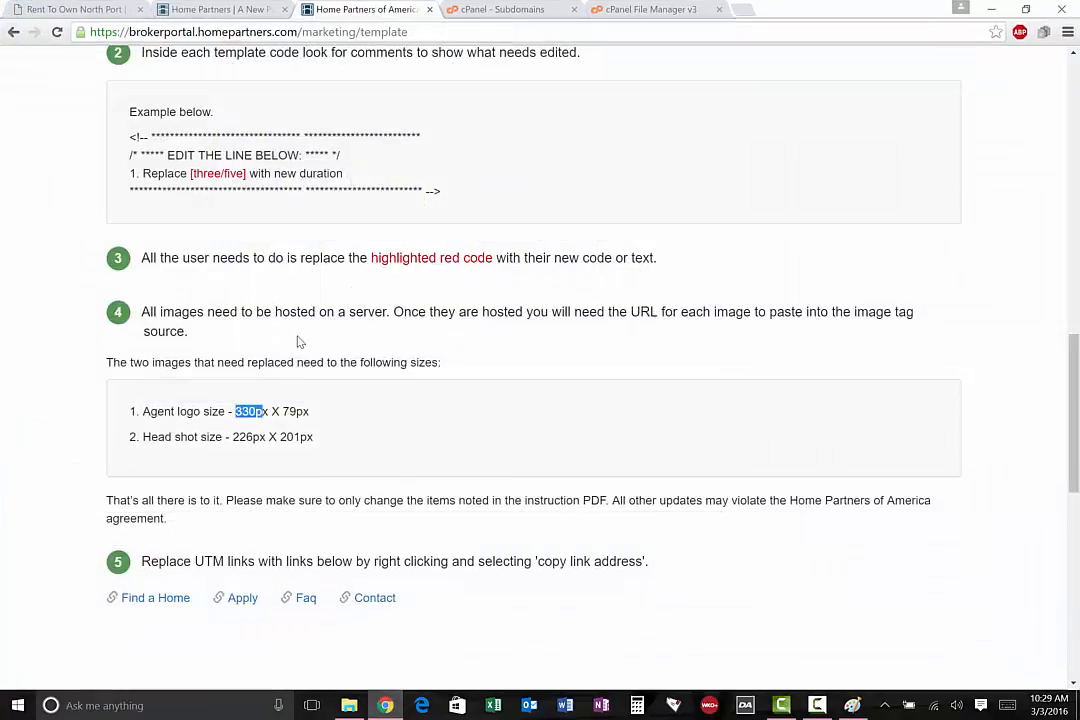
left_click(384, 706)
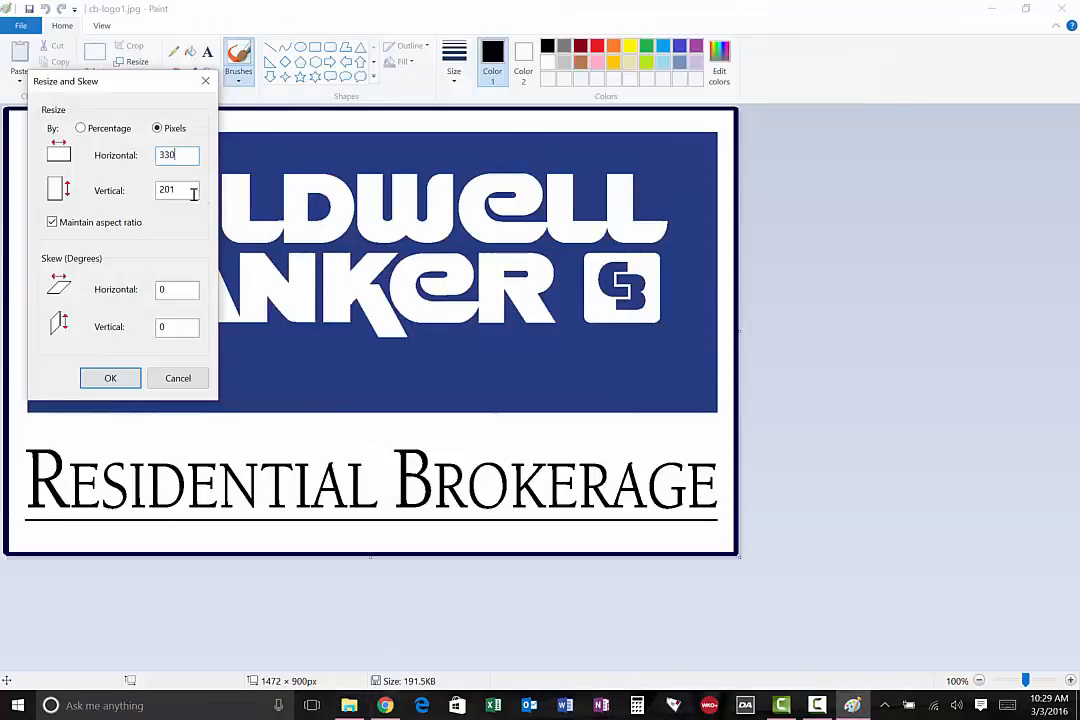
Try to enter 79 pixels vertically and 330 pixels horizontally with the aspect ratio maintained
left_click_drag(193, 190, 124, 193)
type("79")
left_click_drag(194, 160, 125, 159)
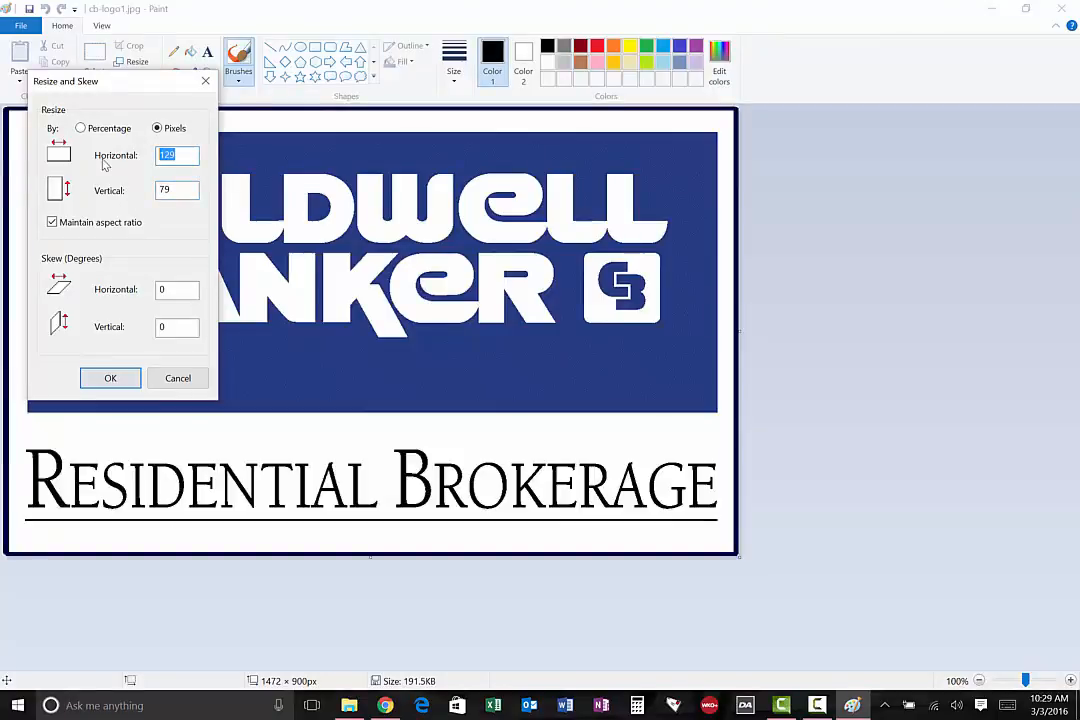
type("330")
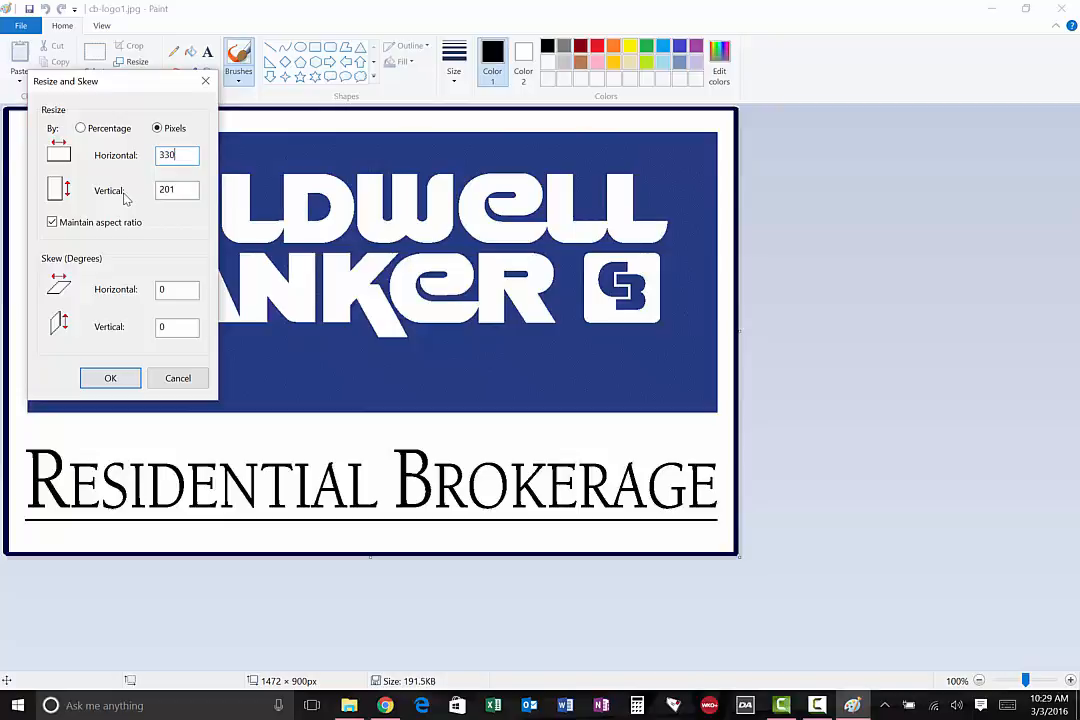
Try resizing the logo to 330 x 79 pixels without maintaining the aspect ratio, and undo the resize
left_click(52, 223)
left_click_drag(183, 190, 137, 190)
type("79")
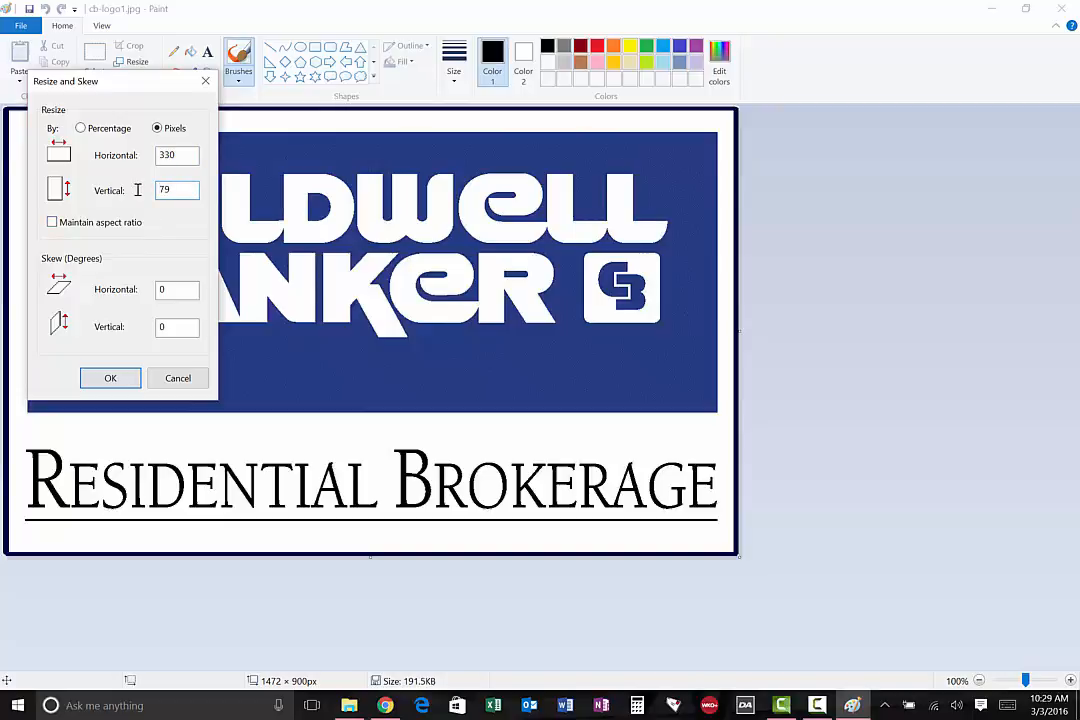
left_click(110, 380)
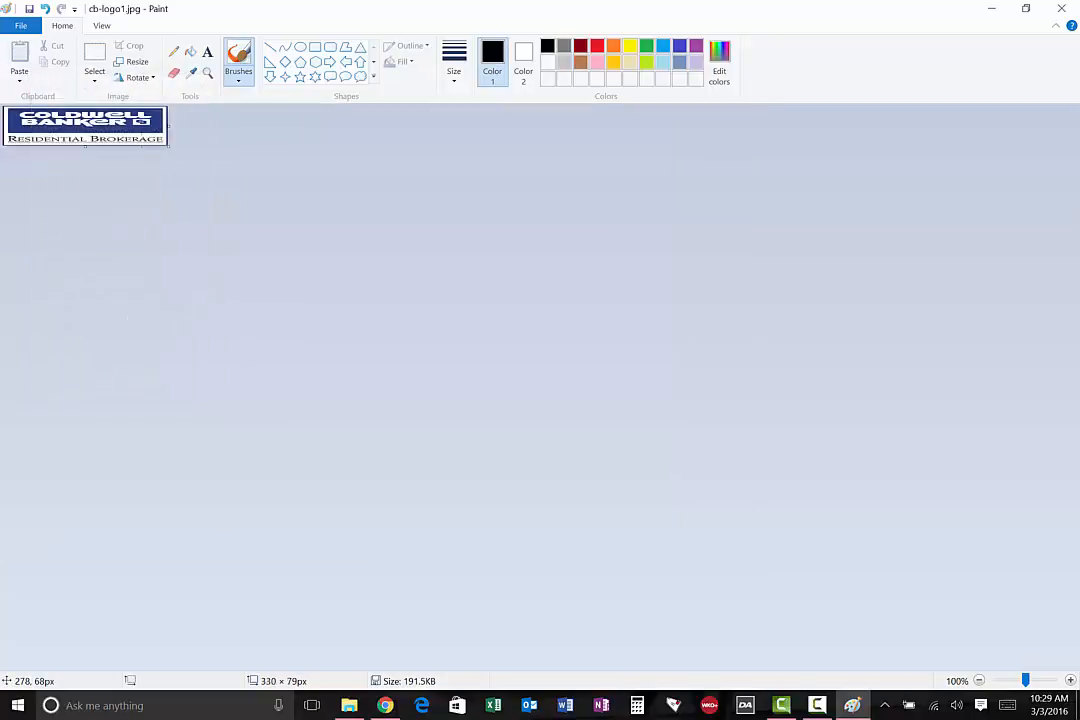
key("ctrl+z")
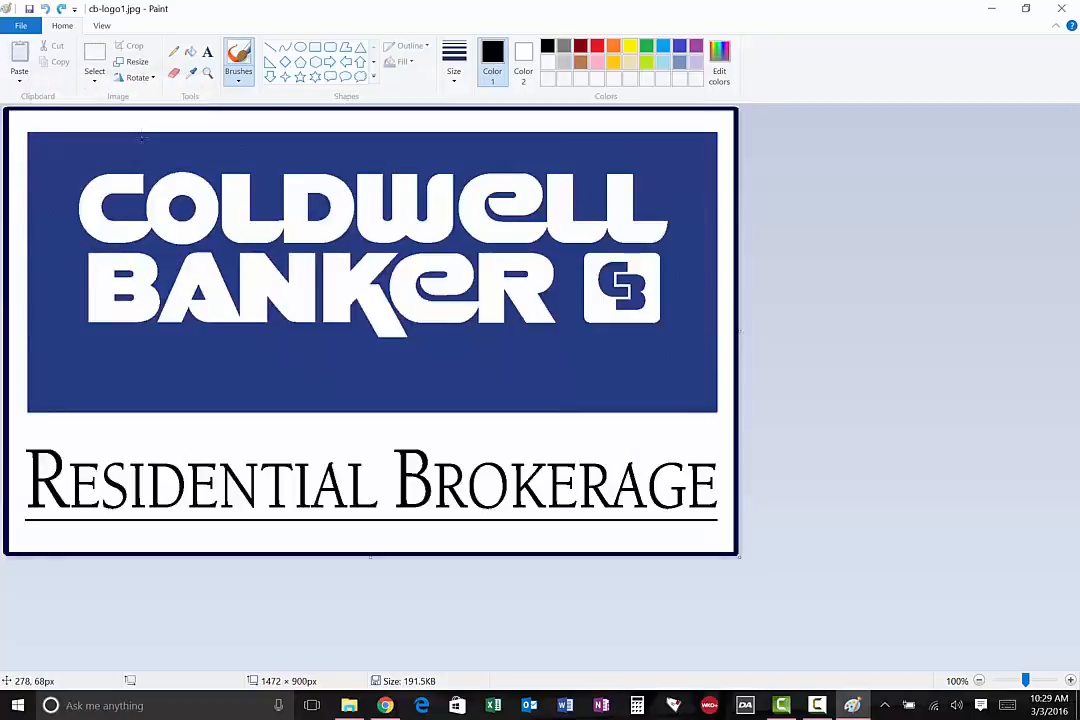
Resize the logo to 330 pixels horizontally while maintaining its aspect ratio
left_click(130, 61)
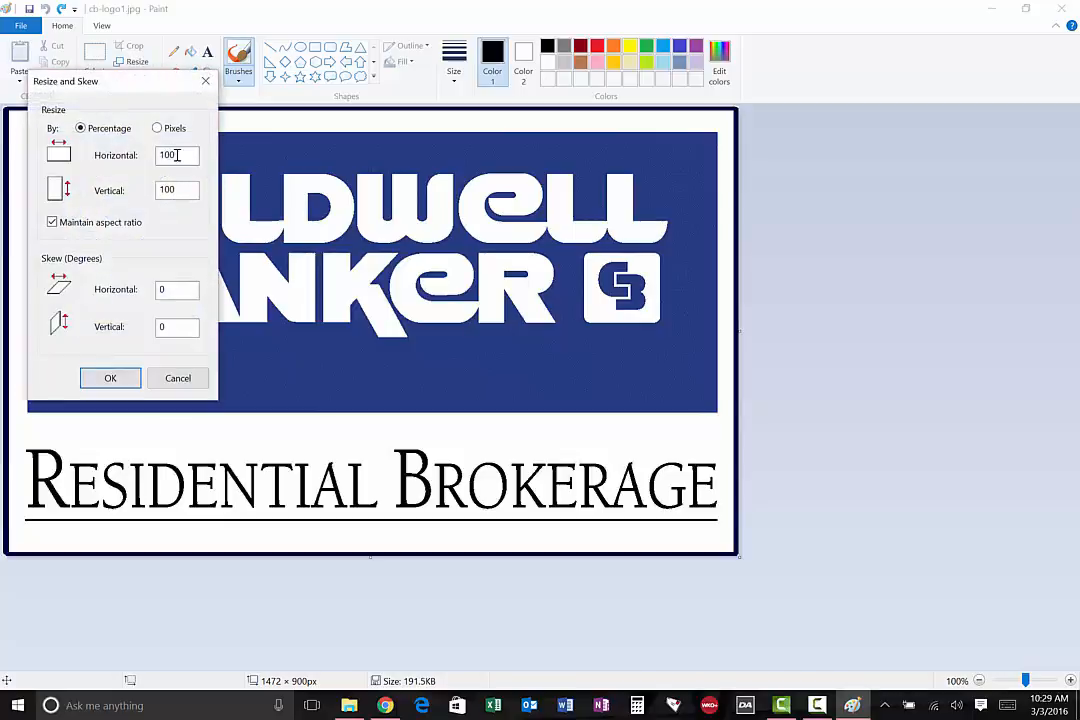
left_click(157, 128)
left_click_drag(190, 155, 142, 153)
type("330")
left_click(110, 378)
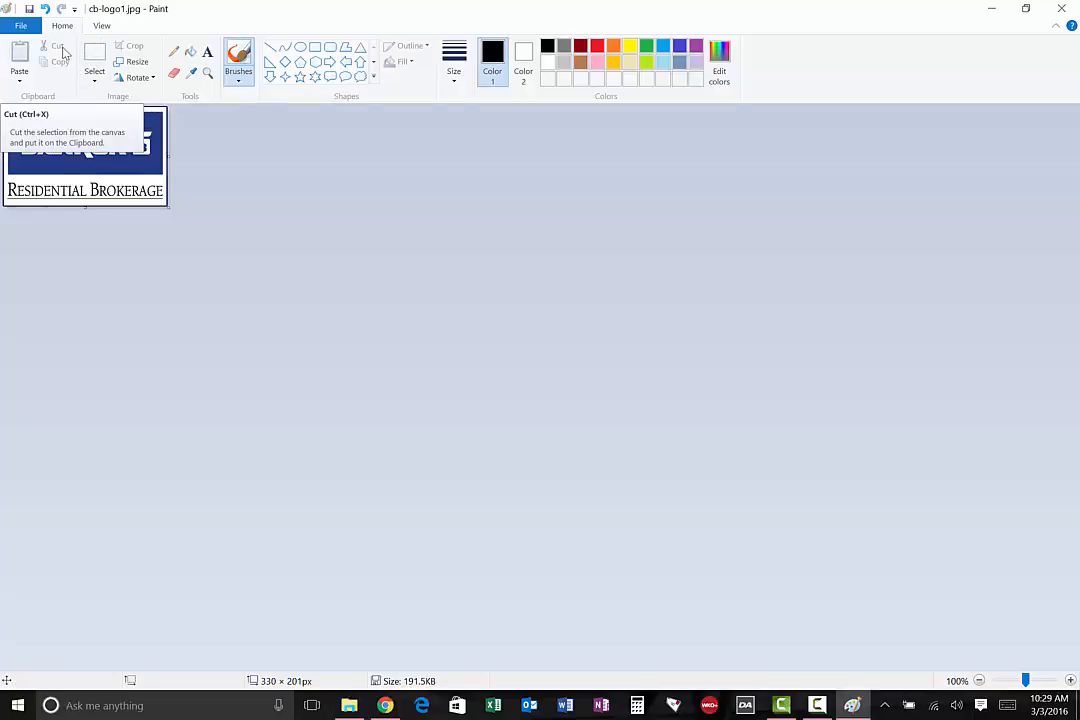
Save the resized logo as a JPEG in the template's lib/img folder, replacing img-client-logo-fpo.jpg
left_click(20, 25)
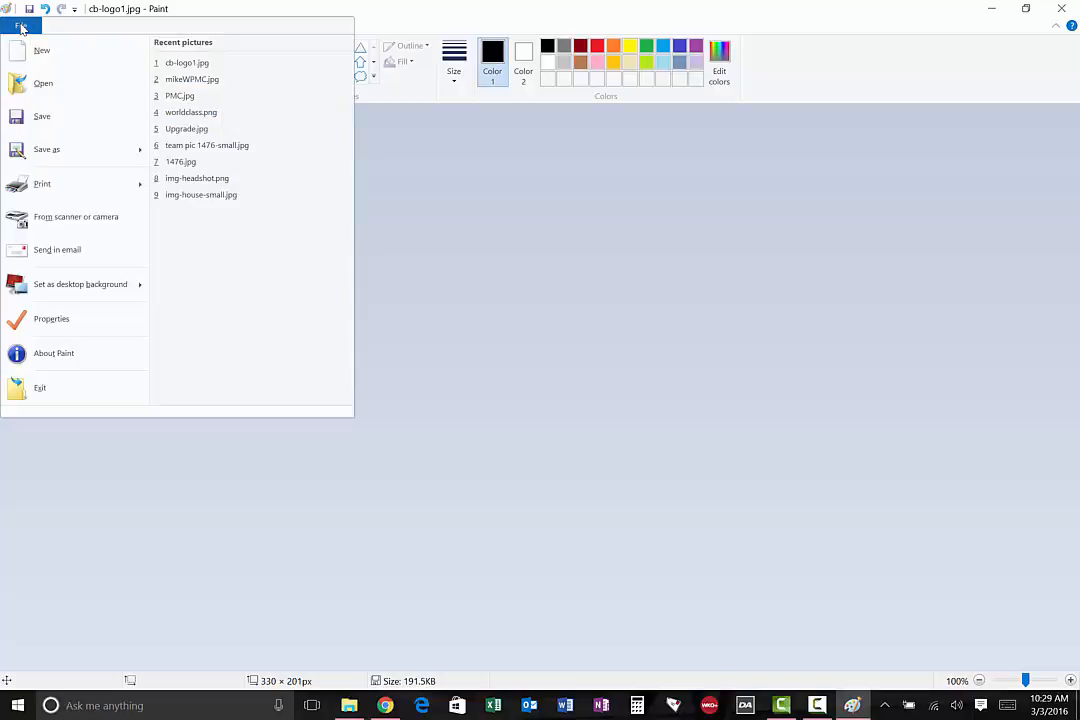
mouse_move(127, 153)
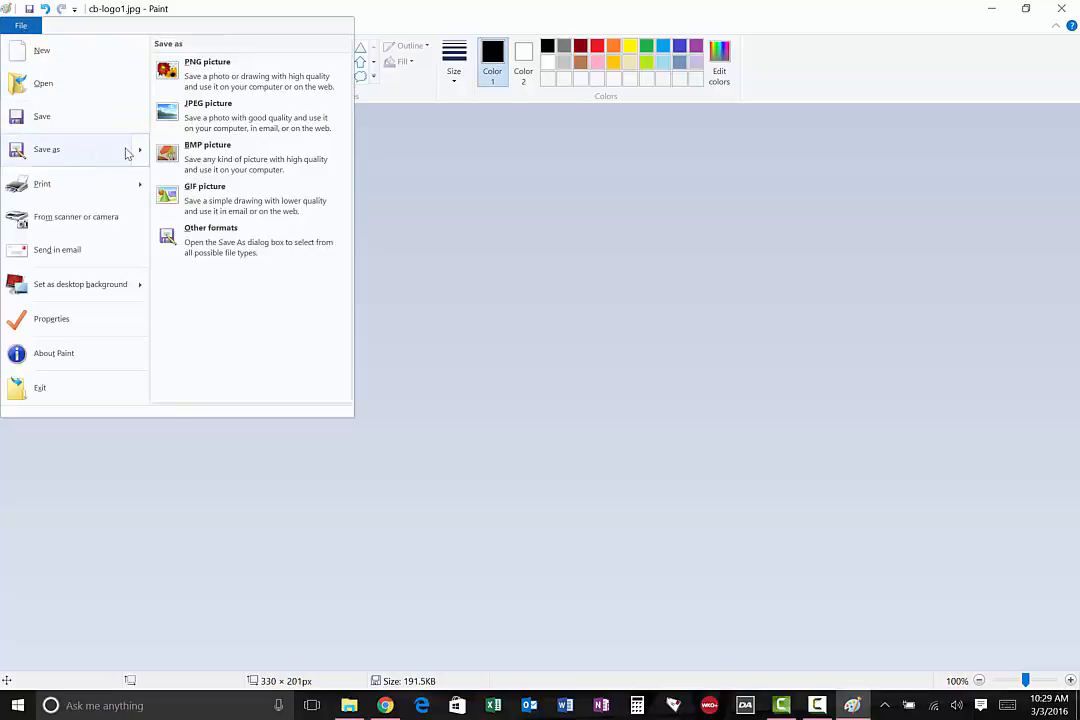
left_click(199, 118)
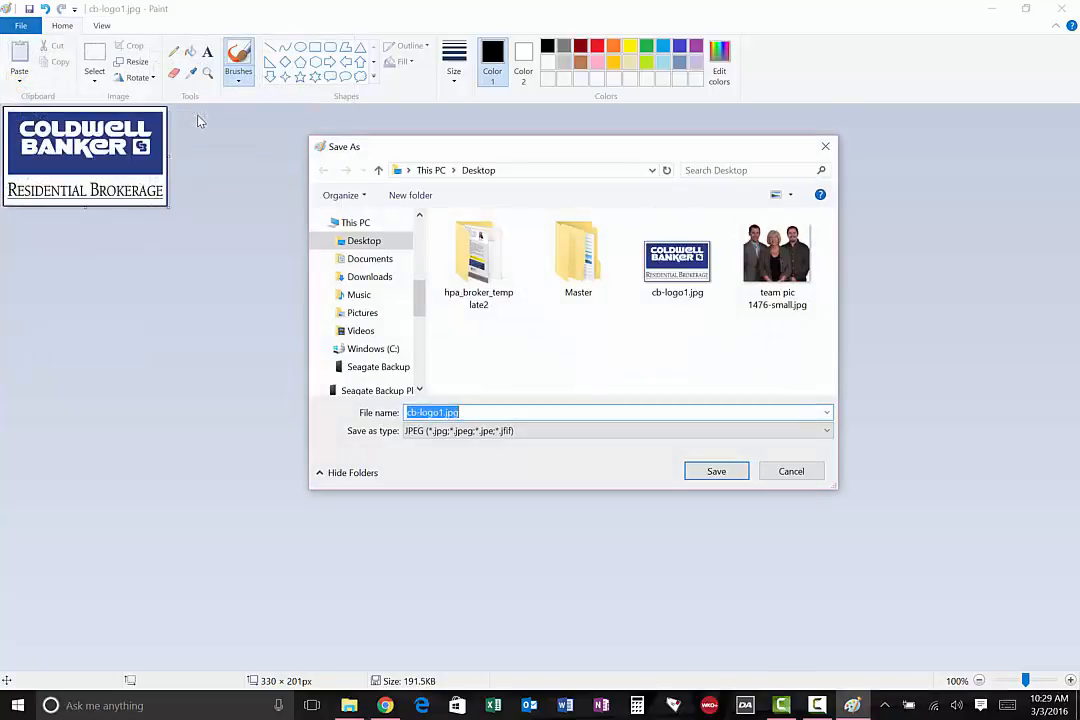
double_click(487, 261)
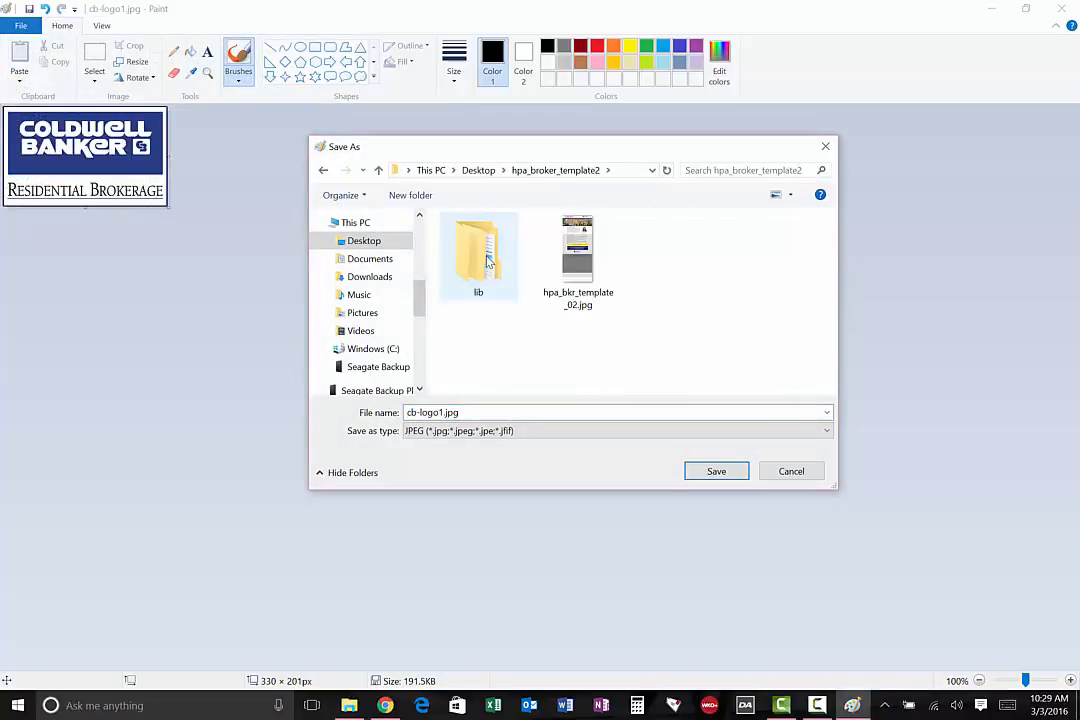
double_click(487, 261)
double_click(488, 260)
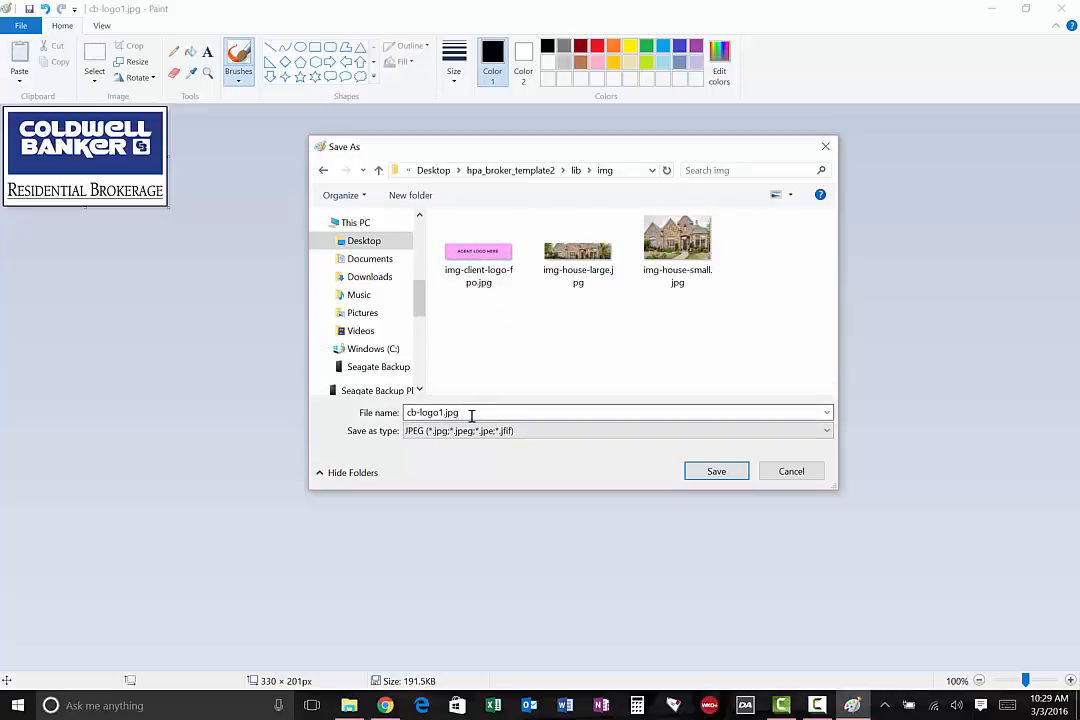
left_click_drag(472, 416, 407, 416)
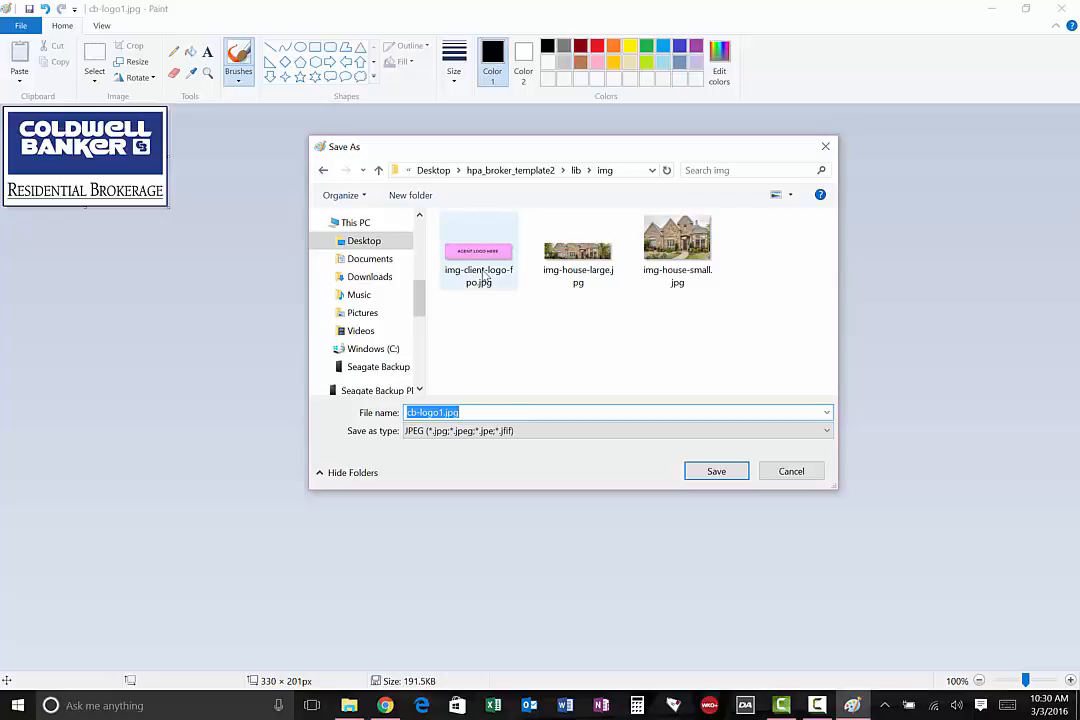
left_click(485, 276)
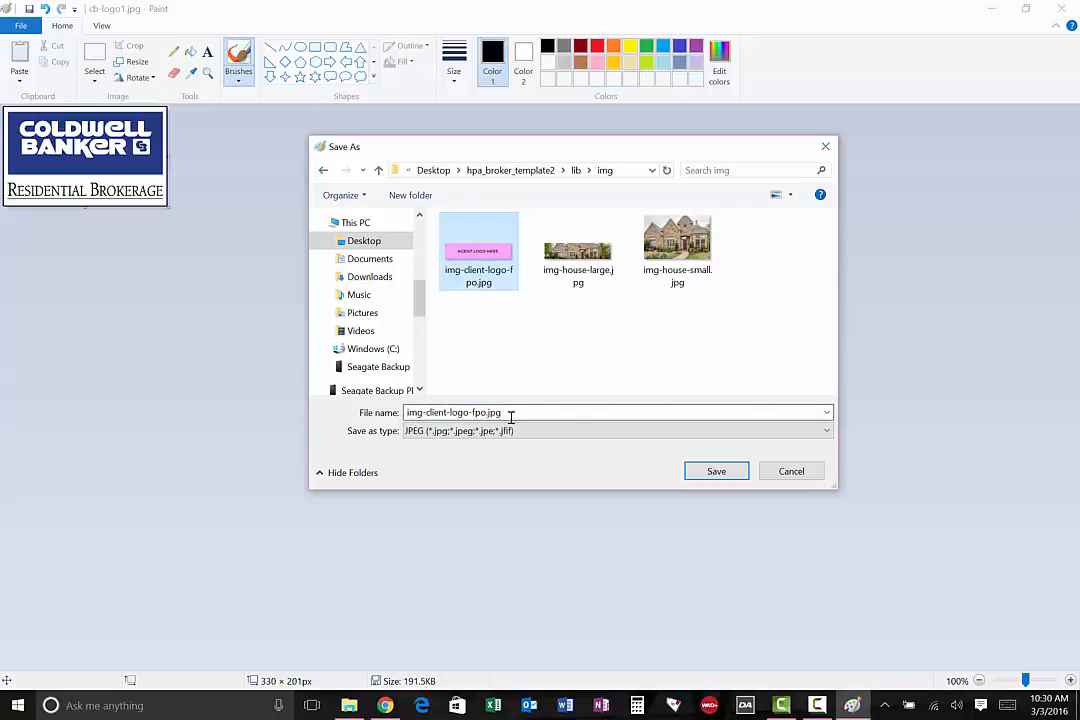
left_click(716, 473)
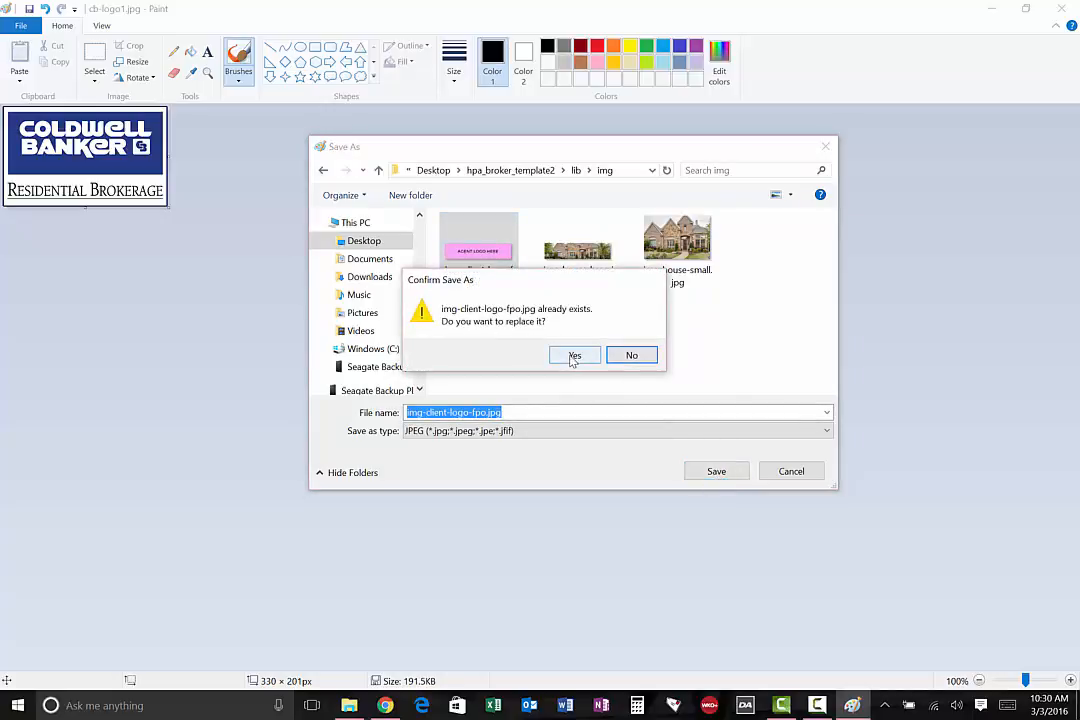
left_click(574, 356)
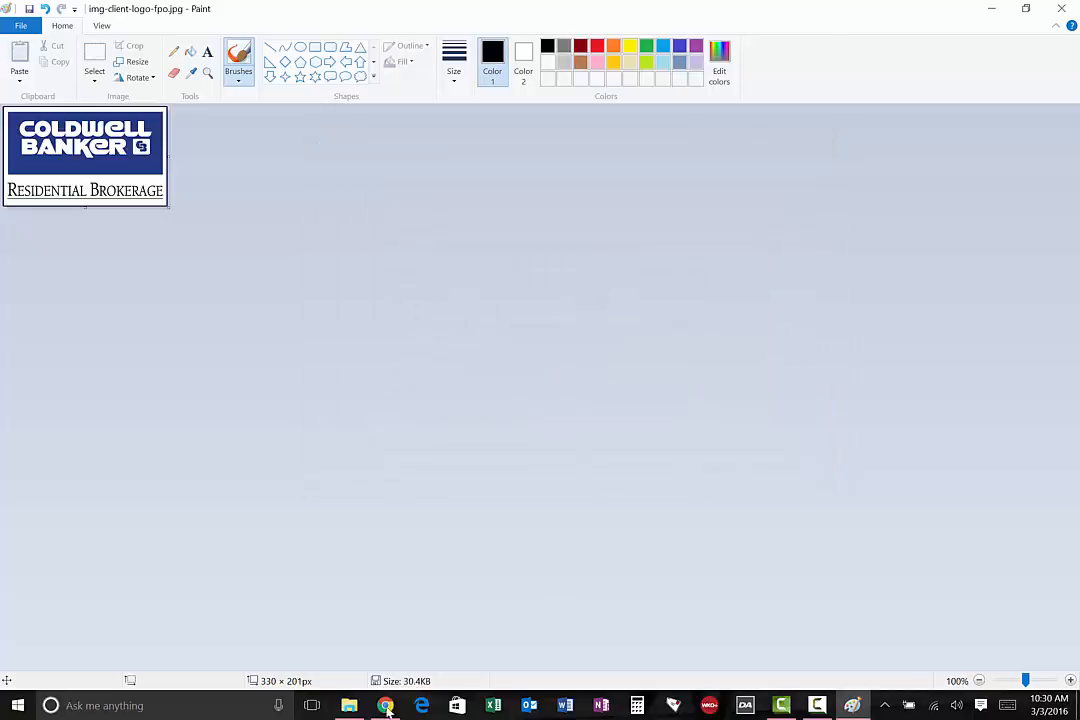
Check the replaced logo in the template's img folder and return to the desktop
left_click(345, 705)
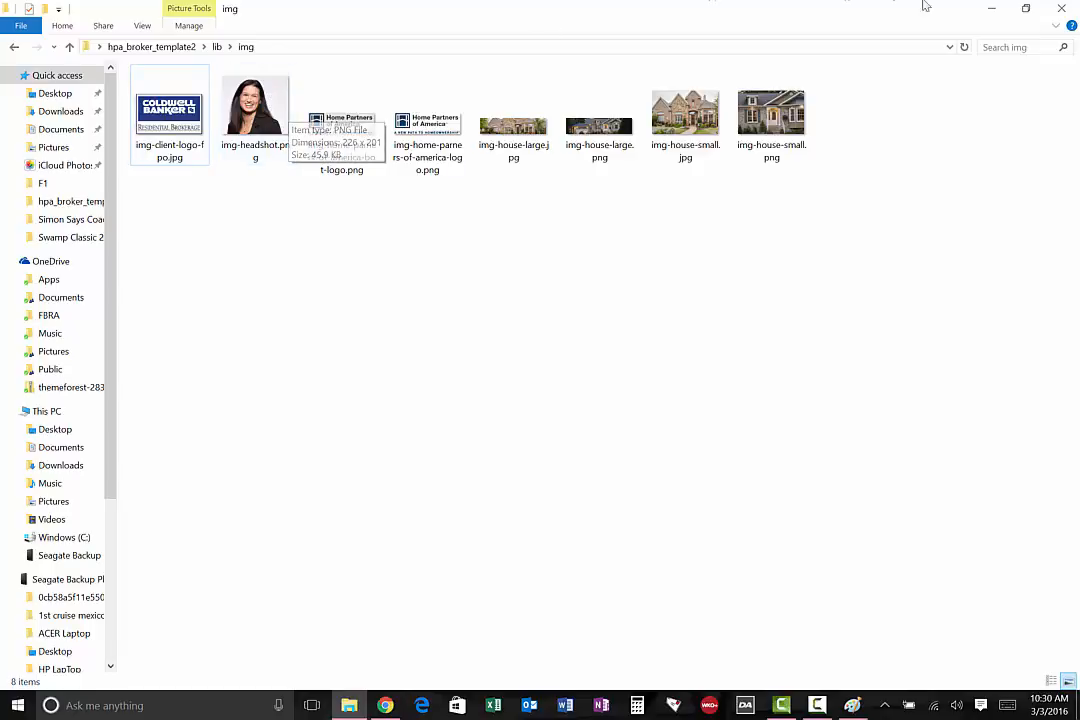
left_click(991, 8)
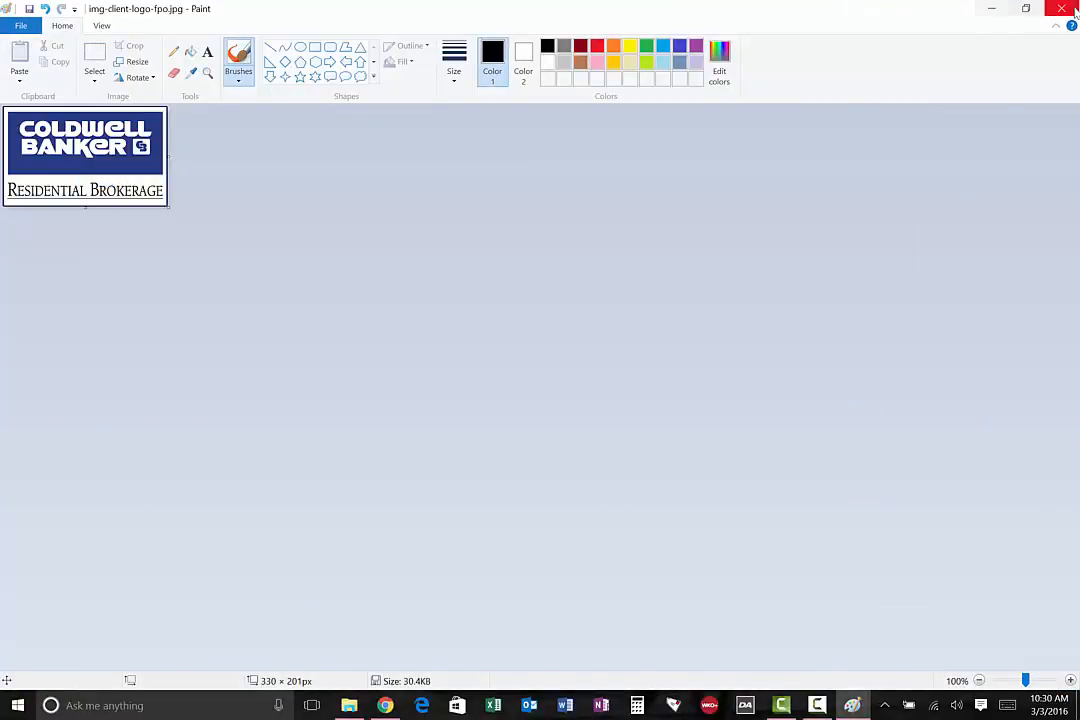
left_click(991, 8)
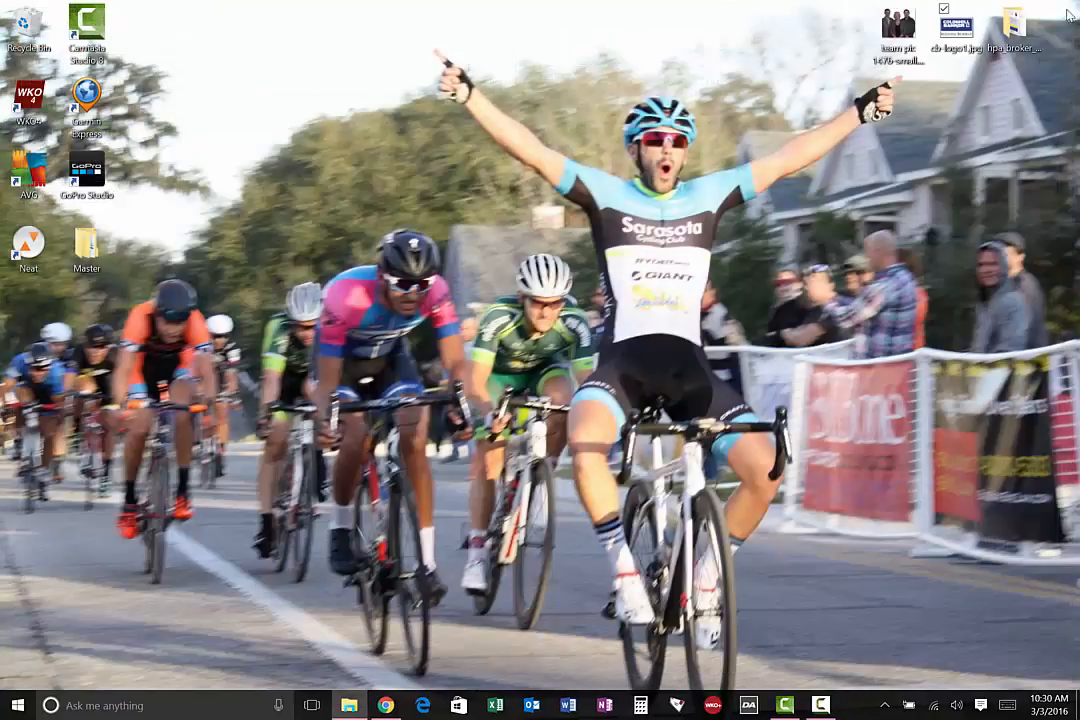
Open team pic 1476-small.jpg from the desktop in Paint
right_click(897, 32)
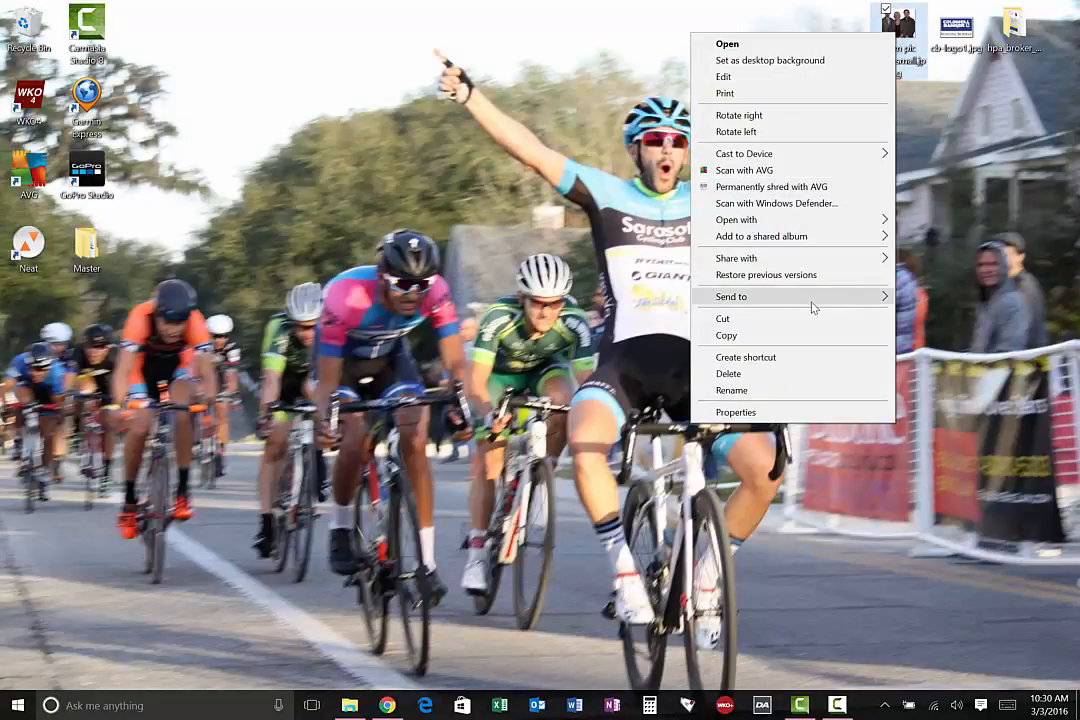
mouse_move(815, 296)
mouse_move(818, 244)
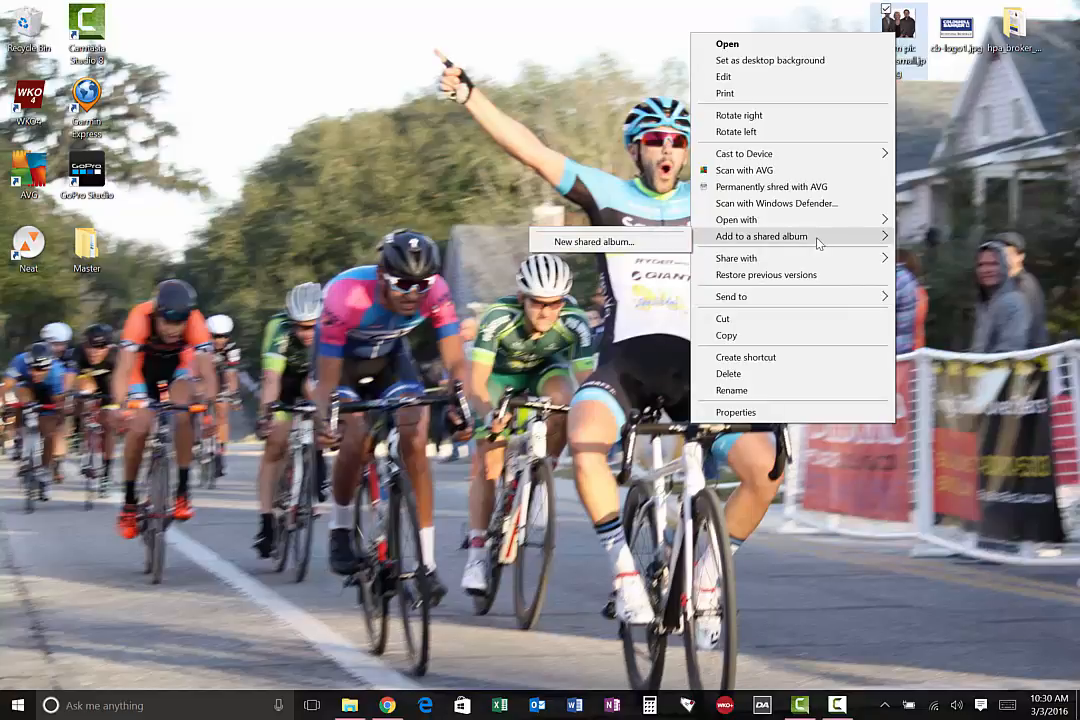
mouse_move(810, 219)
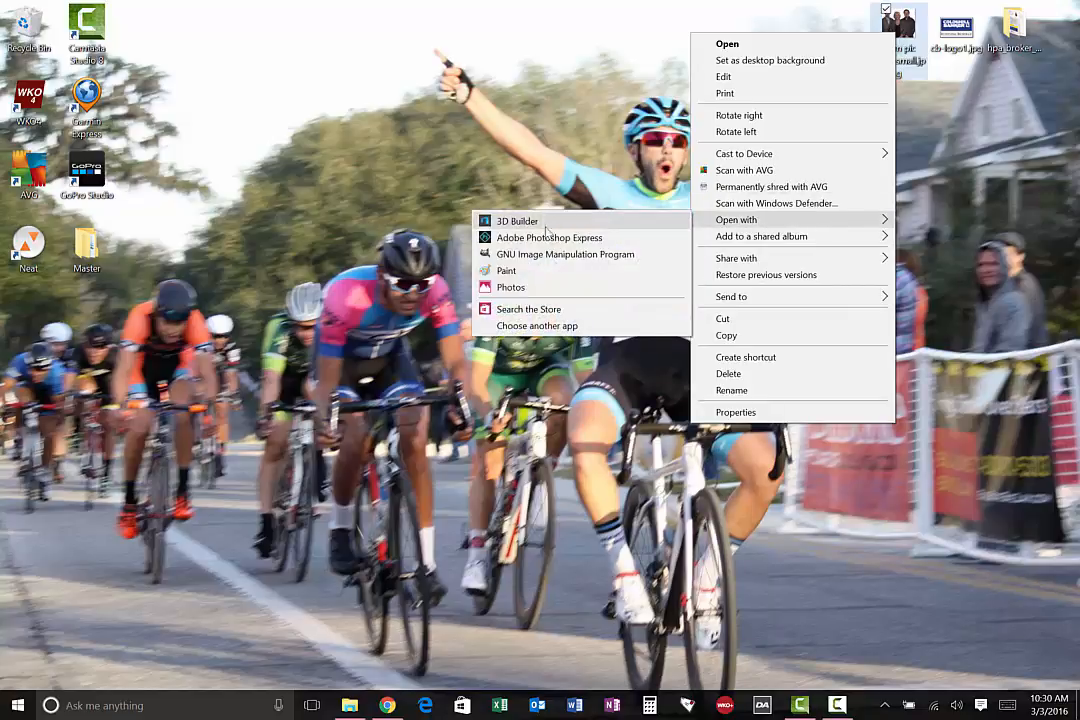
left_click(548, 270)
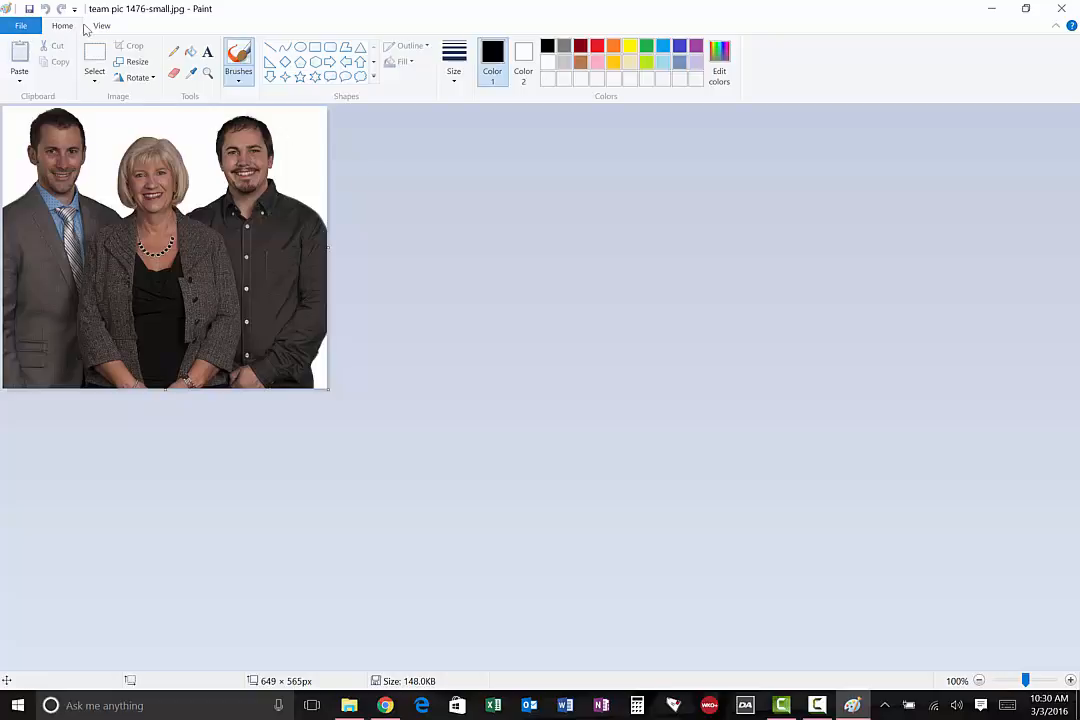
Look up the required head shot size in the image instructions on the broker portal's template page
left_click(384, 703)
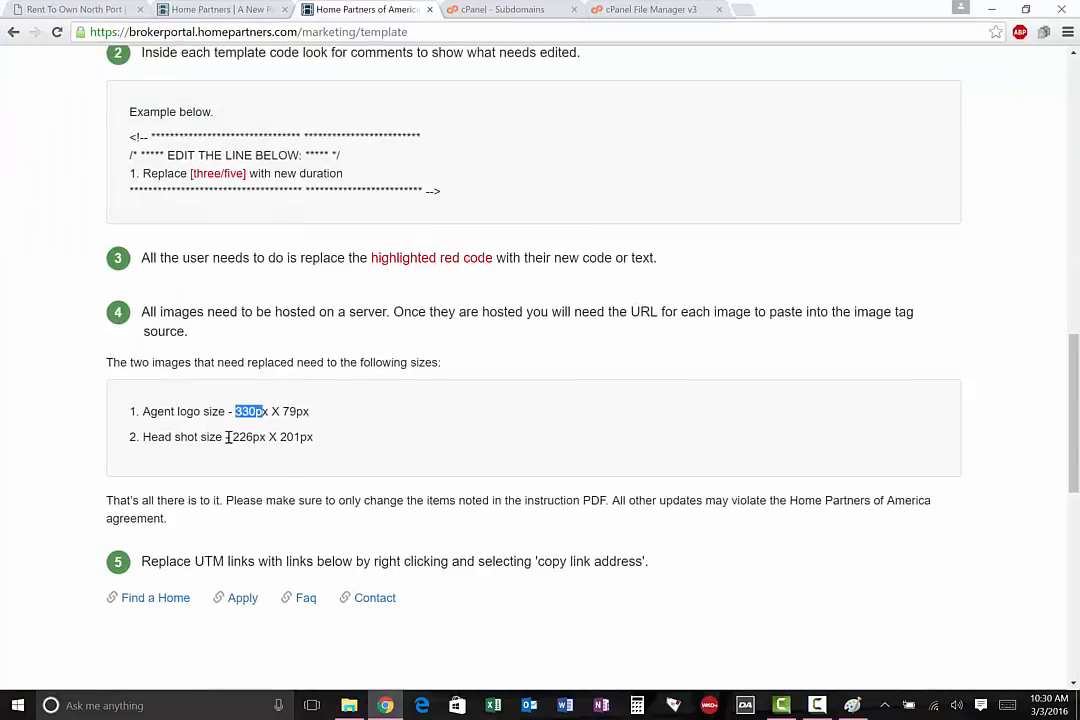
left_click_drag(228, 437, 287, 437)
left_click(385, 706)
Resize the team photo in Paint to 226 pixels horizontally while maintaining its aspect ratio
left_click(137, 62)
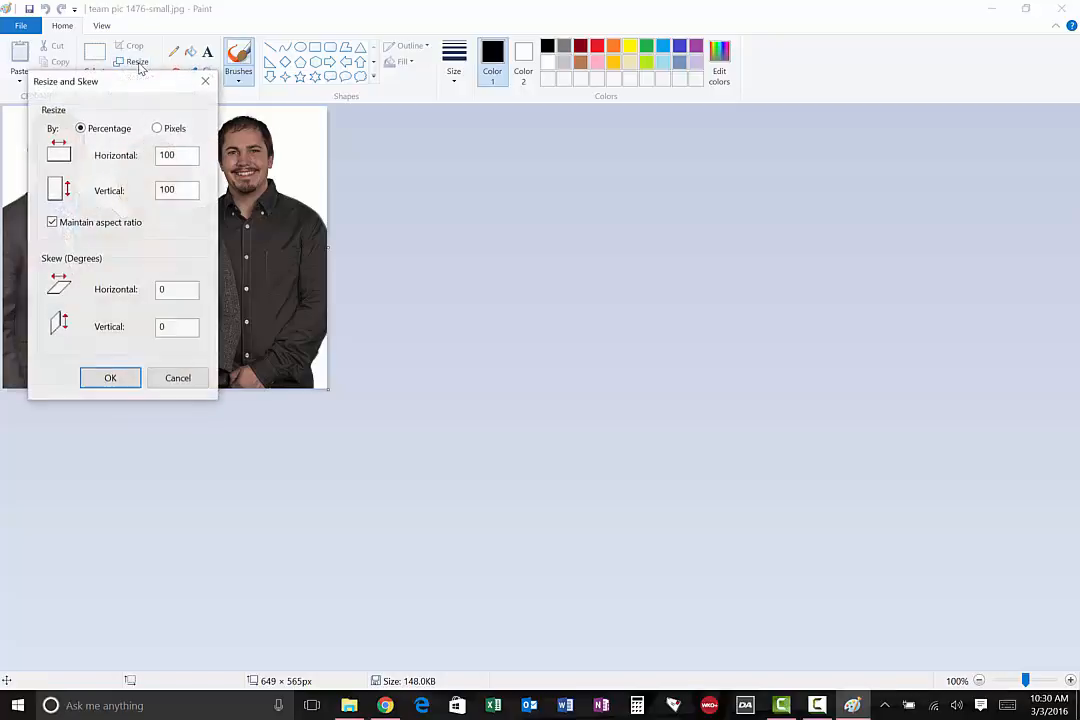
left_click(157, 129)
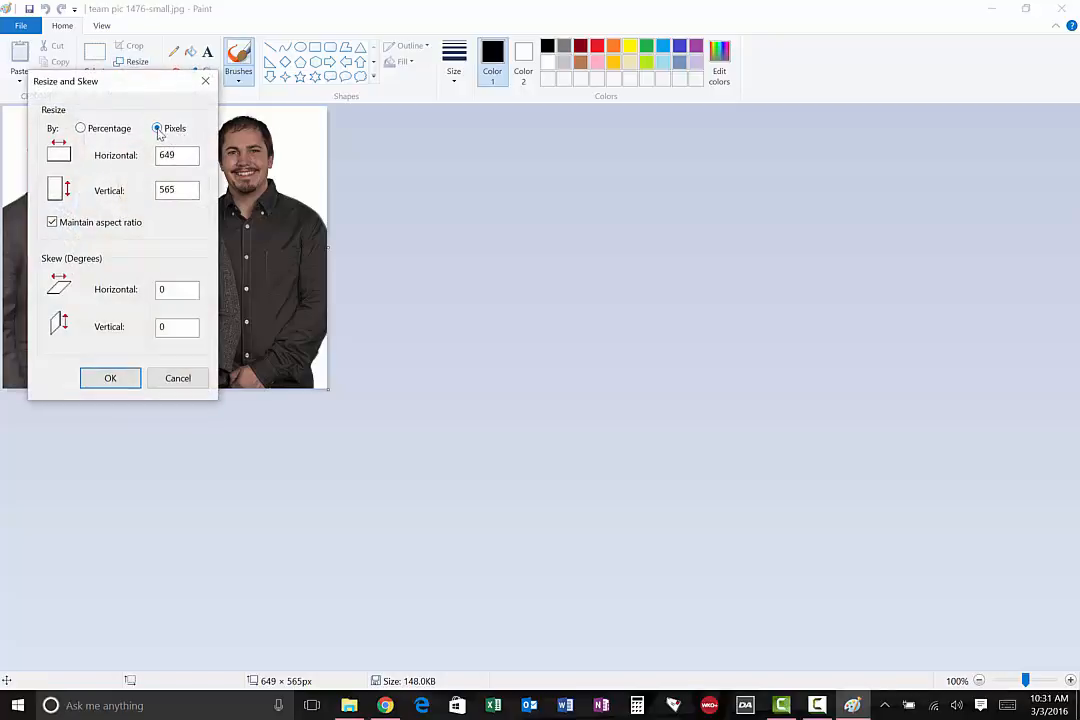
left_click_drag(183, 154, 106, 152)
type("226")
left_click(117, 380)
Save the team photo as a PNG in the img folder, replacing img-headshot.png, and close Paint
left_click(28, 29)
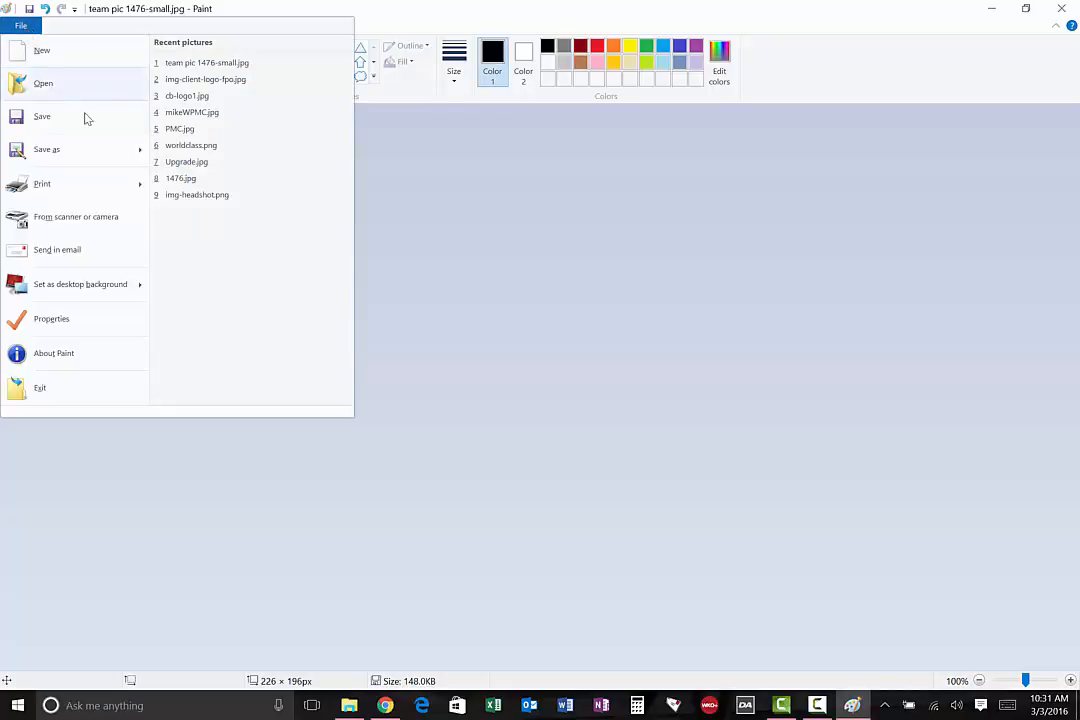
mouse_move(135, 149)
left_click(203, 86)
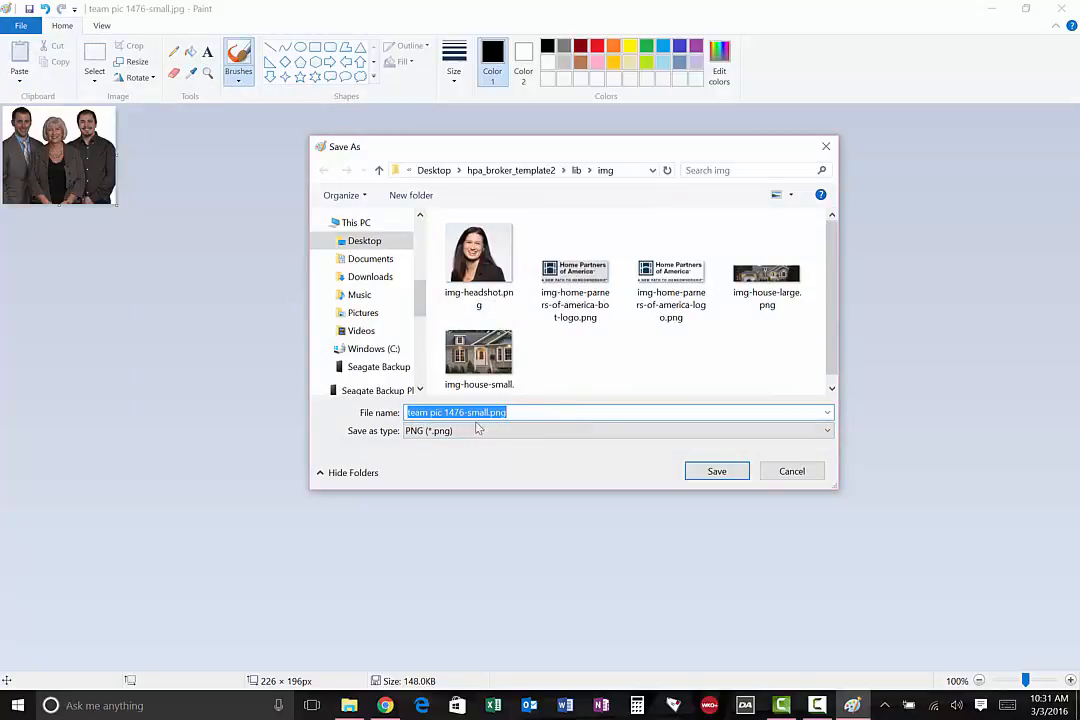
left_click(489, 255)
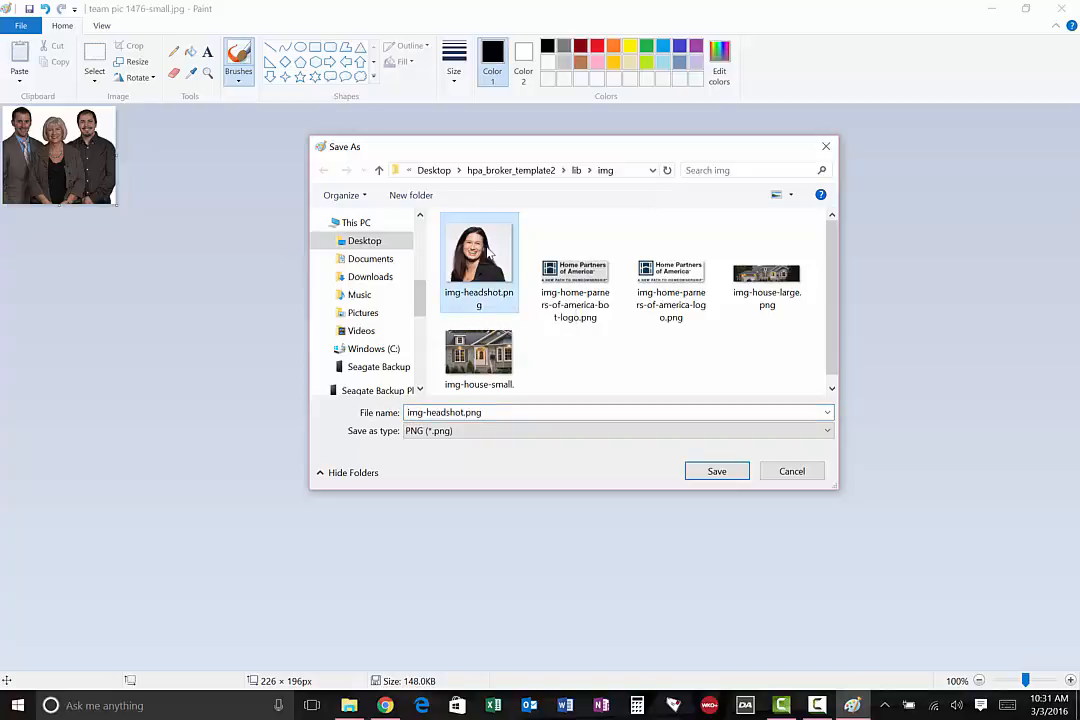
left_click(733, 472)
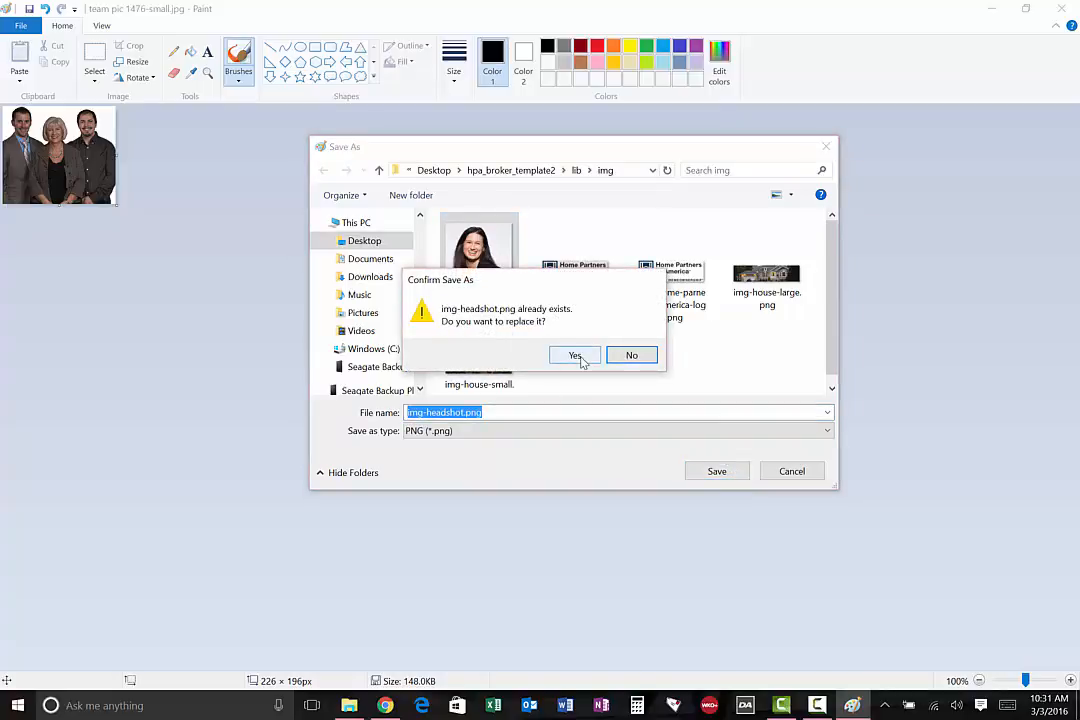
left_click(578, 356)
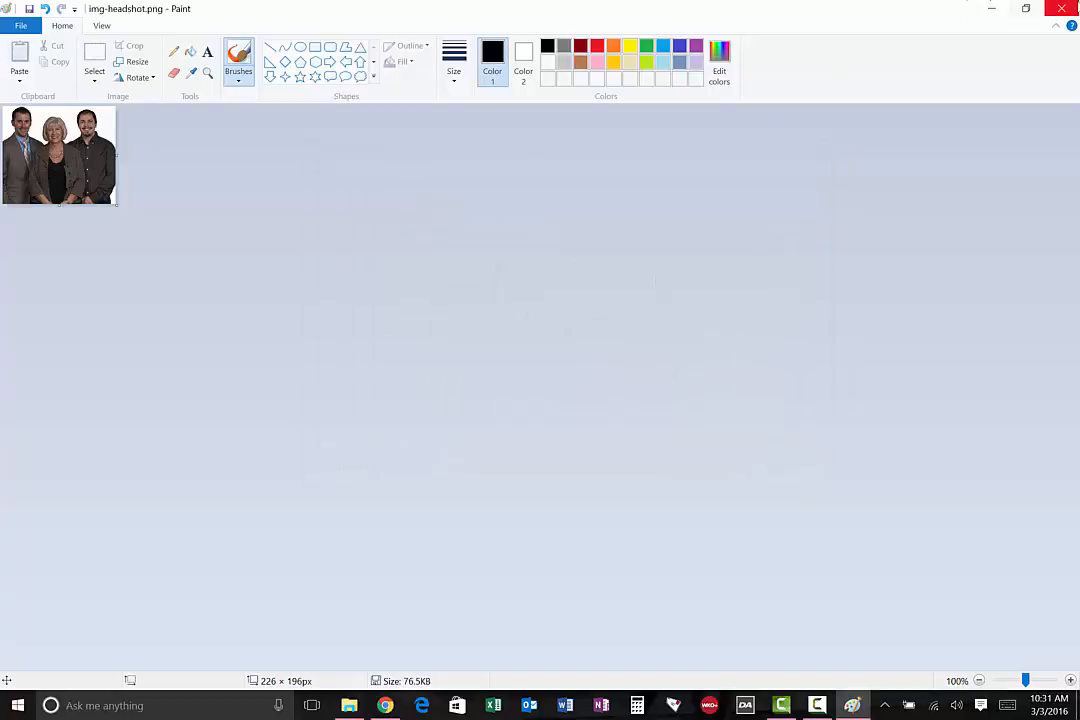
left_click(1061, 8)
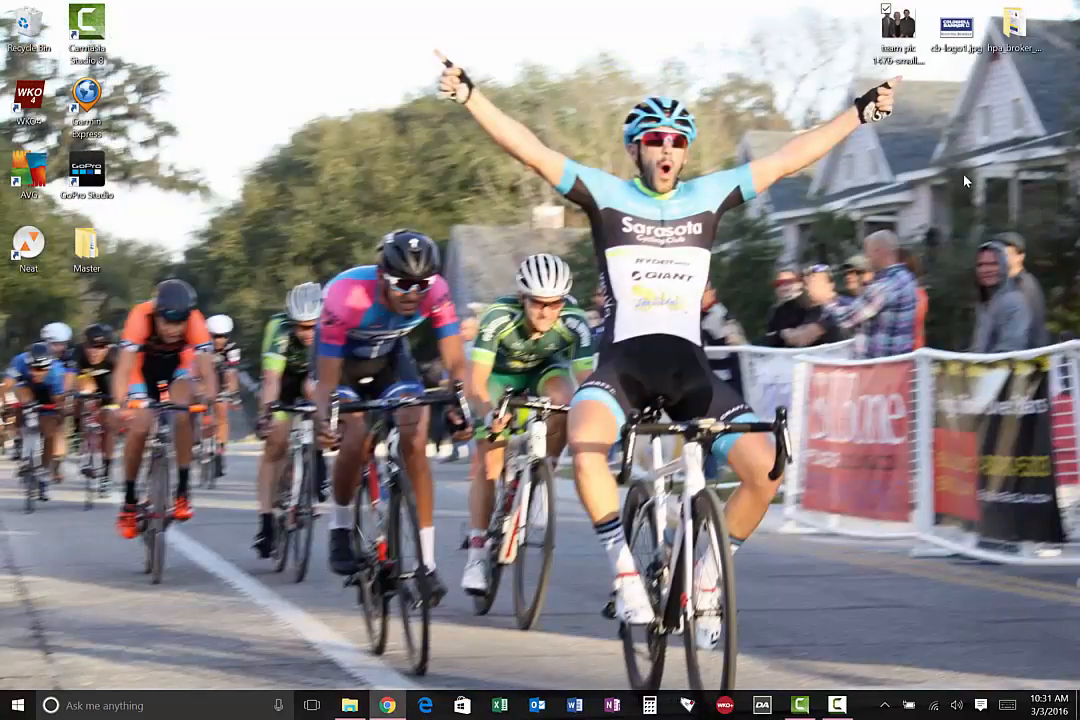
Open the img folder inside hpa_broker_template2/lib from the desktop to review the replaced images
left_click(1006, 37)
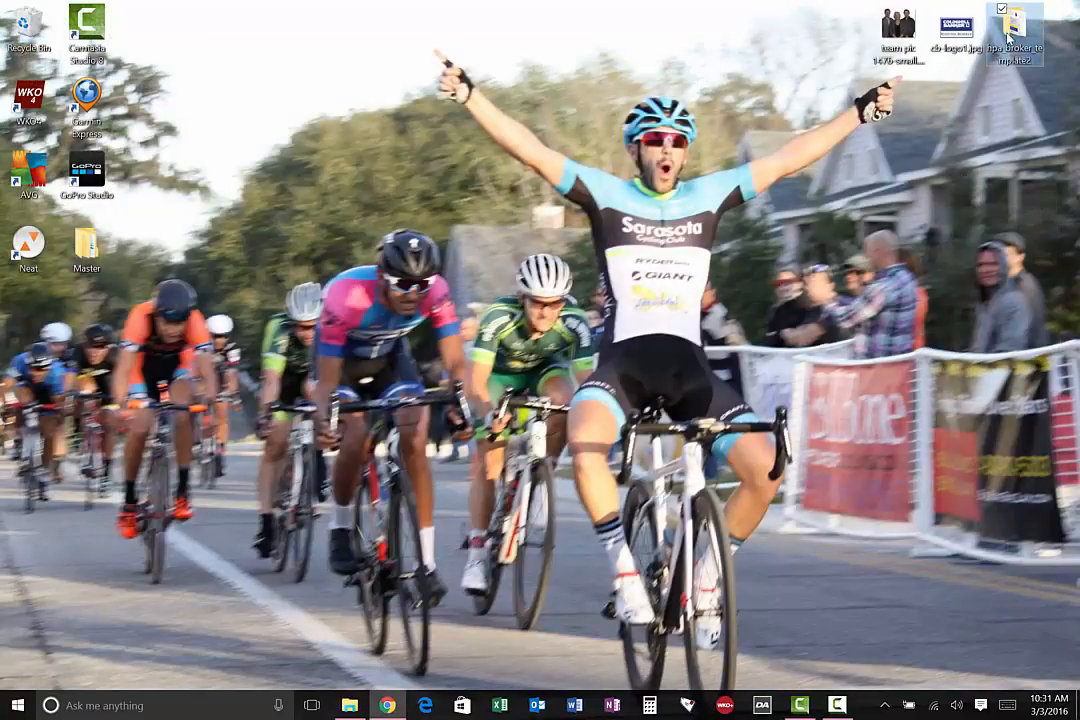
double_click(1008, 37)
double_click(265, 189)
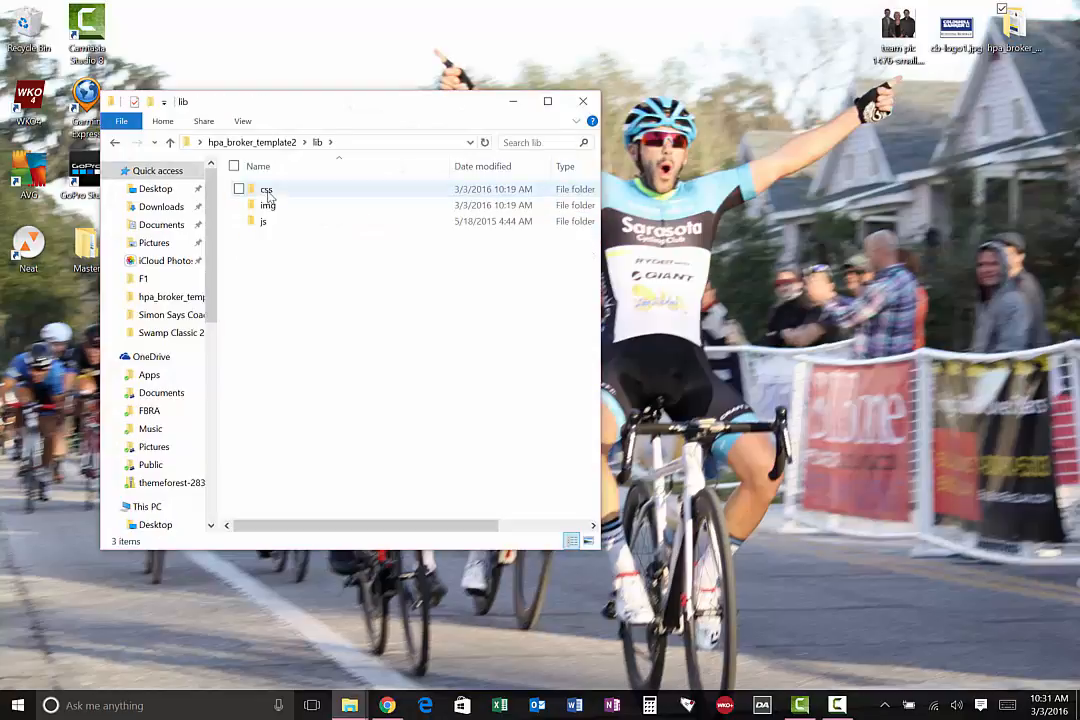
double_click(266, 205)
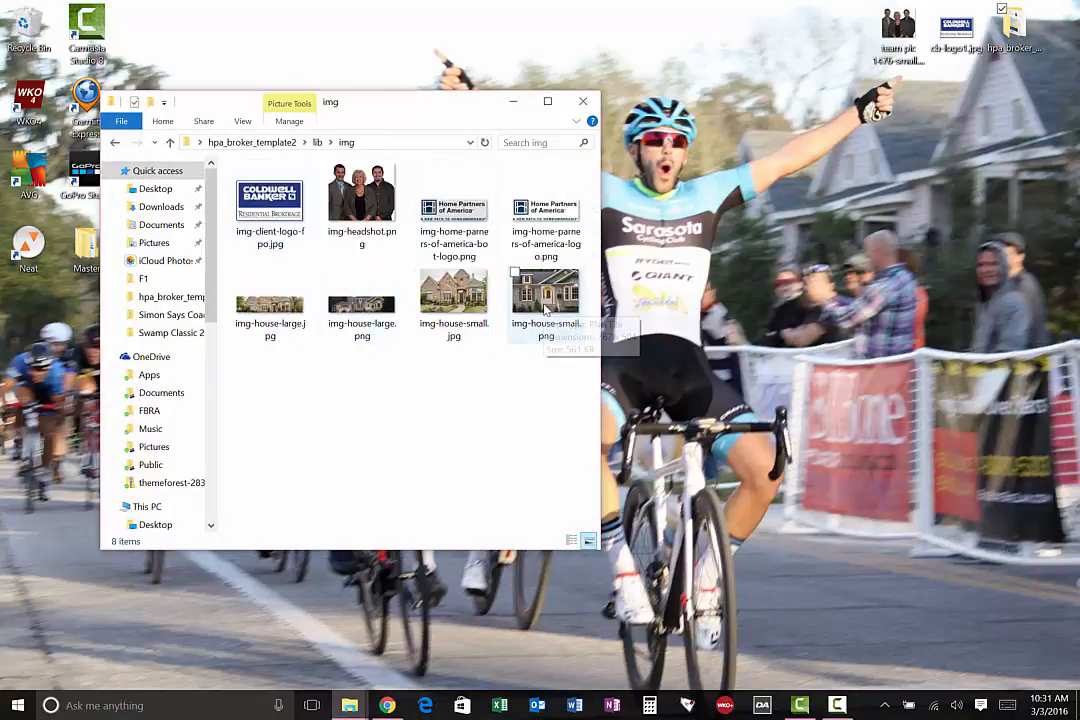
Open img-house-large.png in Paint and check its horizontal and vertical size in pixels without resizing it
right_click(350, 311)
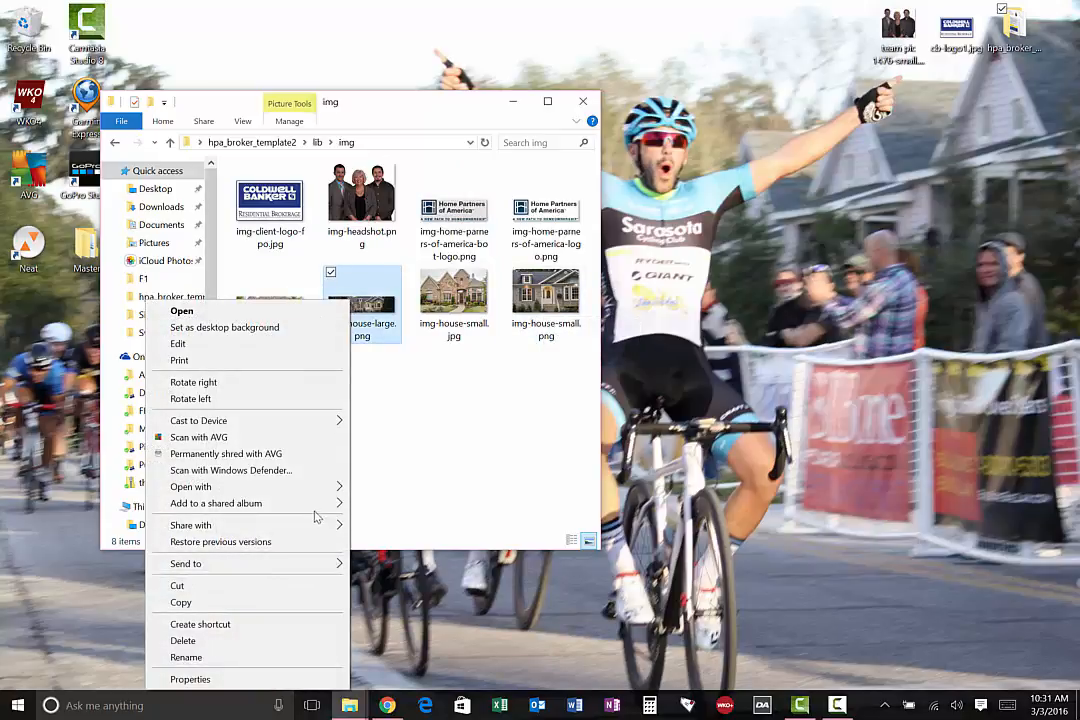
mouse_move(333, 490)
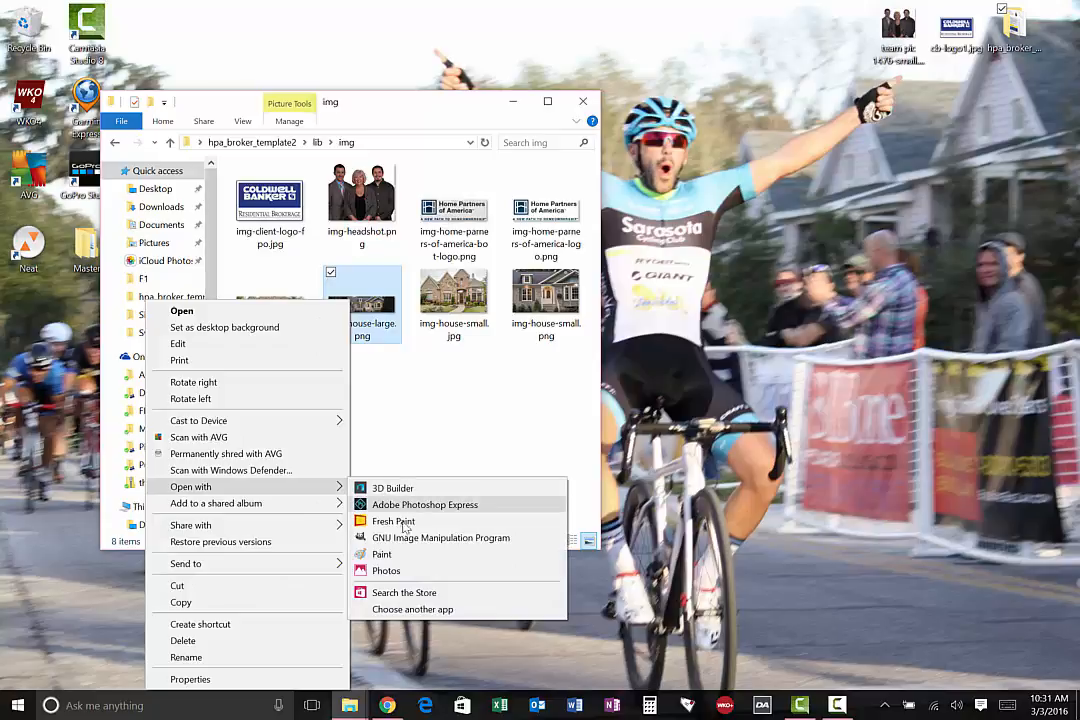
left_click(382, 554)
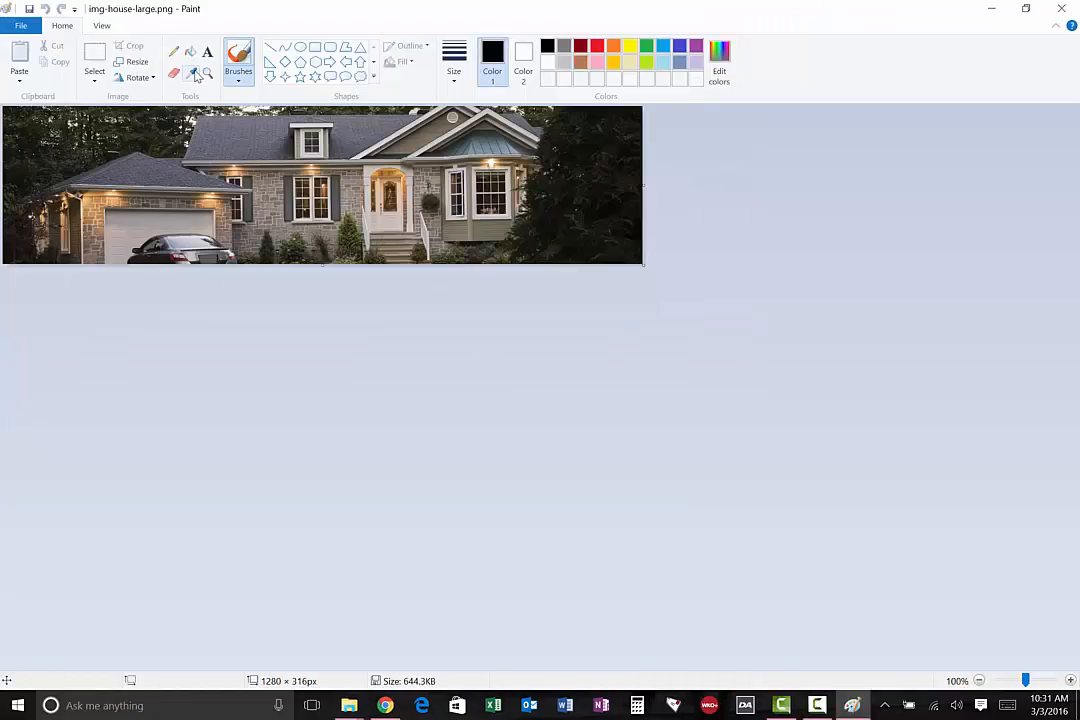
left_click(133, 62)
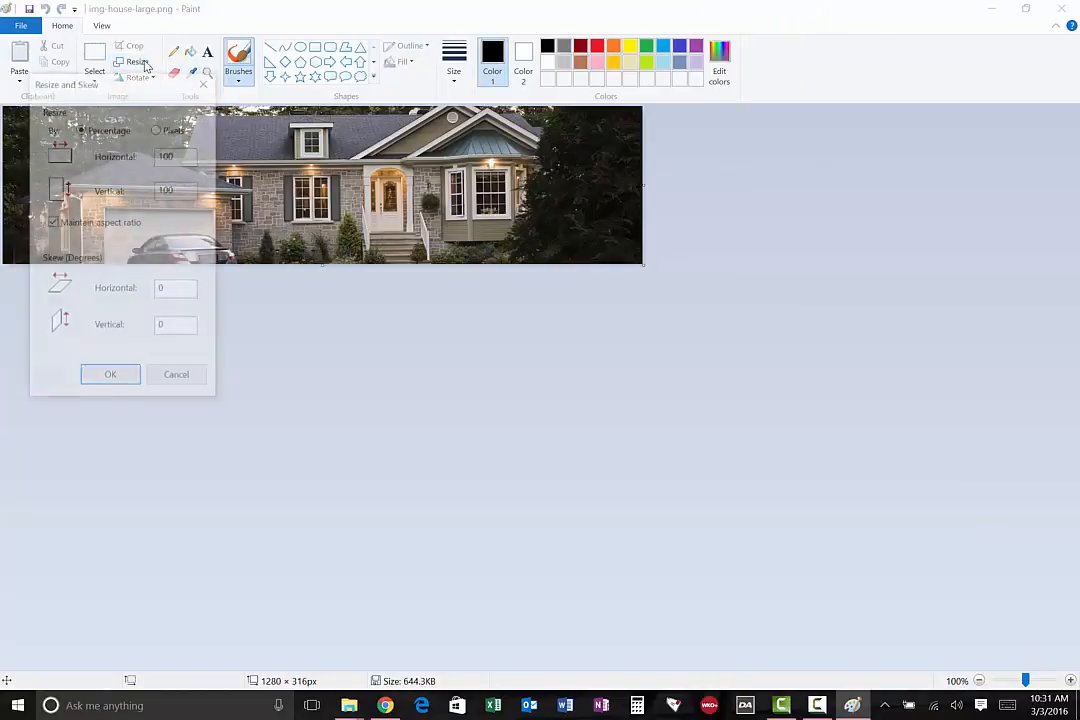
left_click(157, 128)
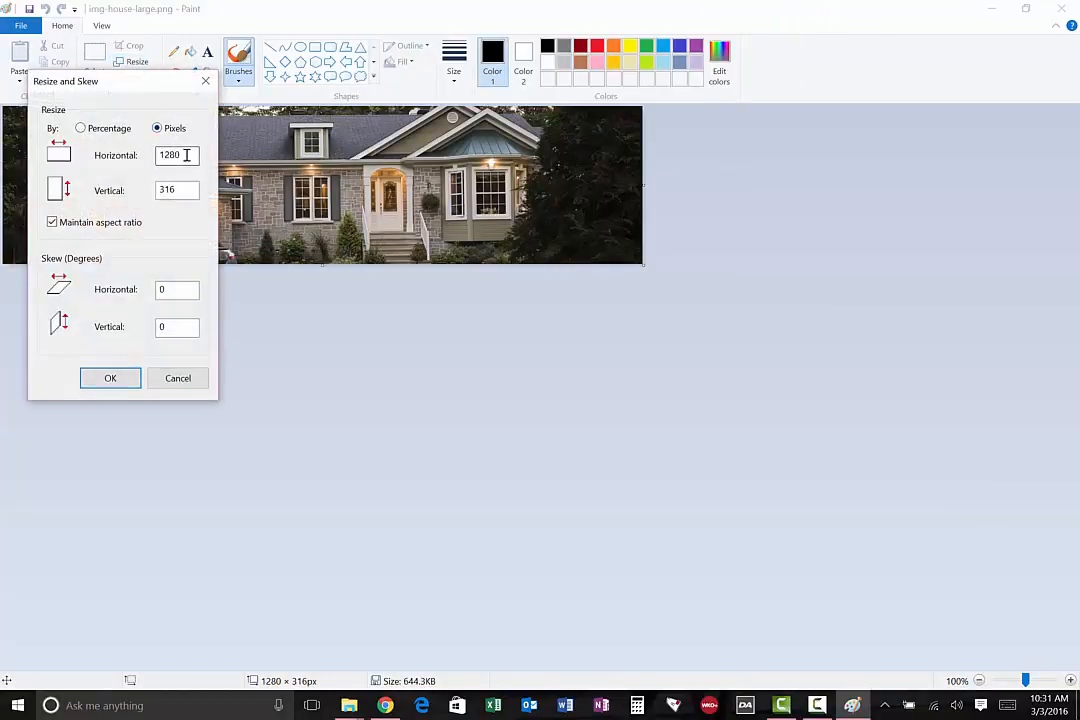
double_click(186, 155)
double_click(169, 191)
left_click(206, 82)
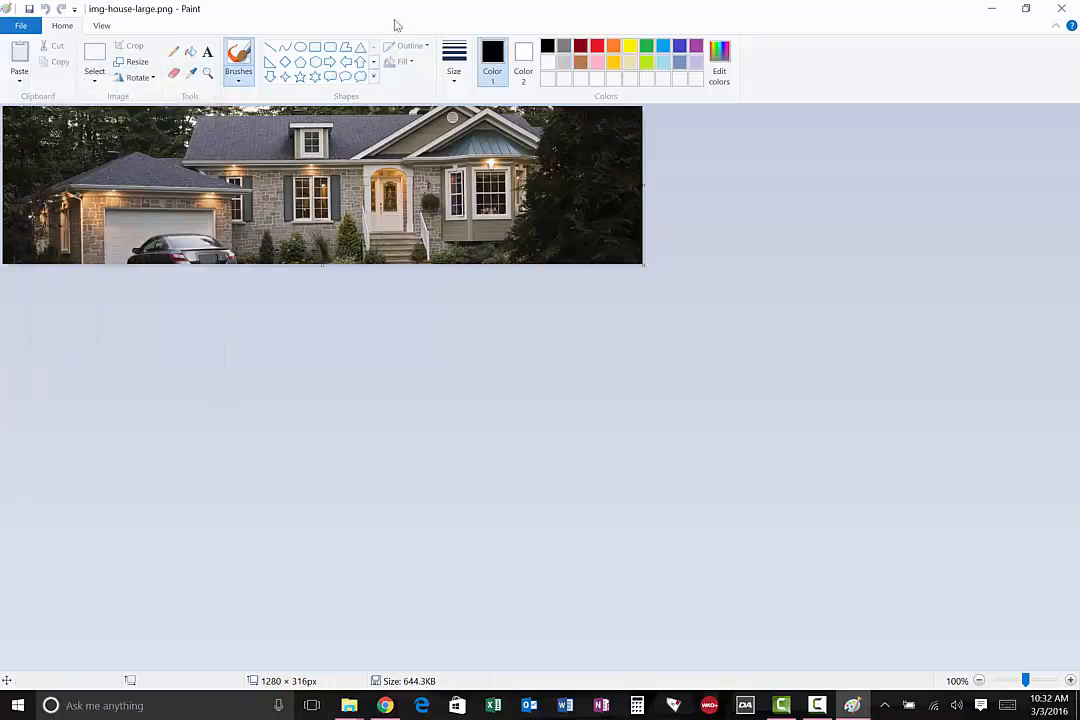
Close Paint and the img folder window, and switch to the cPanel File Manager page in Chrome
left_click(1059, 10)
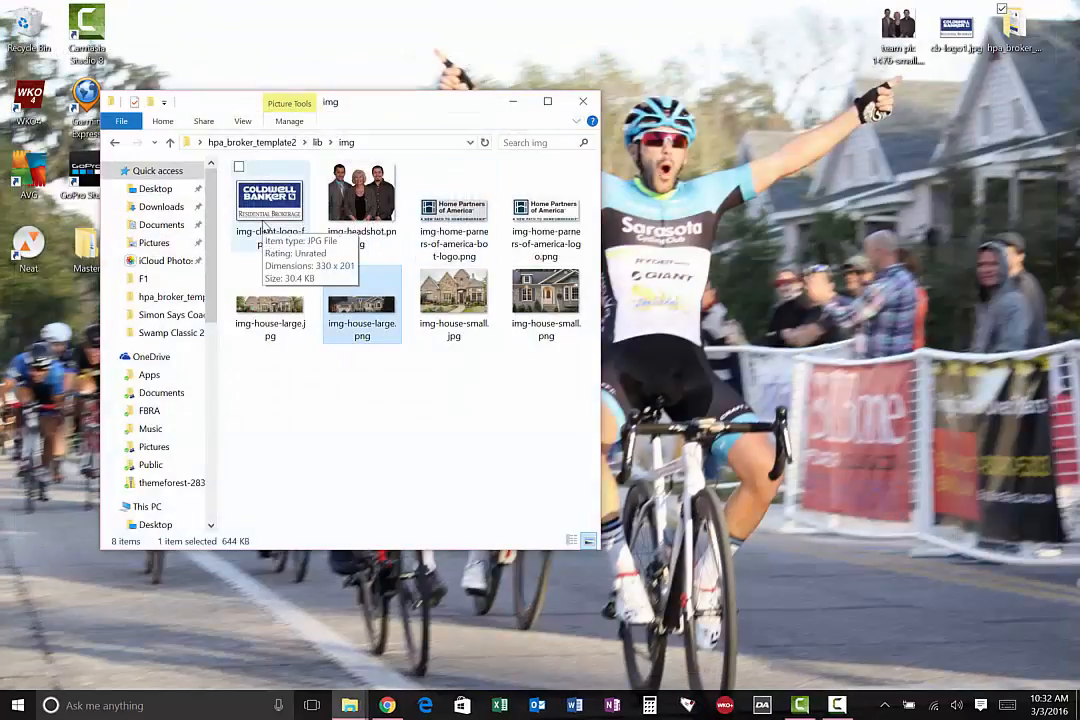
left_click(583, 102)
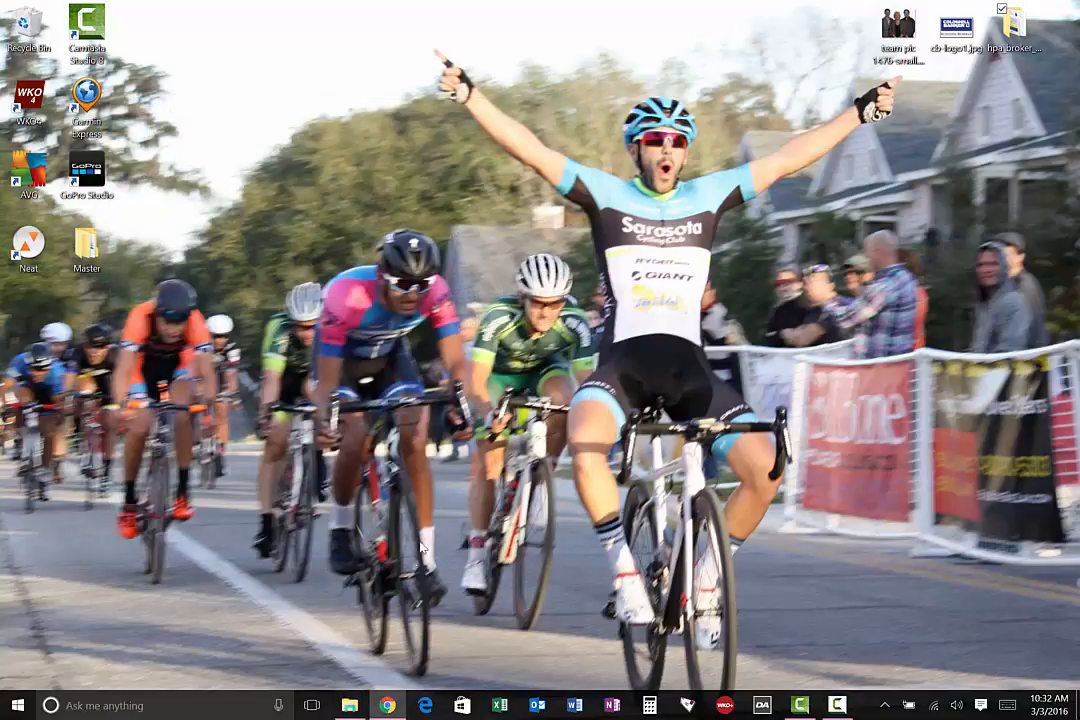
left_click(382, 709)
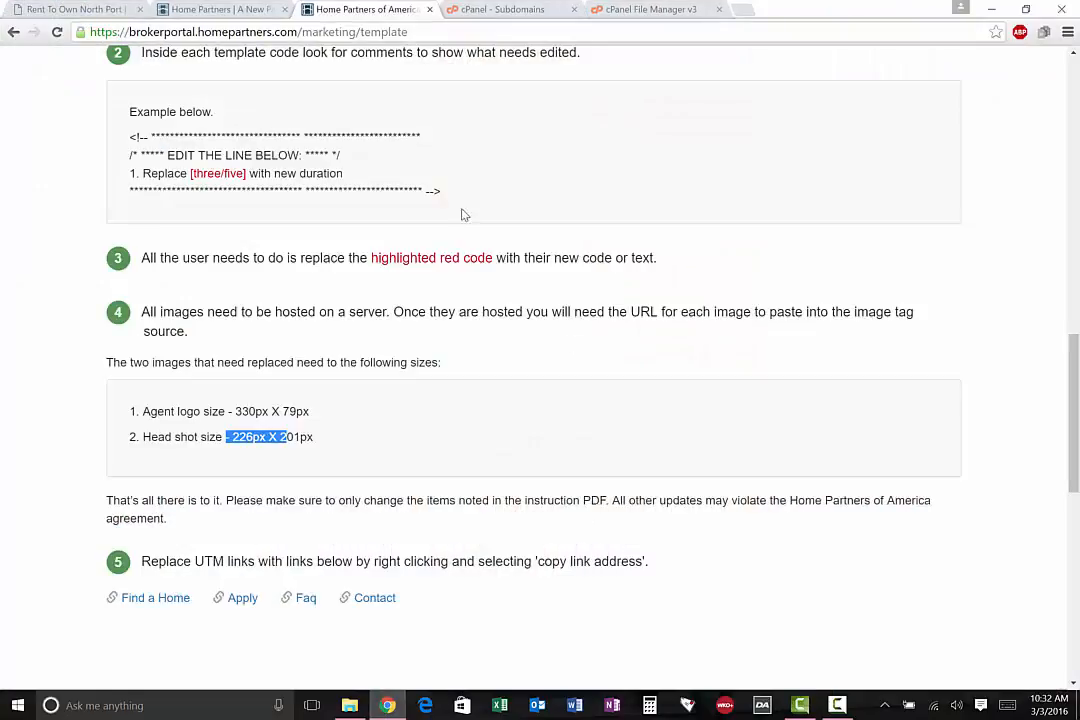
left_click(610, 9)
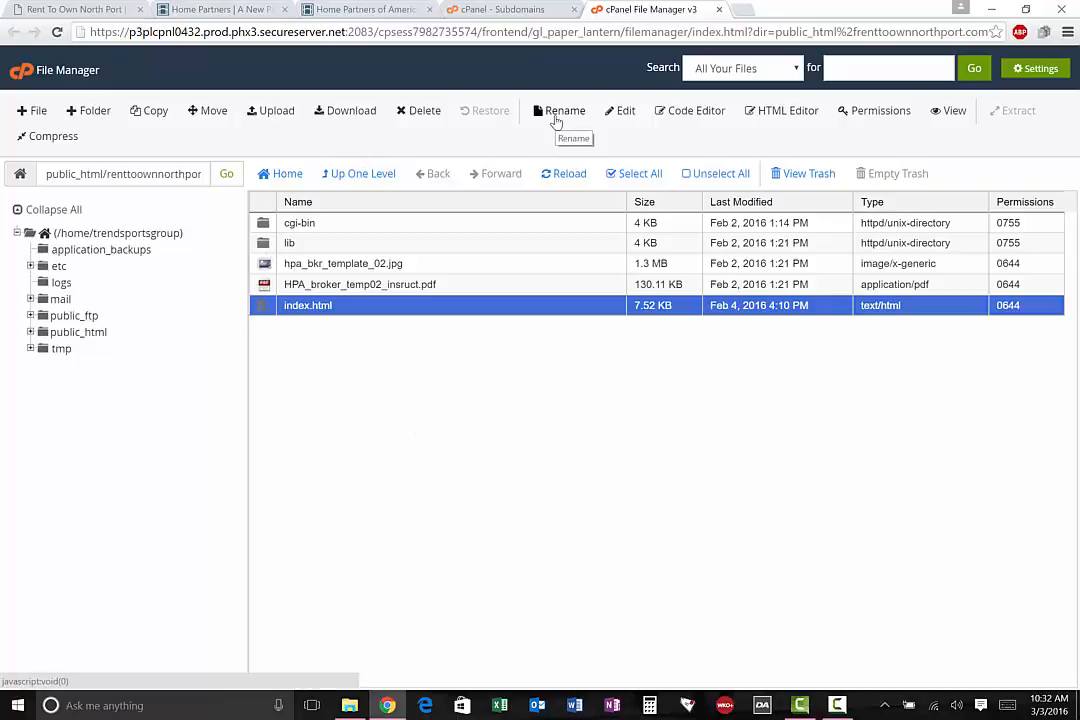
Upload template2.html from the desktop's hpa_broker_template2 folder to public_html/renttoownnorthport.com and reload the file listing
left_click(273, 112)
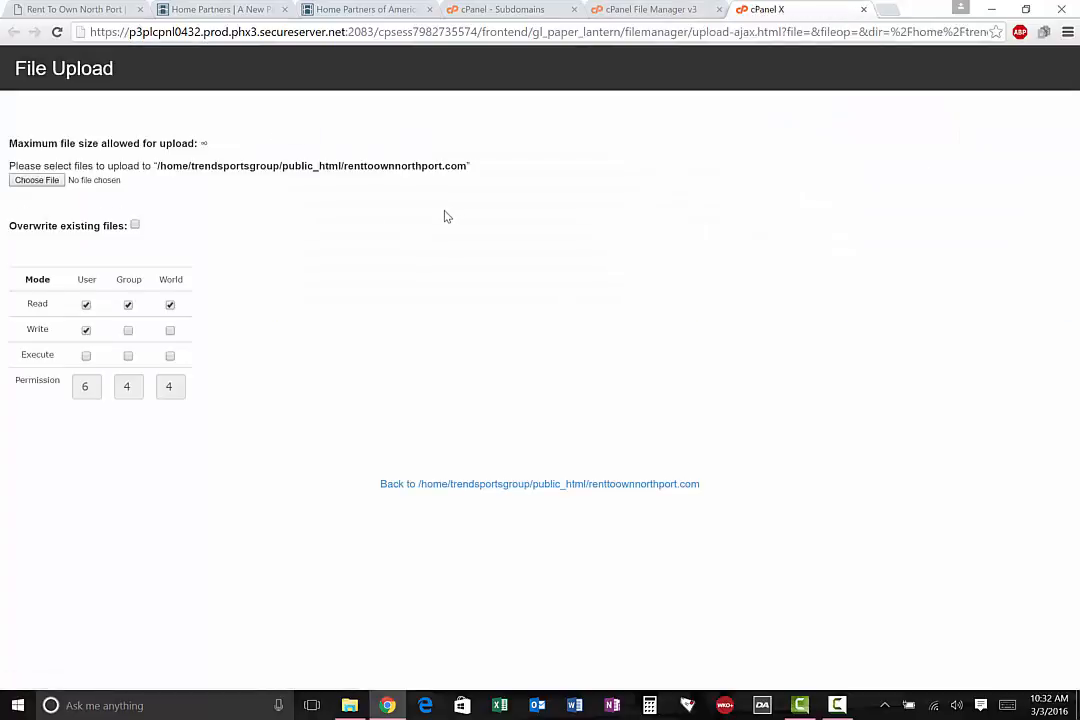
left_click(38, 180)
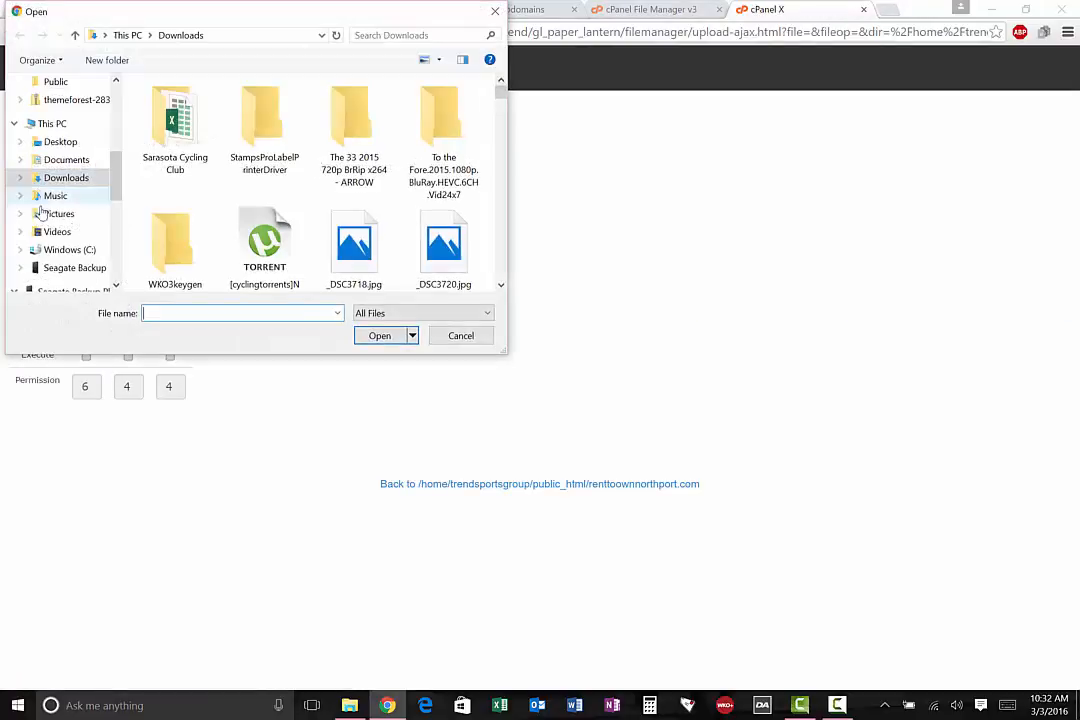
left_click(60, 142)
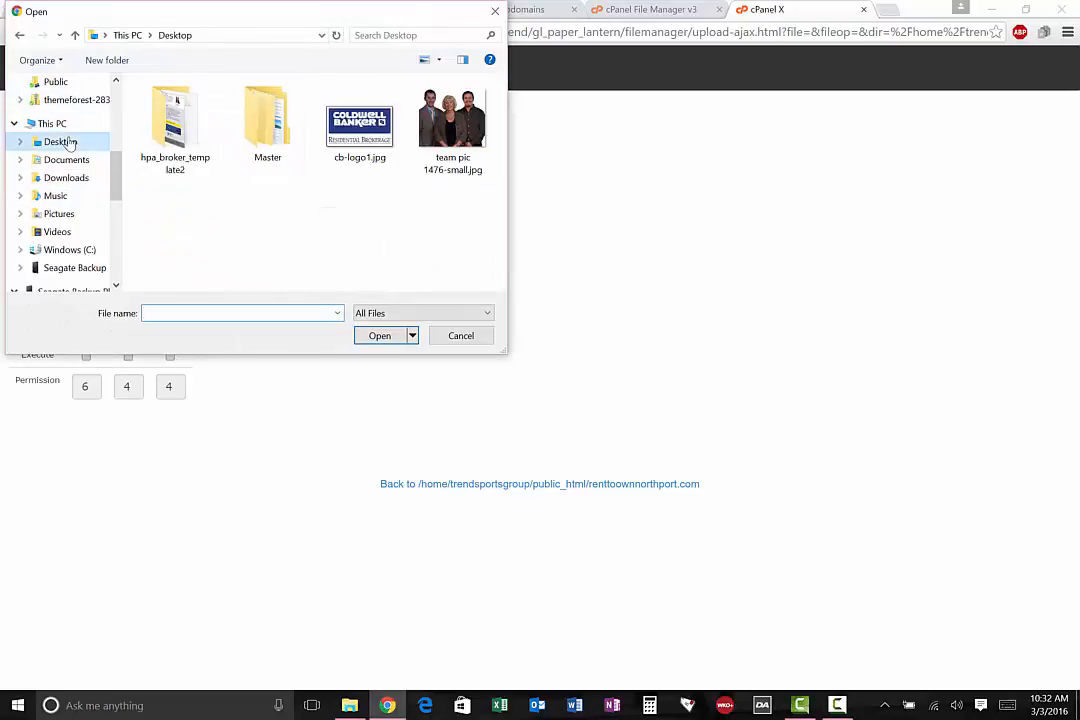
left_click(193, 119)
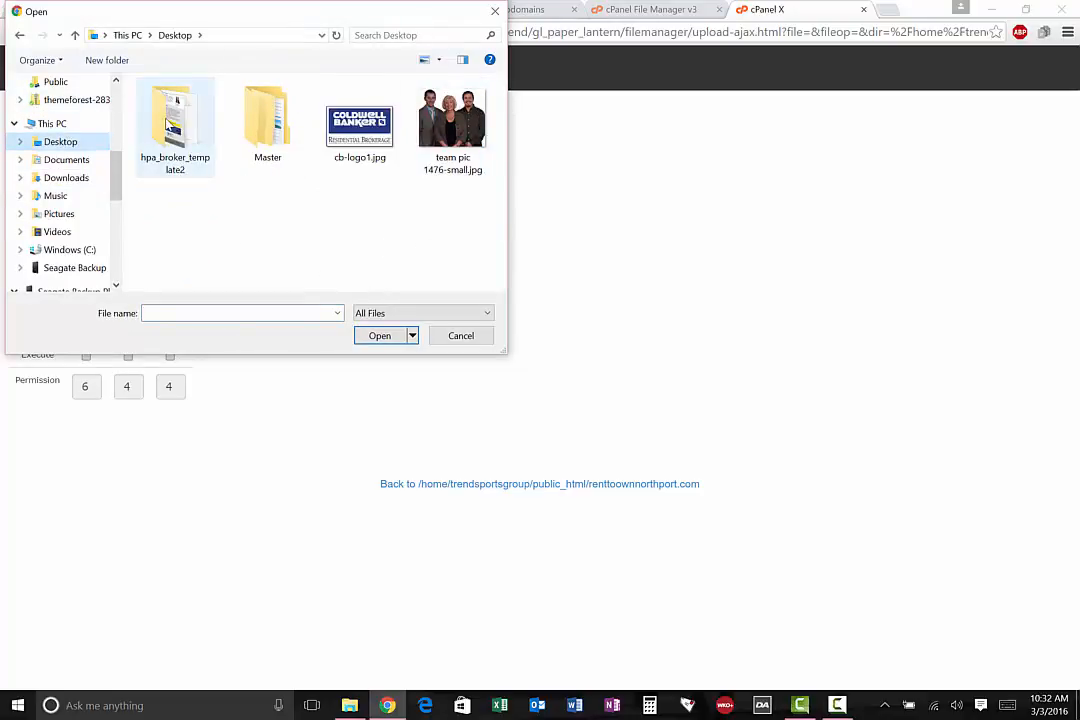
double_click(193, 119)
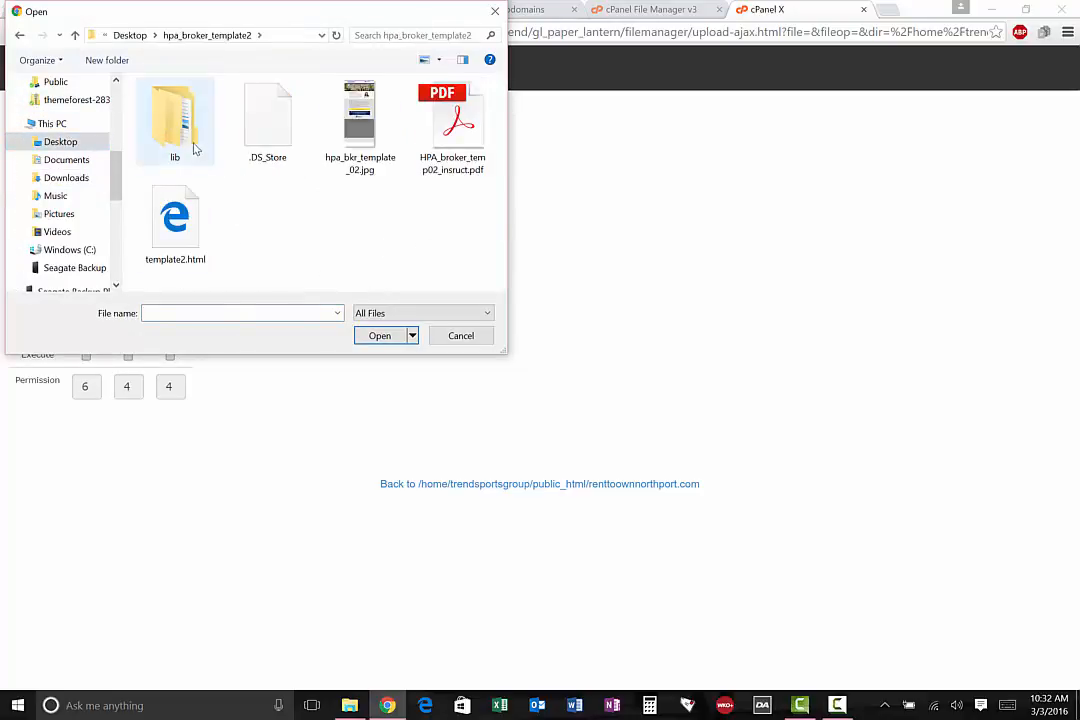
left_click(174, 220)
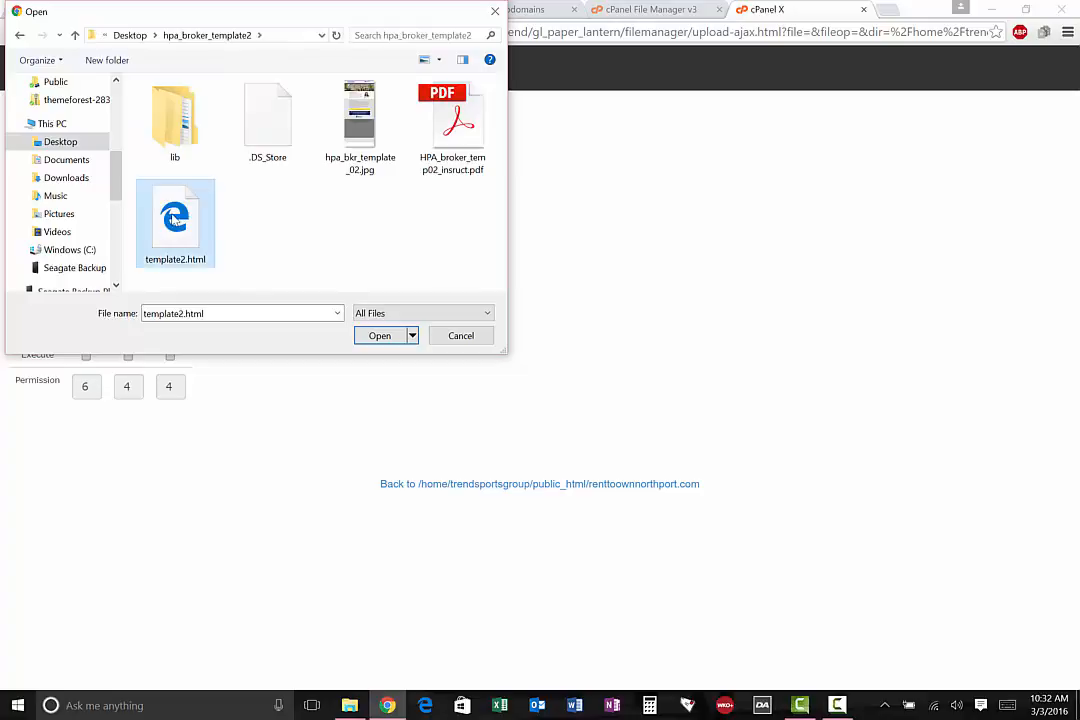
left_click(377, 337)
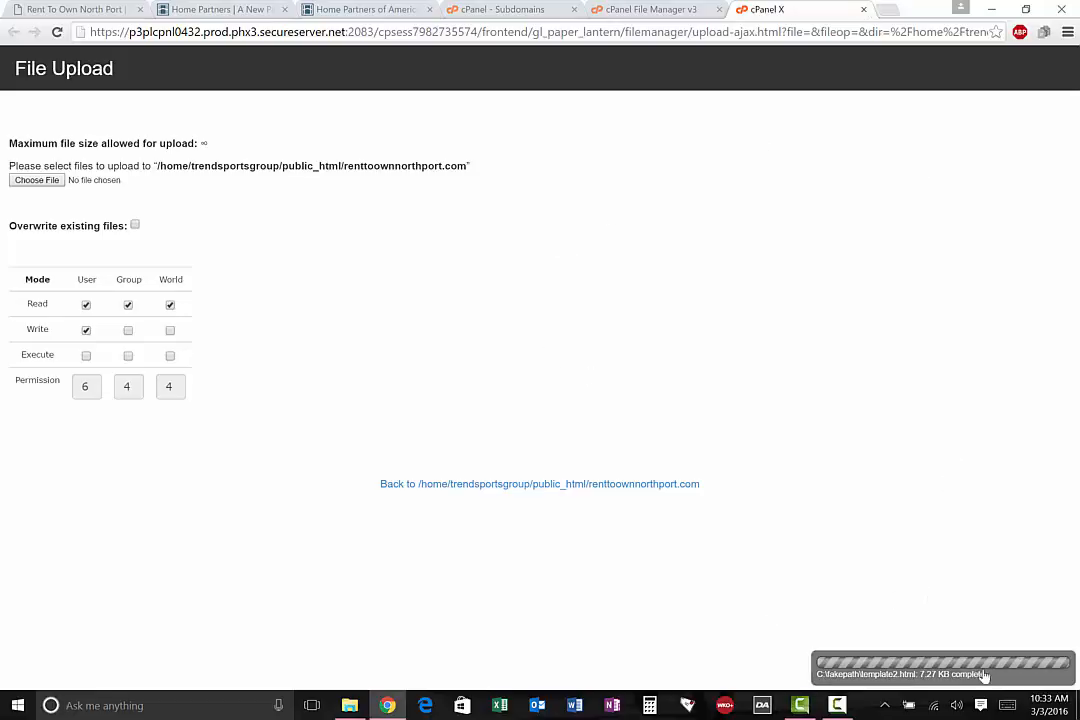
left_click(863, 10)
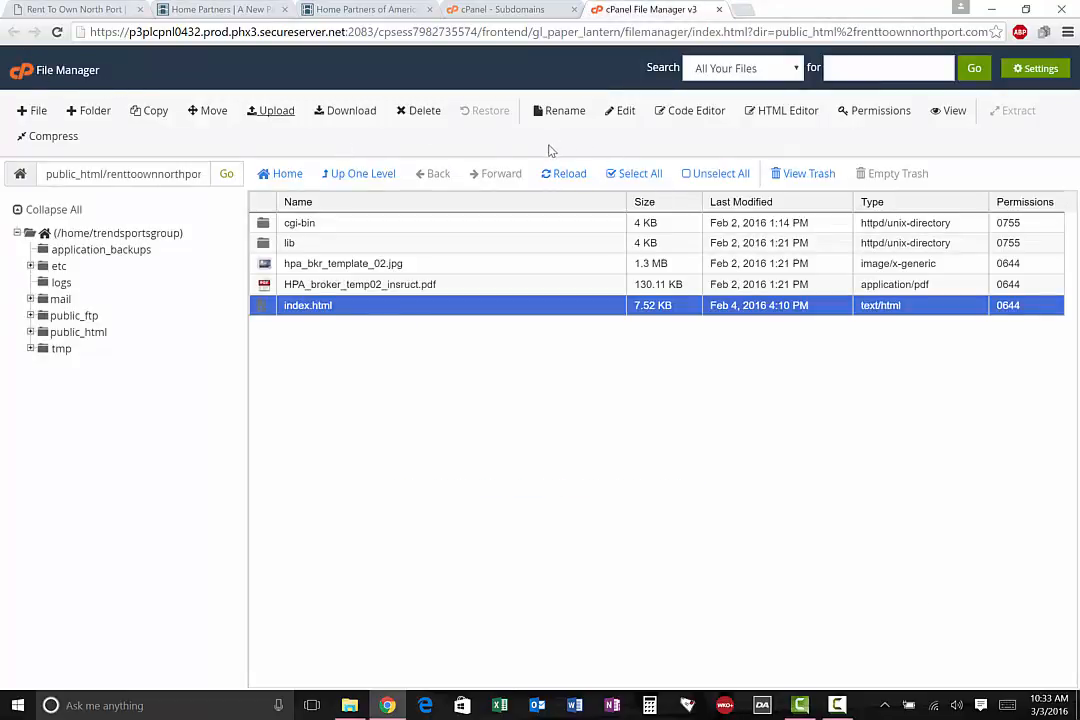
left_click(57, 32)
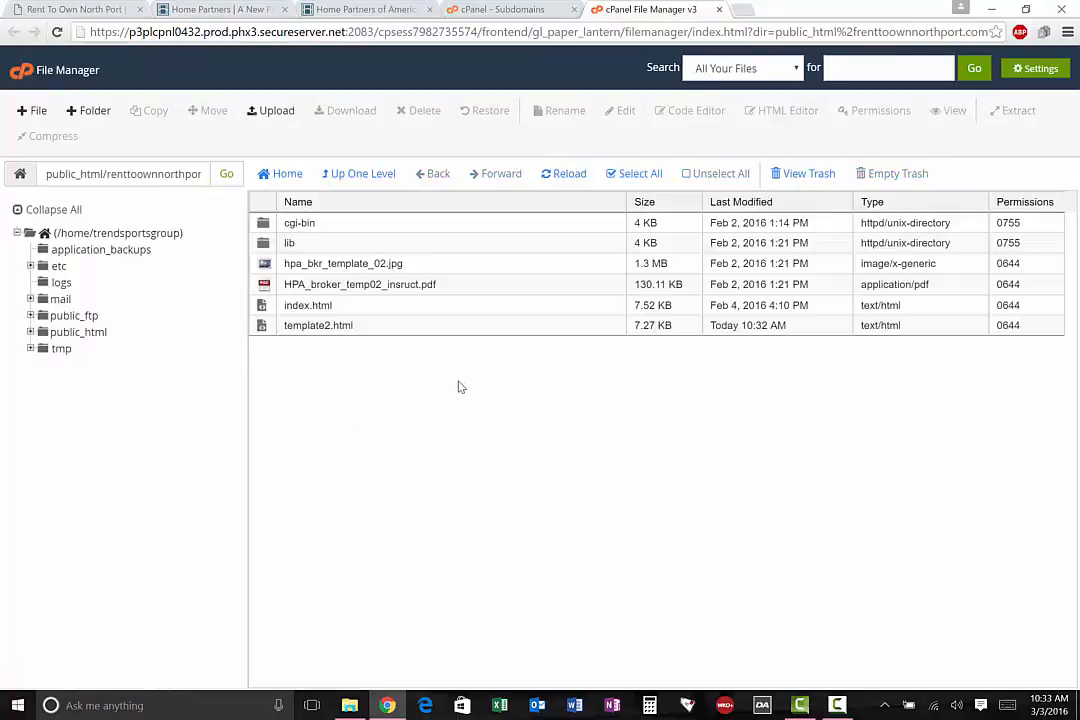
right_click(305, 326)
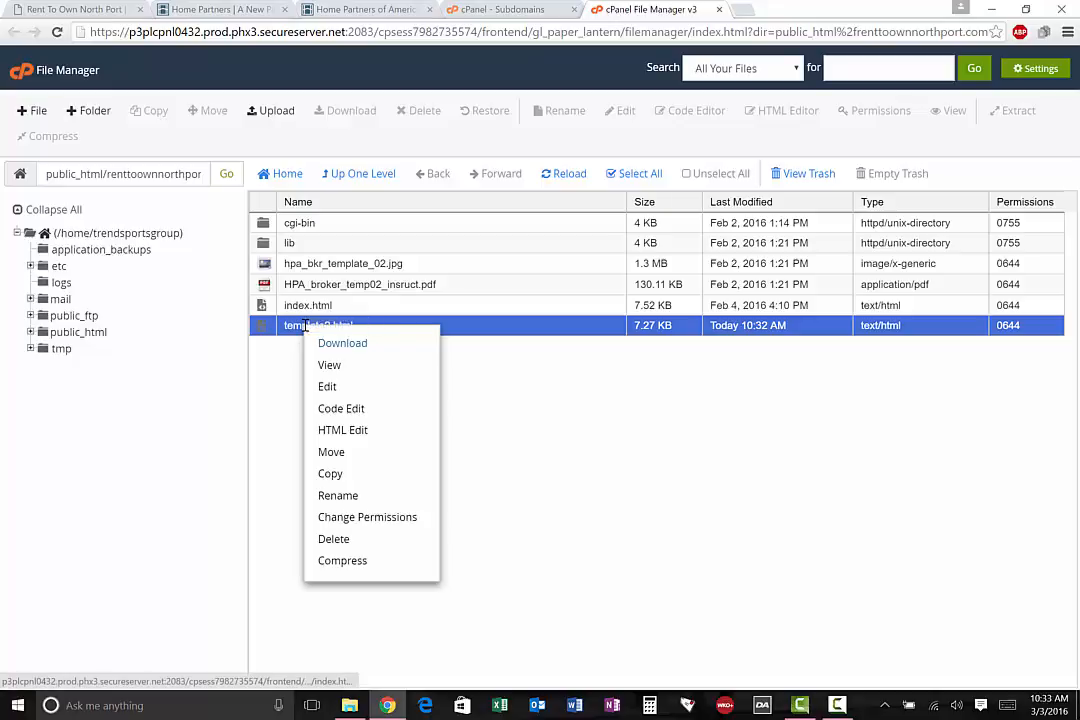
left_click(350, 495)
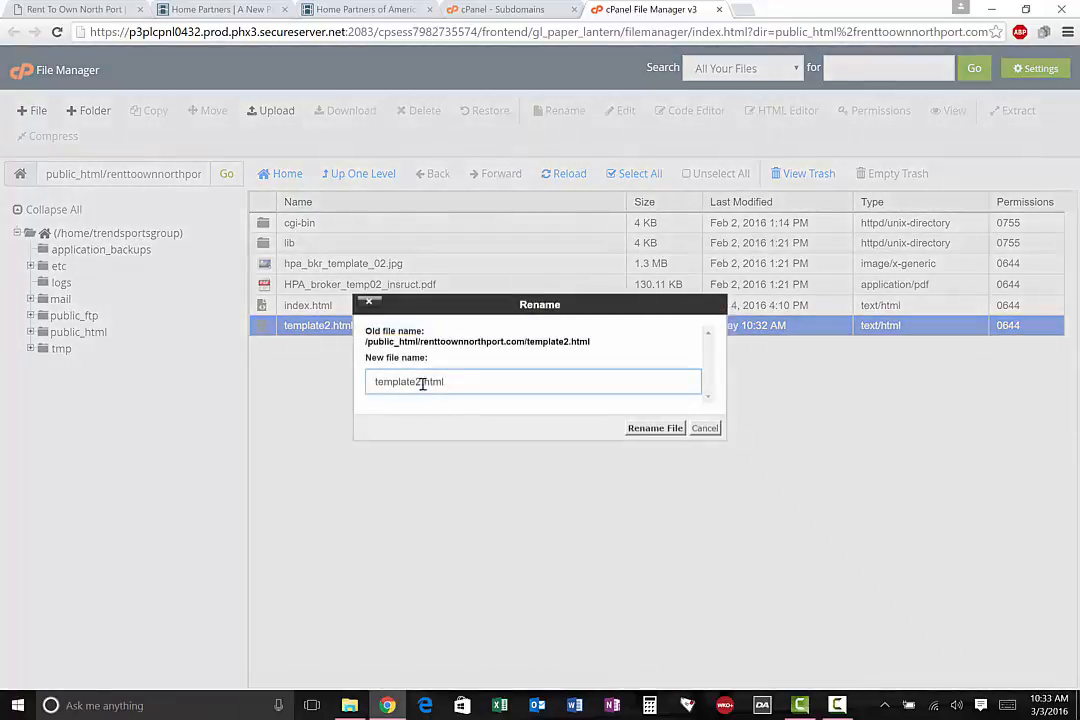
left_click_drag(422, 383, 347, 383)
type("index")
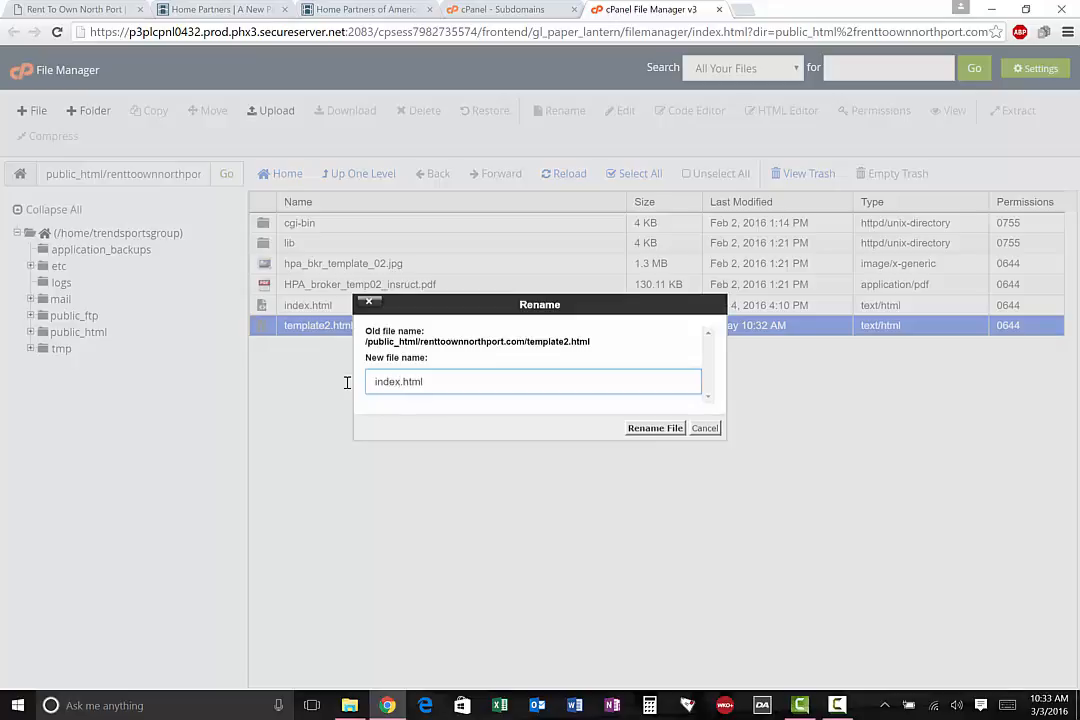
left_click(704, 430)
left_click(320, 327)
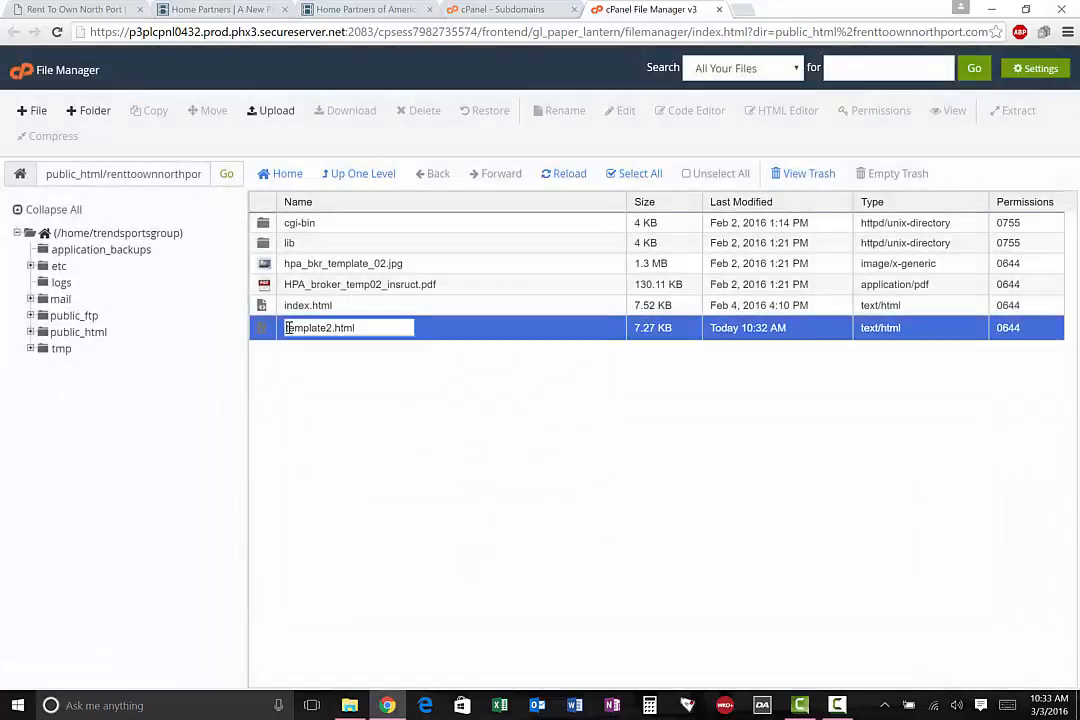
left_click(277, 394)
left_click(263, 327)
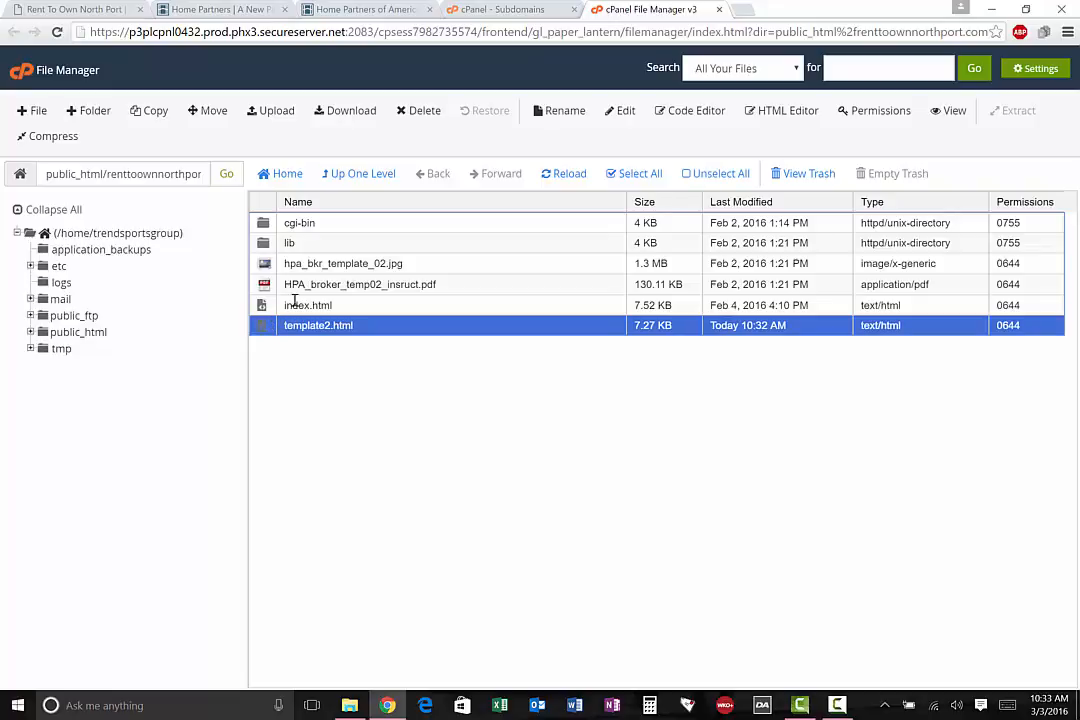
Switch to File Explorer and open HPA_broker_temp02_insruct.pdf from the hpa_broker_template2 folder
left_click(420, 285)
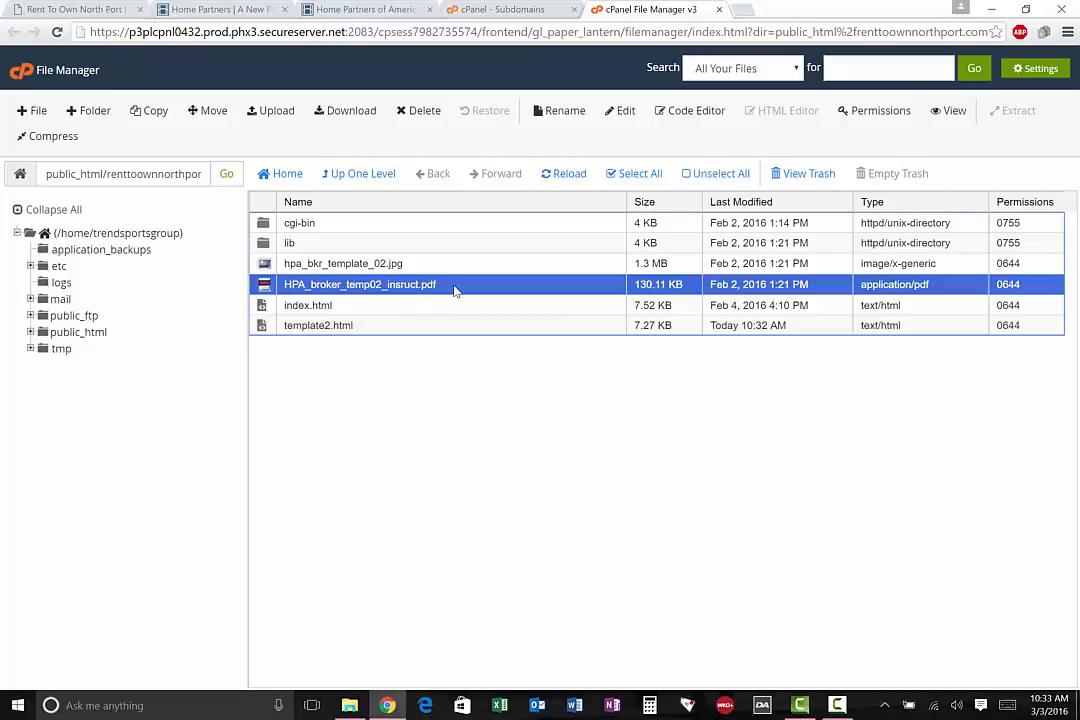
left_click(349, 705)
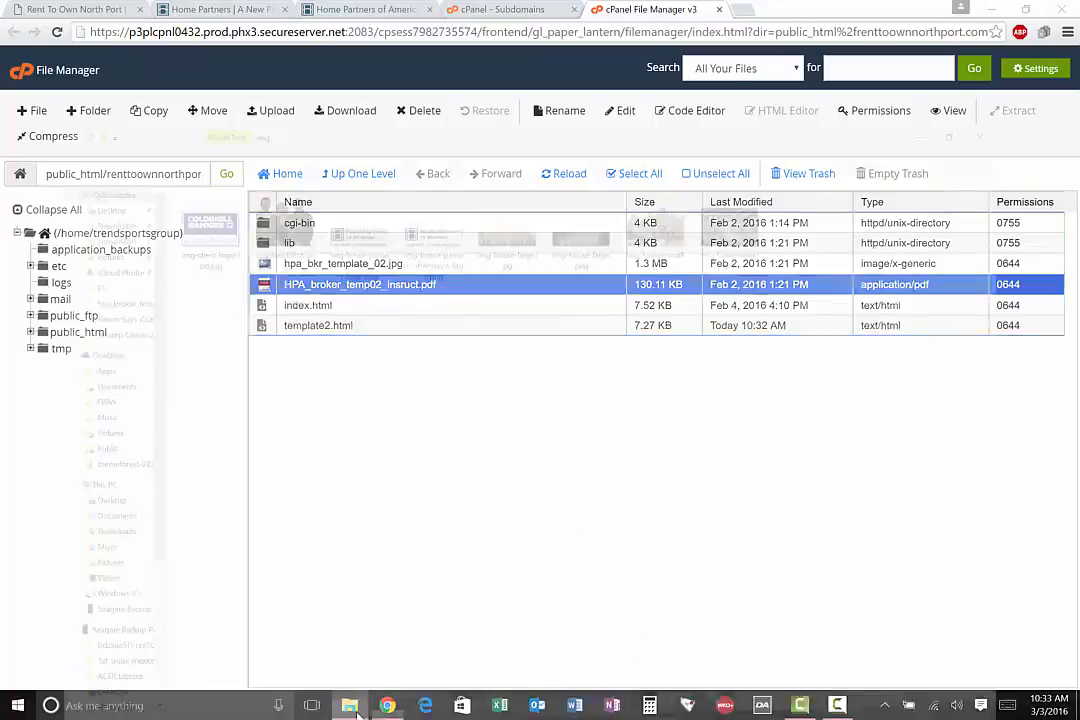
left_click(14, 47)
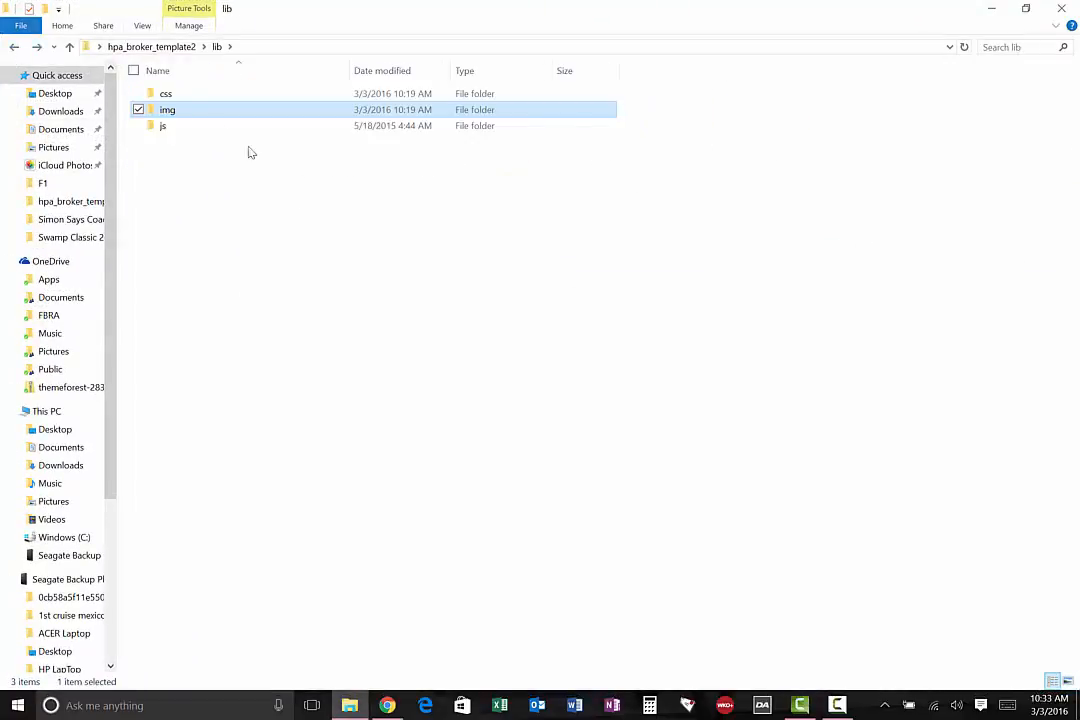
left_click(14, 47)
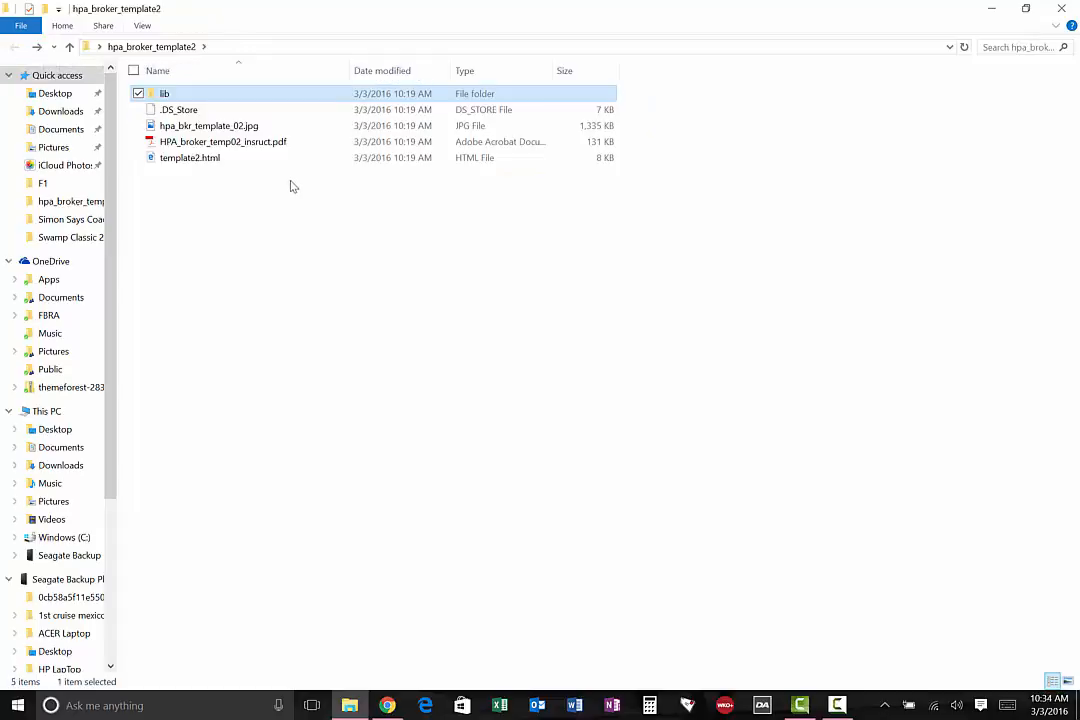
double_click(222, 143)
Read the PDF's template editing instructions, examine the red [three/five] placeholder in the comment example, and minimize the document
scroll(567, 352, "down", 5)
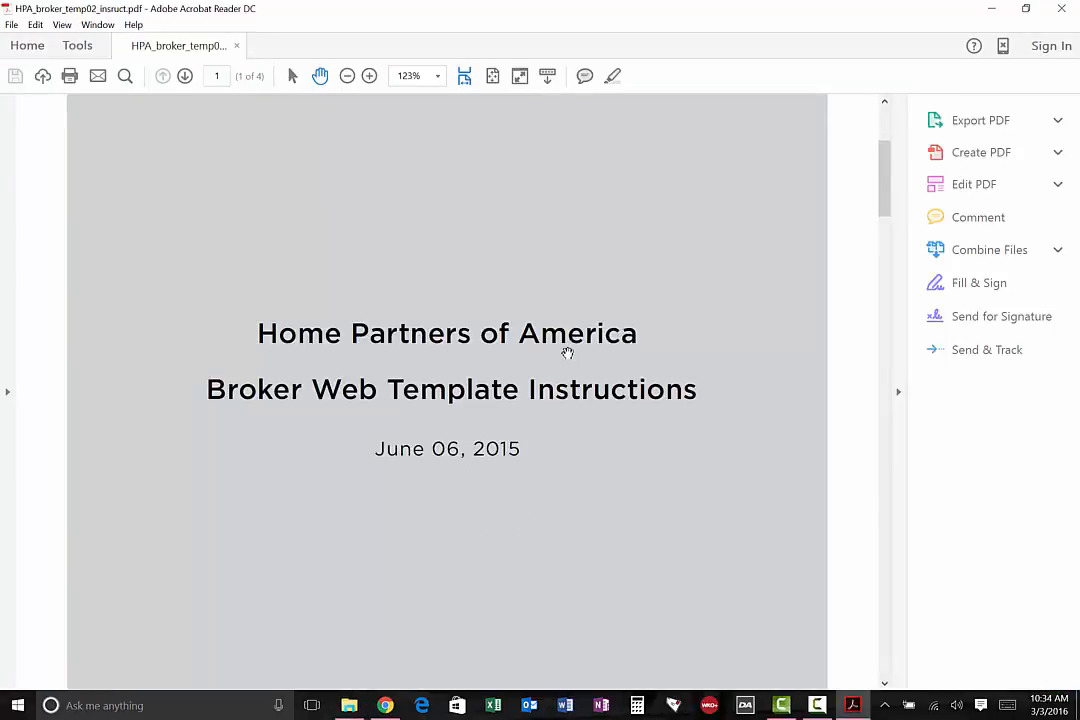
scroll(565, 355, "down", 10)
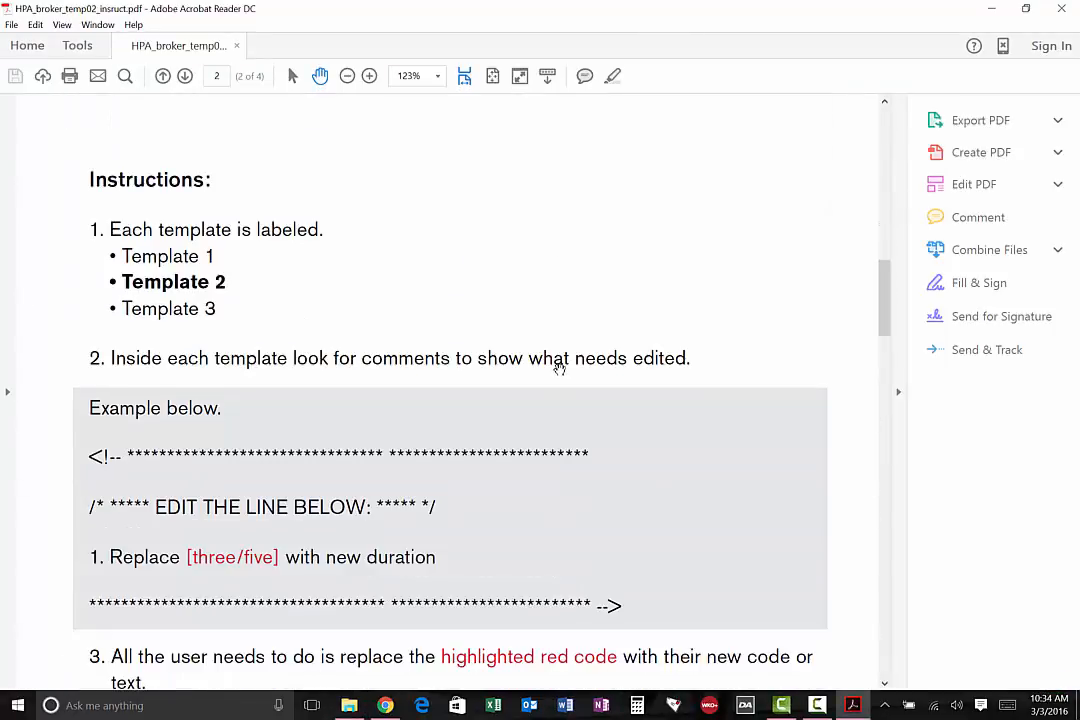
scroll(558, 370, "down", 1)
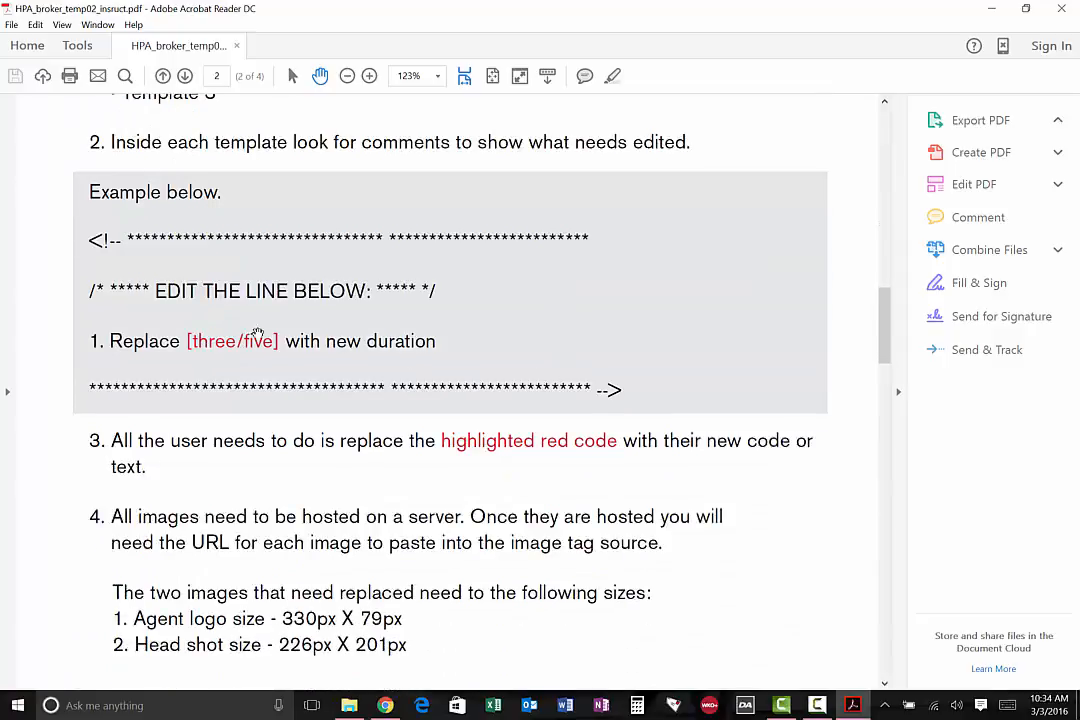
scroll(240, 300, "up", 1)
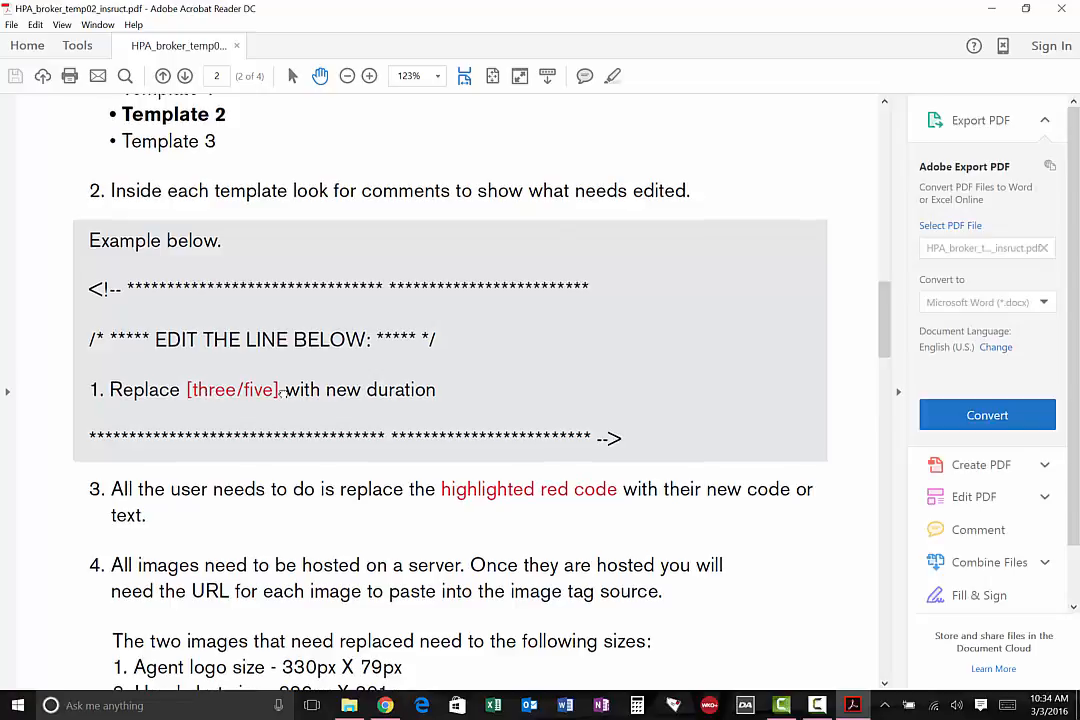
left_click_drag(214, 393, 312, 393)
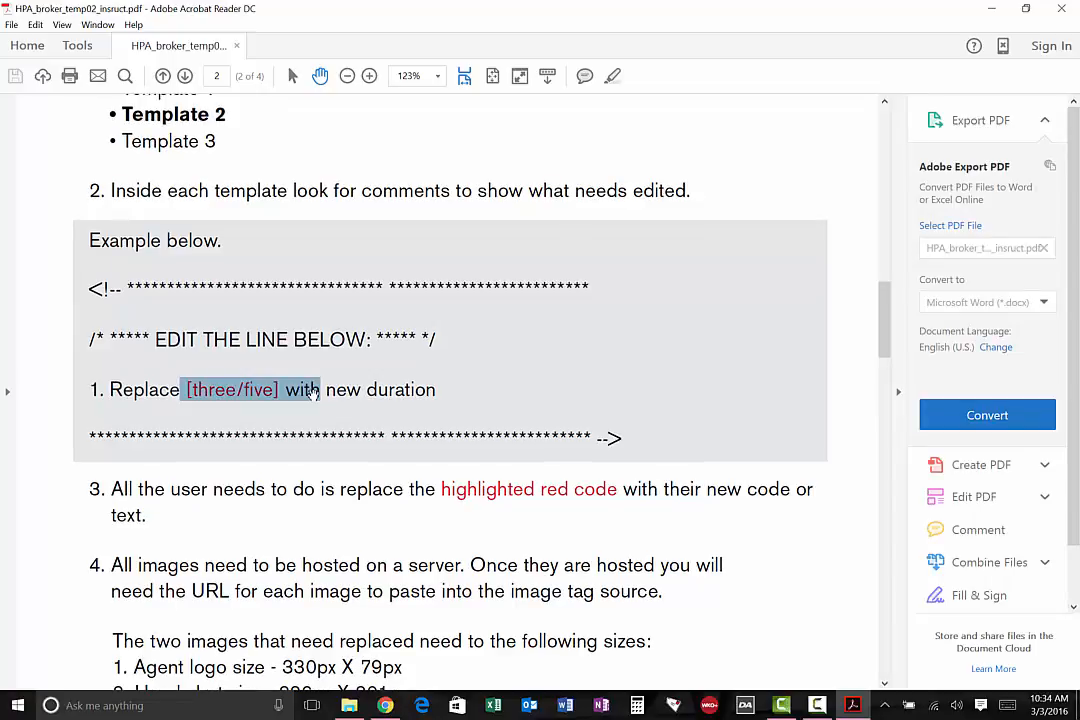
left_click(419, 396)
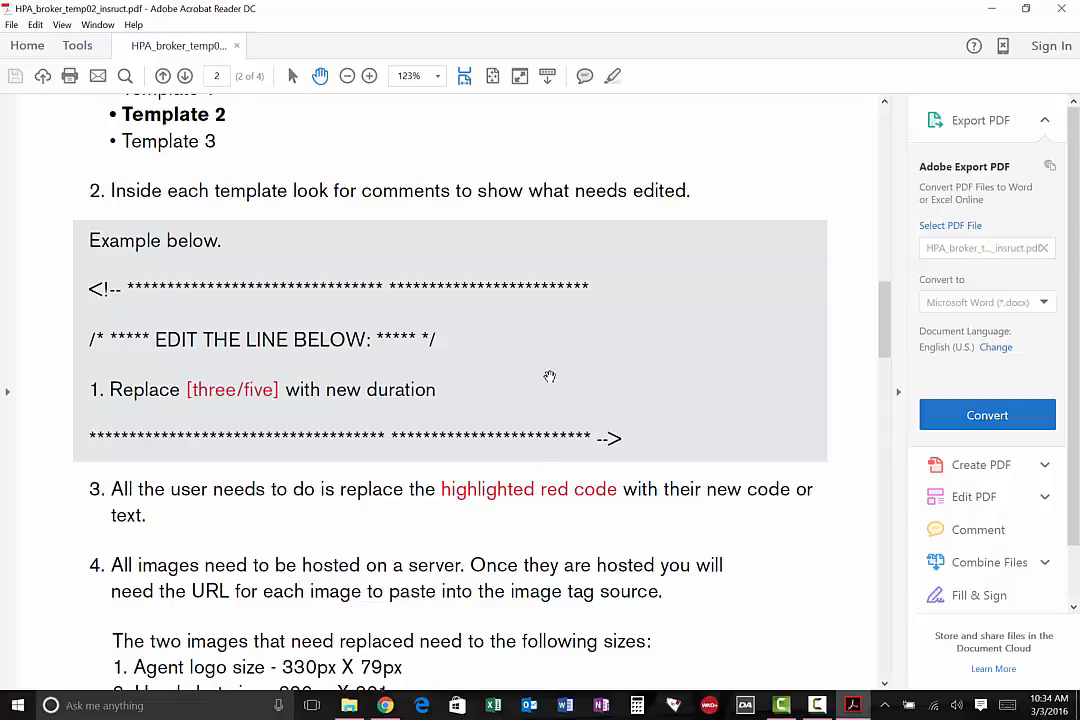
scroll(549, 376, "up", 3)
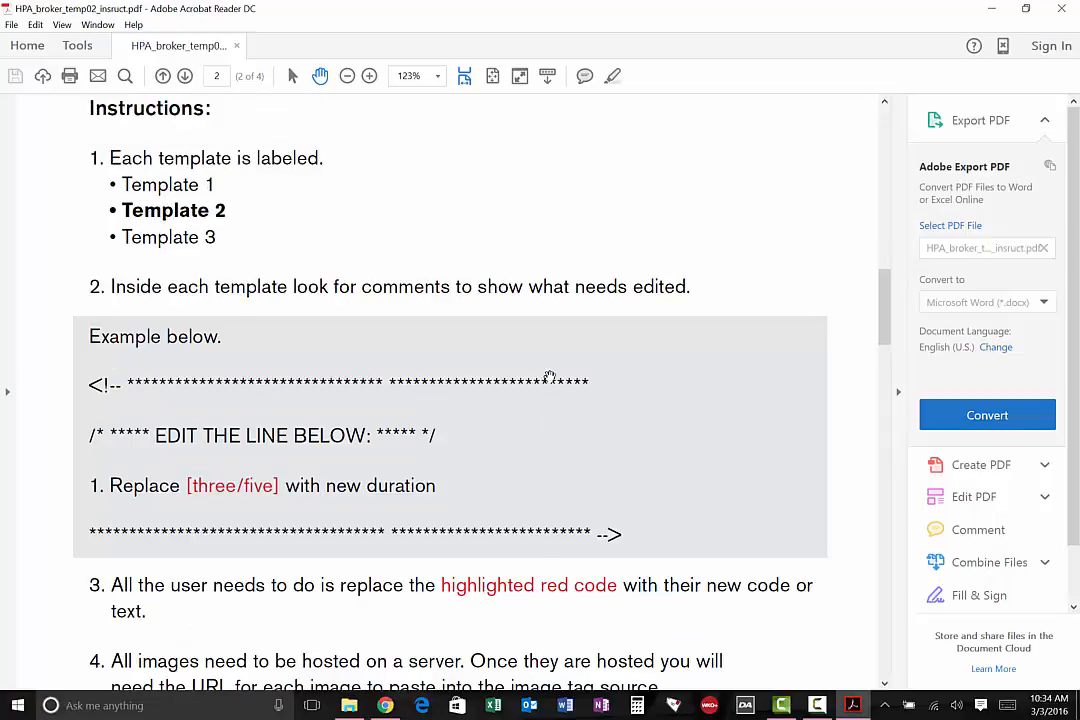
scroll(549, 376, "down", 1)
left_click_drag(190, 487, 281, 485)
mouse_move(186, 486)
left_mouse_down()
mouse_move(285, 493)
mouse_move(188, 494)
left_mouse_up()
left_click(276, 485)
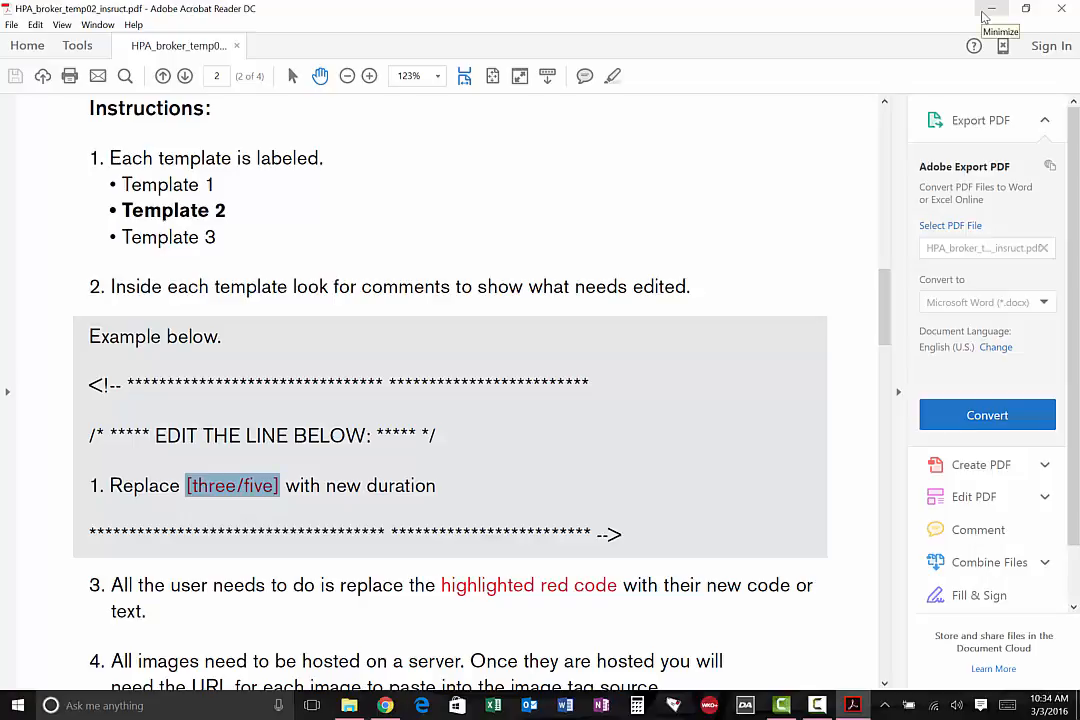
left_click(984, 12)
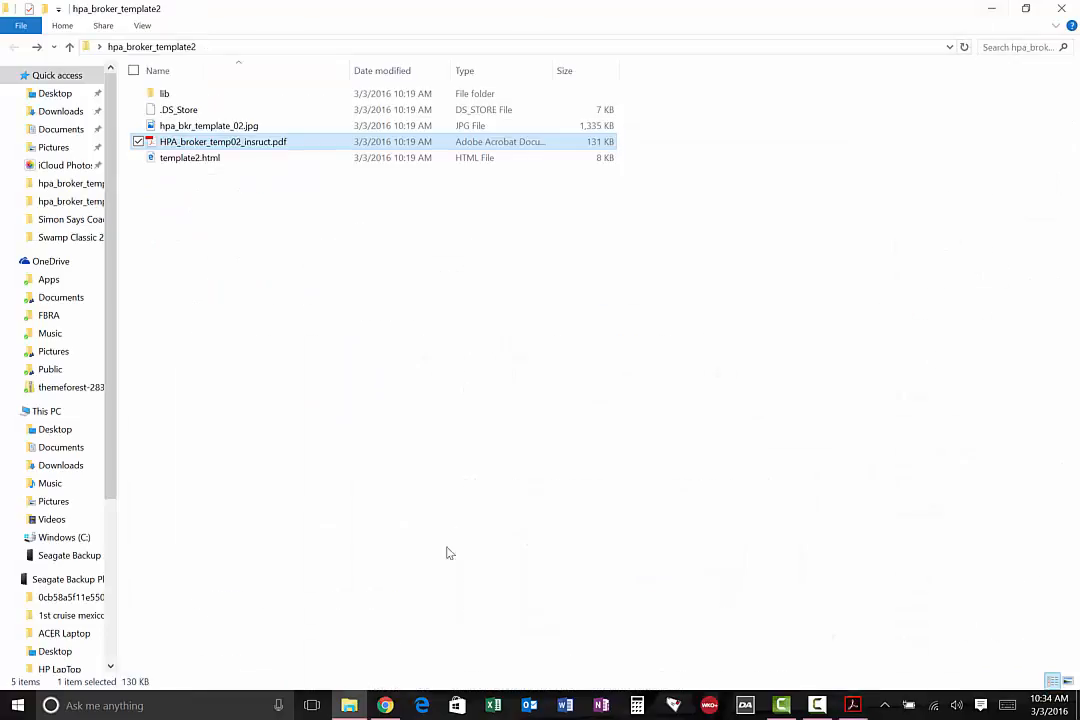
Switch to Chrome and open index.html from the renttoownnorthport.com folder in the HTML Editor
left_click(386, 705)
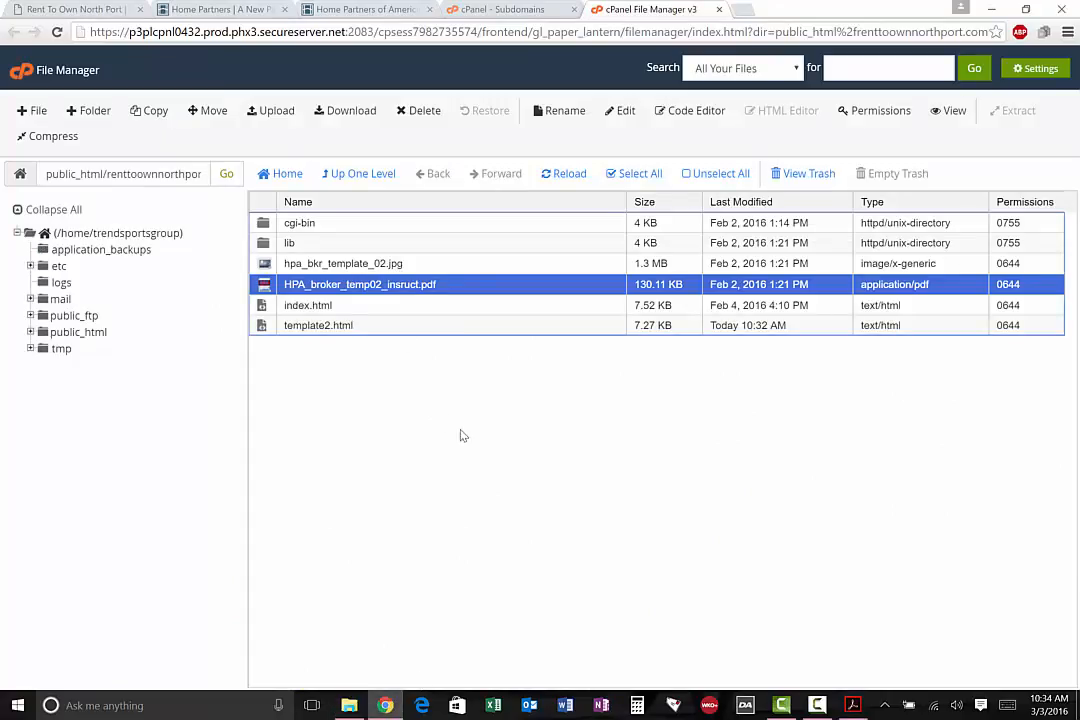
left_click(291, 307)
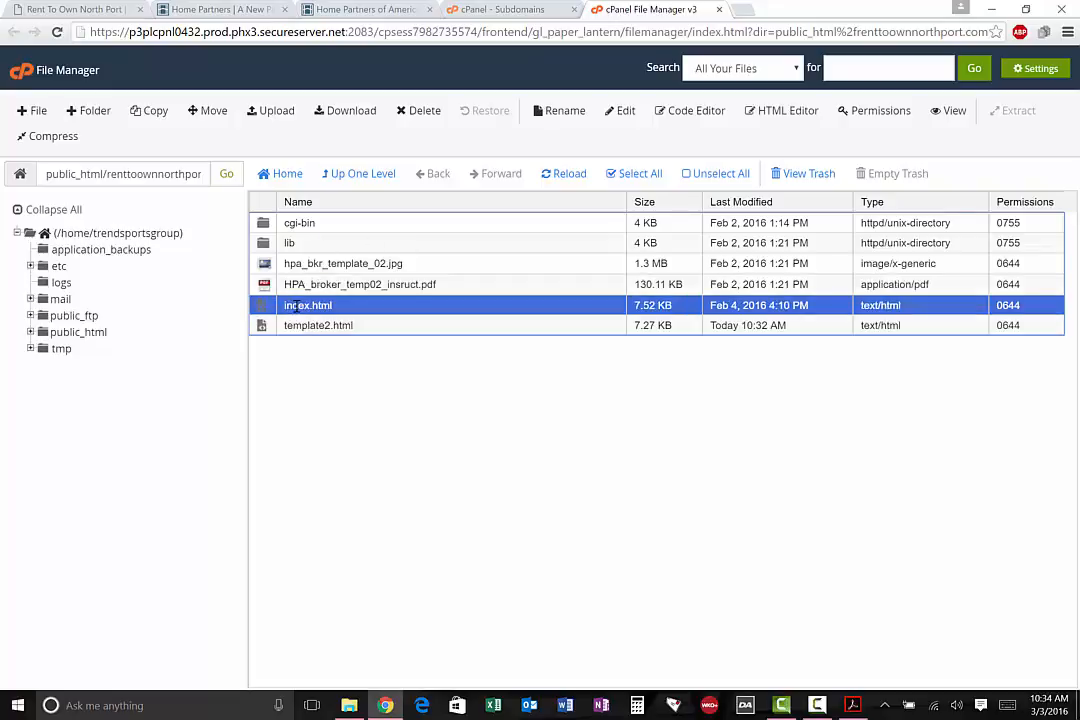
right_click(296, 307)
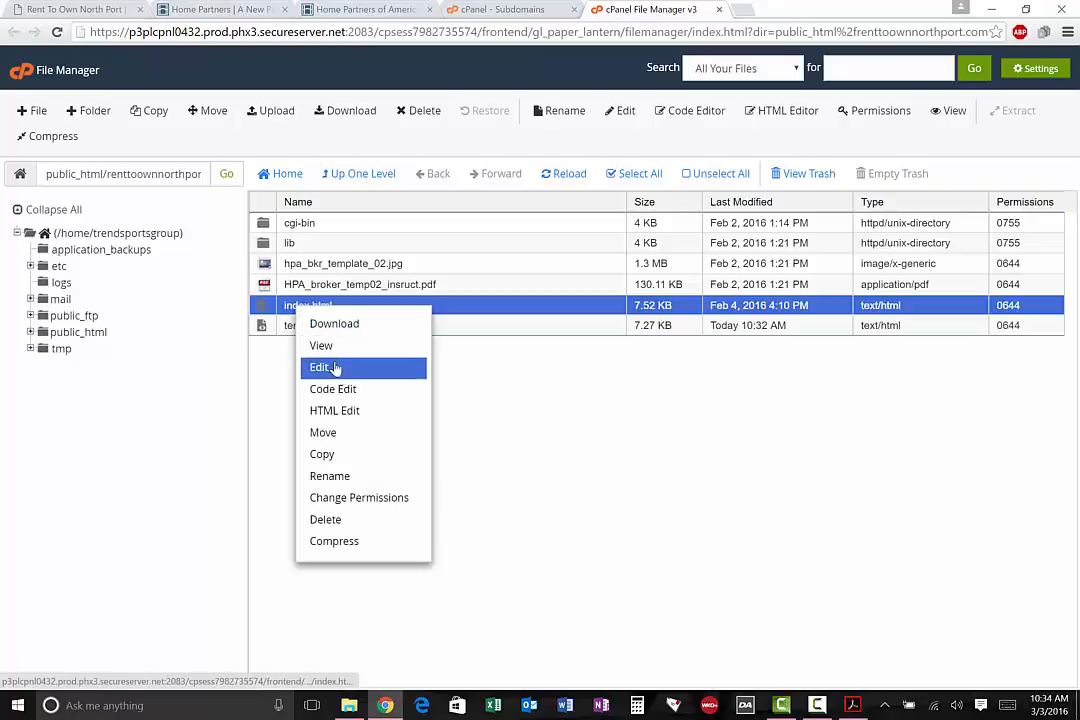
left_click(359, 413)
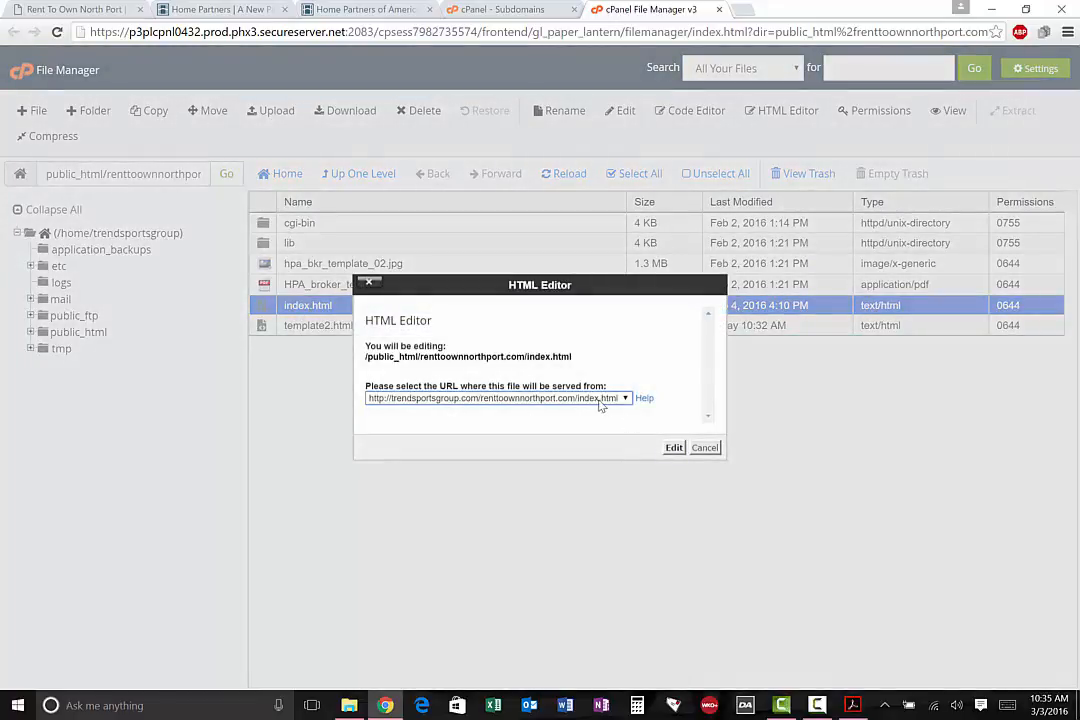
left_click(674, 447)
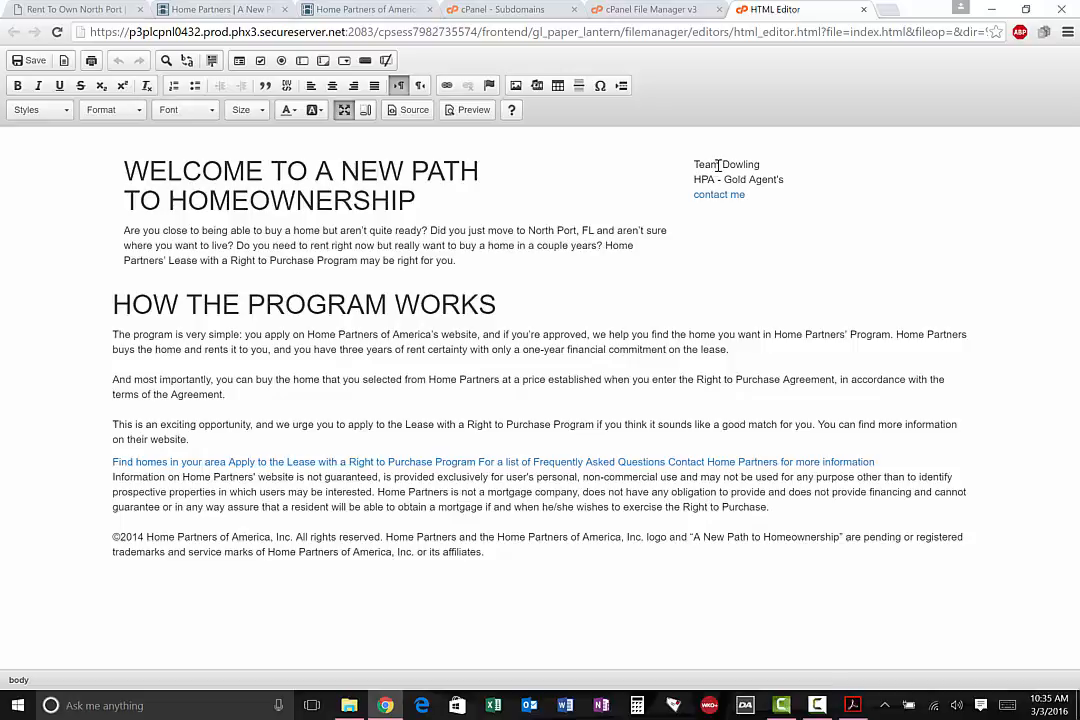
Open the "contact me" link's properties below the agent details and check its target, advanced and link info settings
triple_click(779, 166)
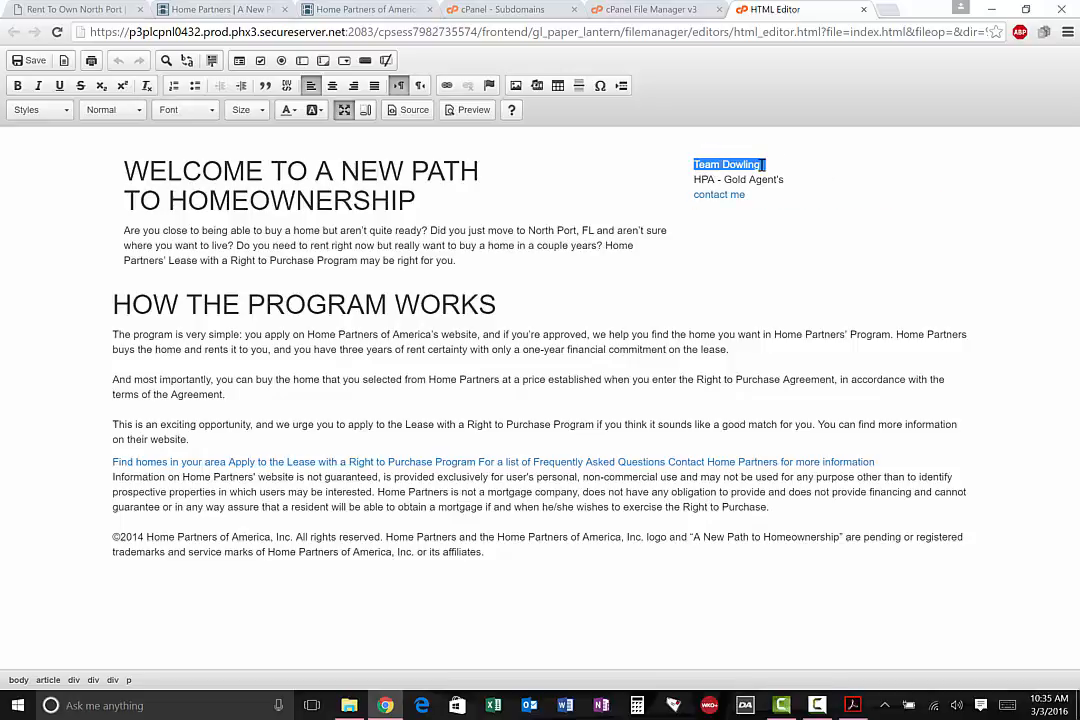
left_click(716, 195)
right_click(716, 195)
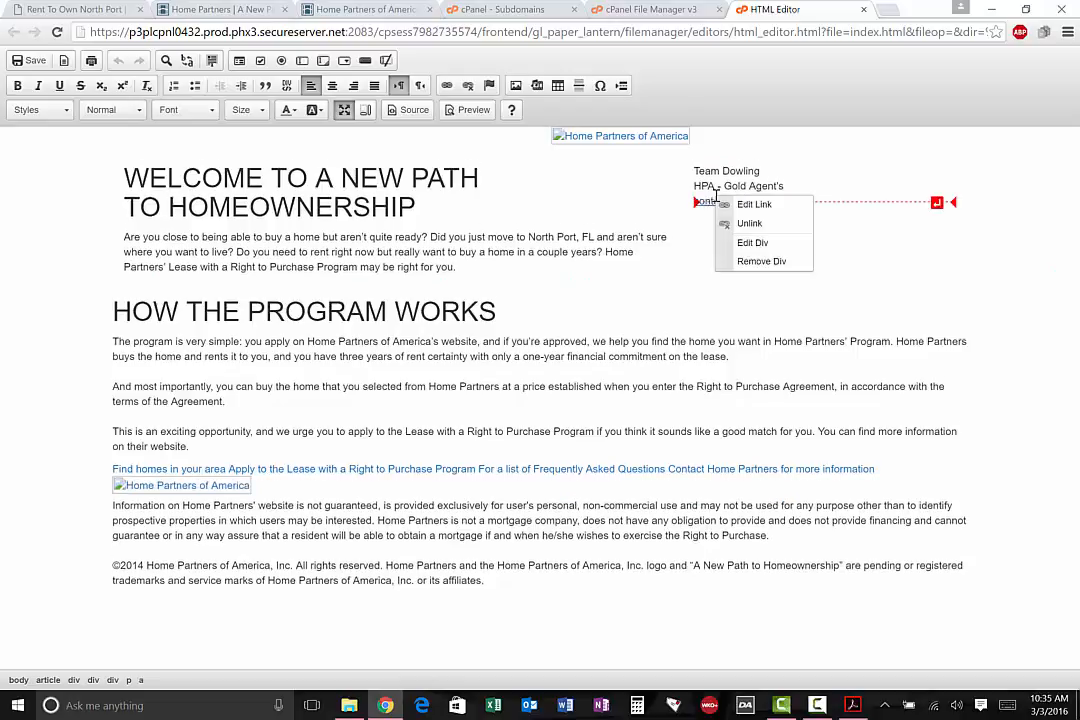
left_click(735, 204)
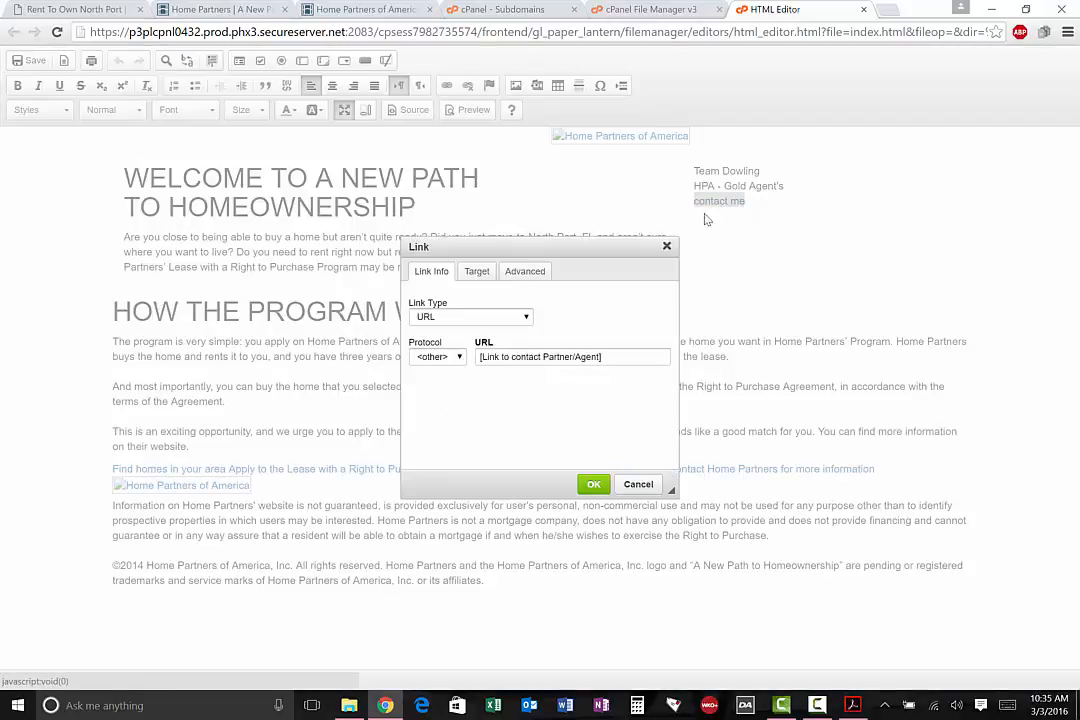
left_click(476, 271)
left_click(524, 273)
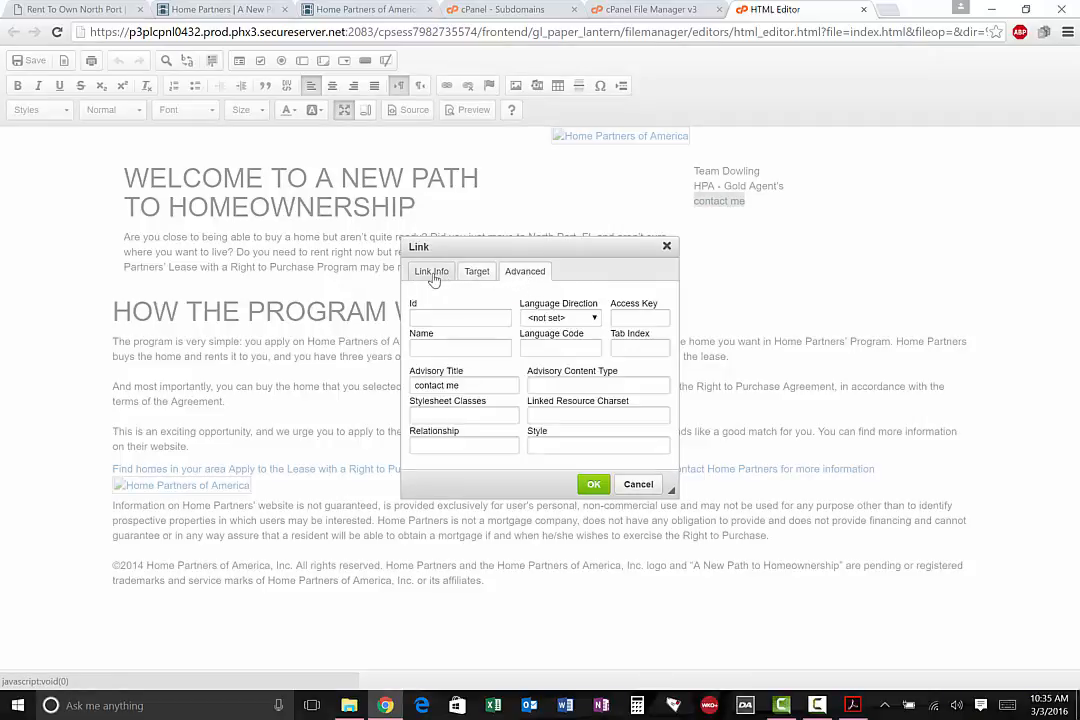
left_click(432, 273)
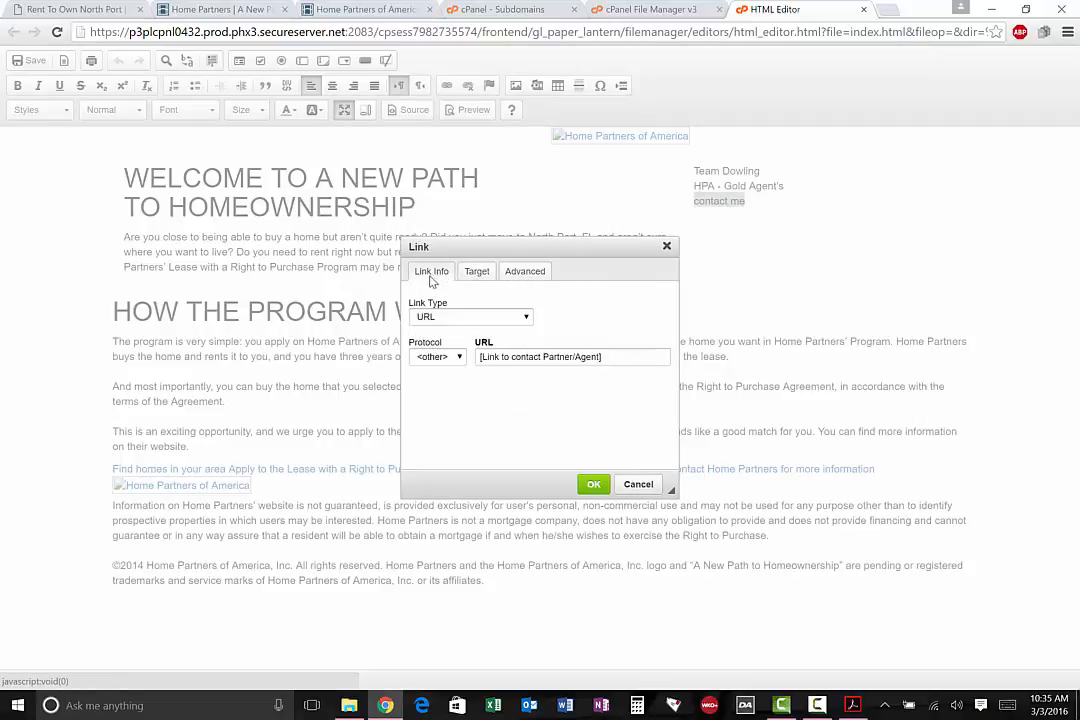
Change the "contact me" link to the E-mail type, enter the agent's e-mail address, and apply it
left_click(473, 317)
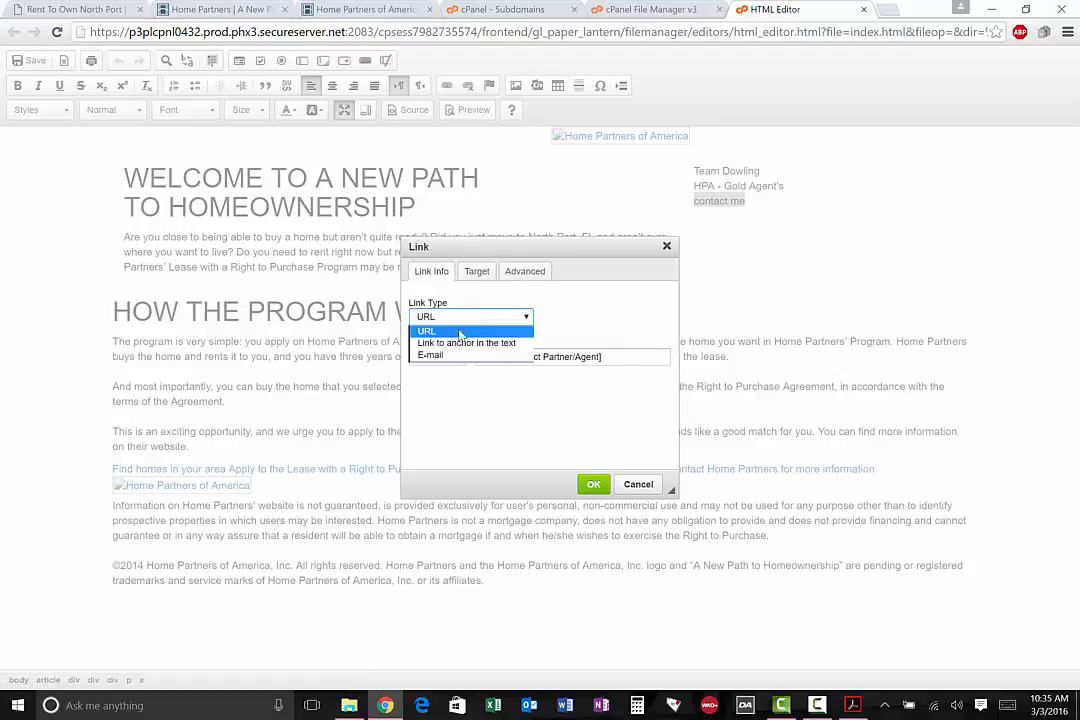
left_click(450, 356)
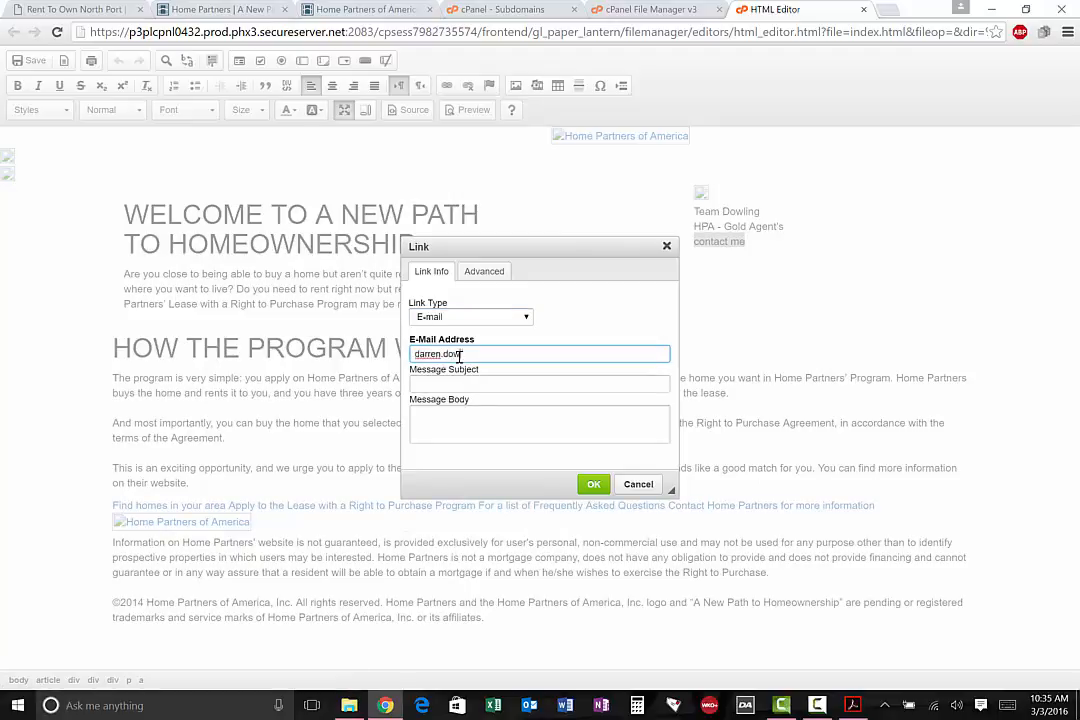
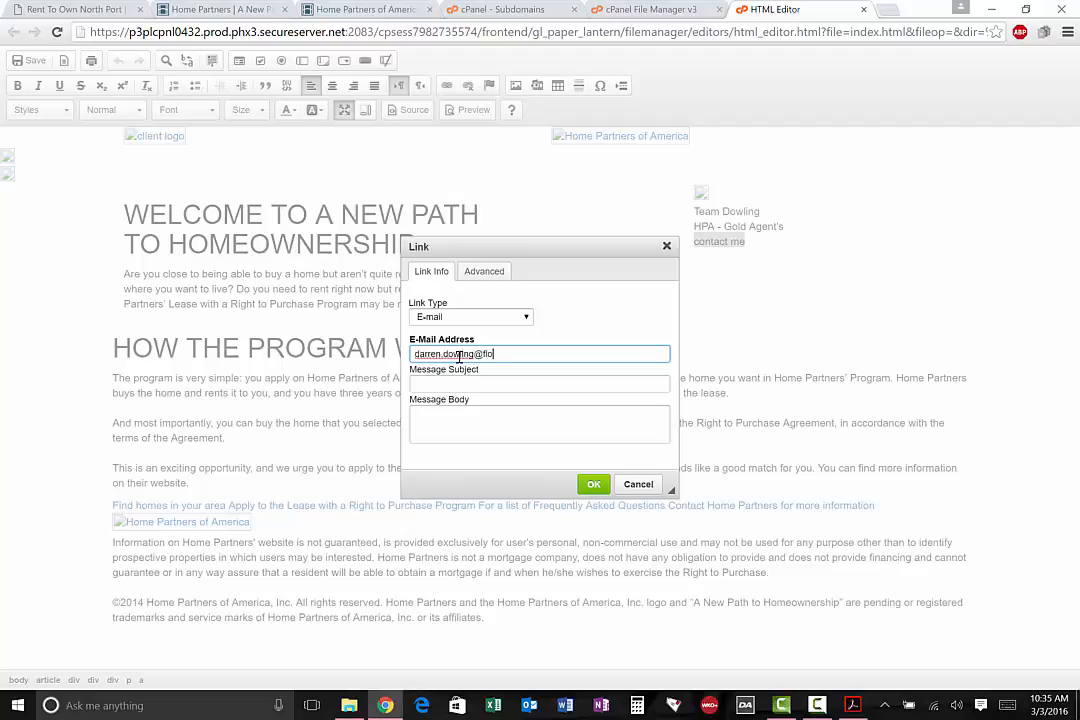
left_click(497, 386)
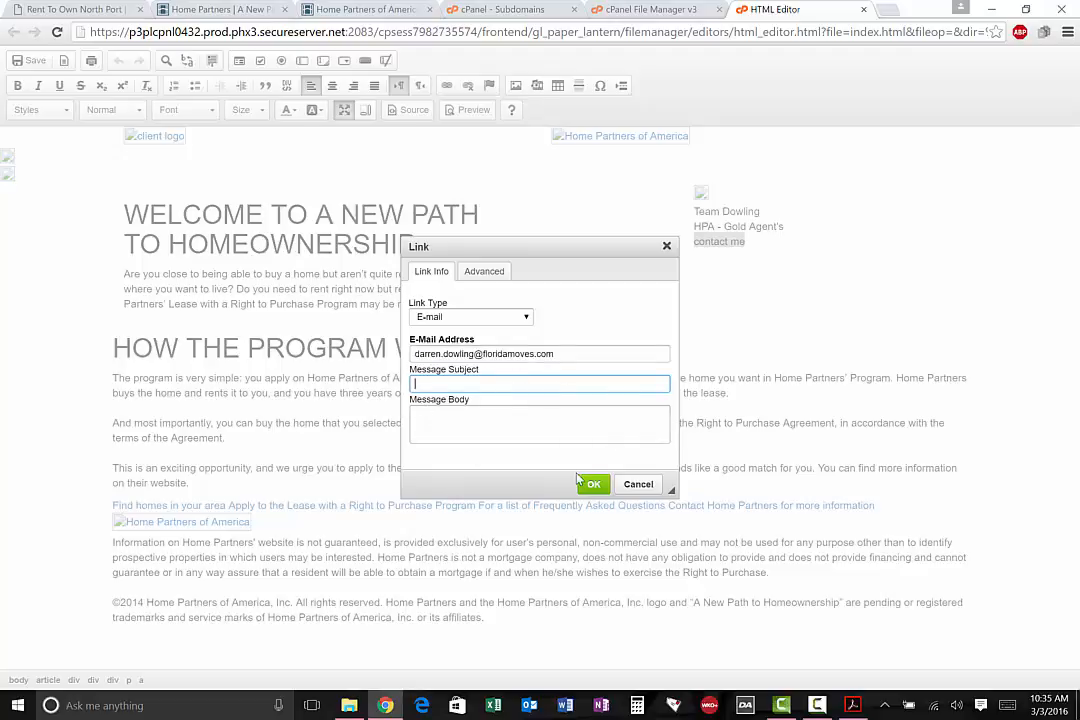
left_click(588, 482)
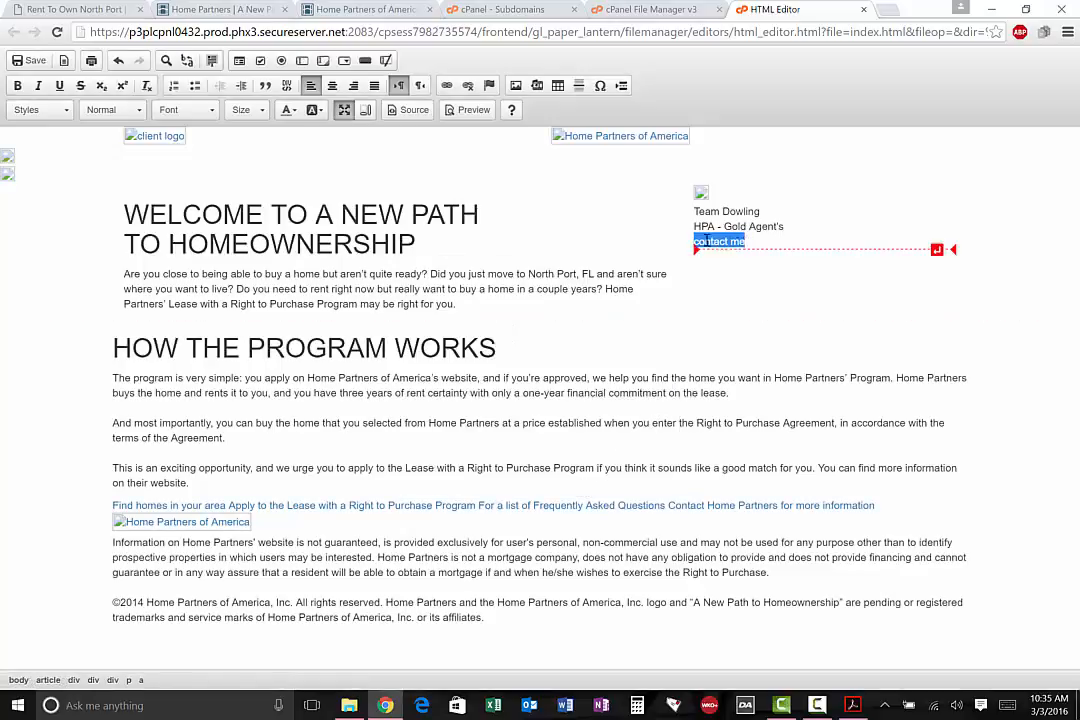
right_click(737, 242)
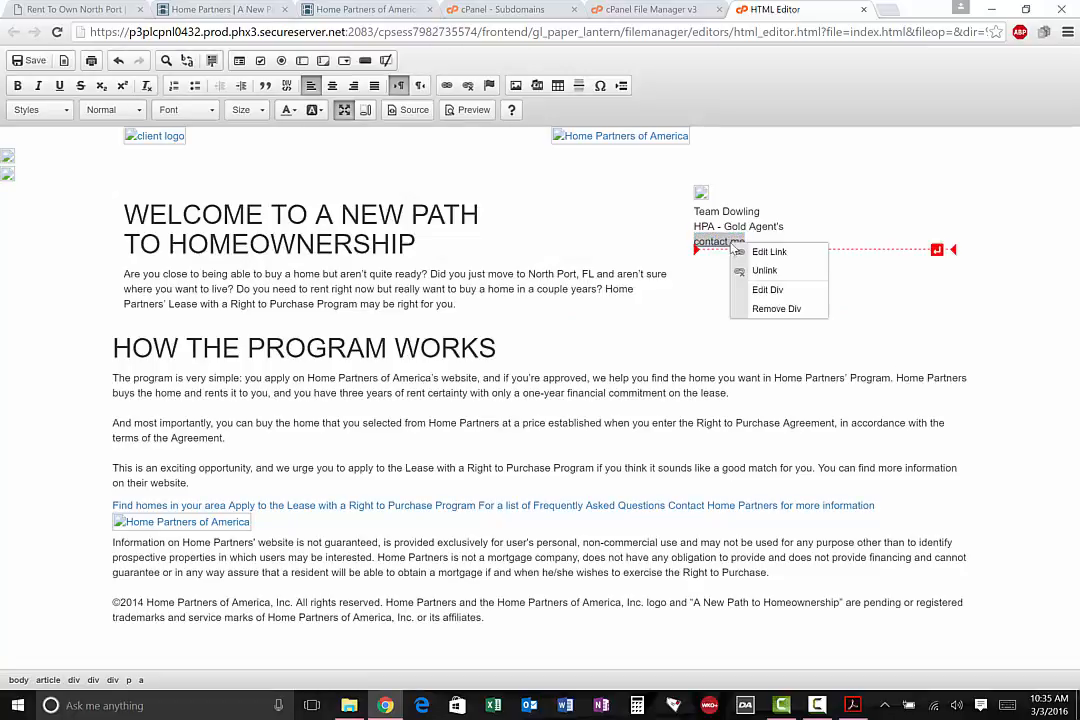
left_click(551, 226)
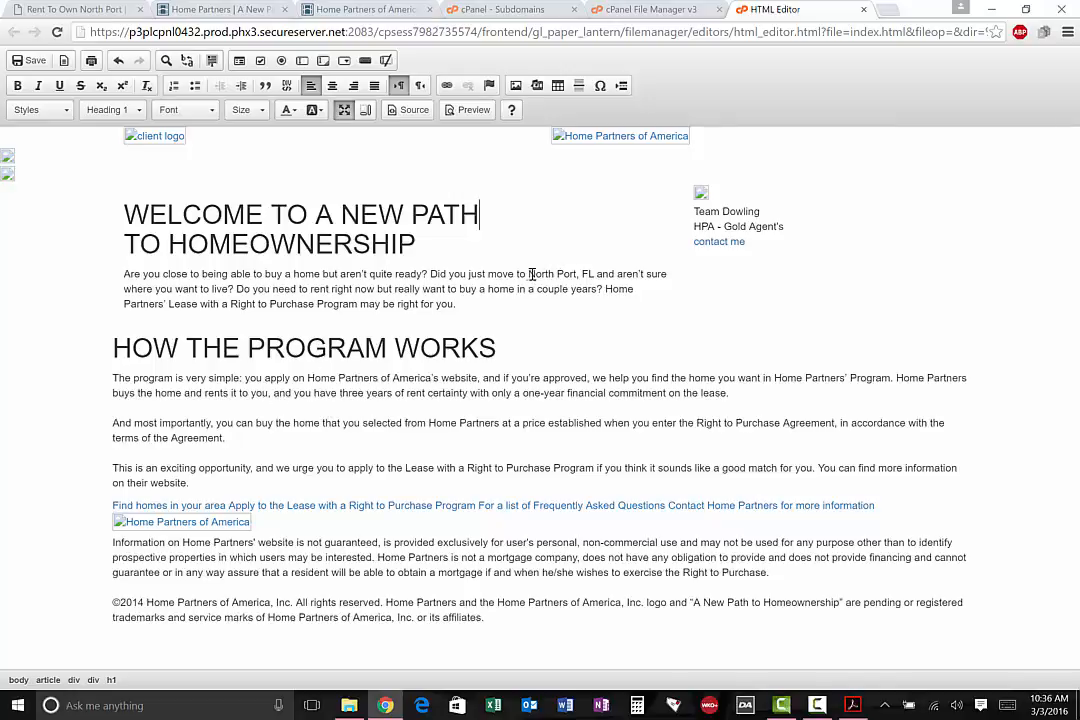
Examine the city and rent duration wording in the page text and compare it with the instruction PDF's [three/five] placeholder
left_click_drag(525, 273, 599, 273)
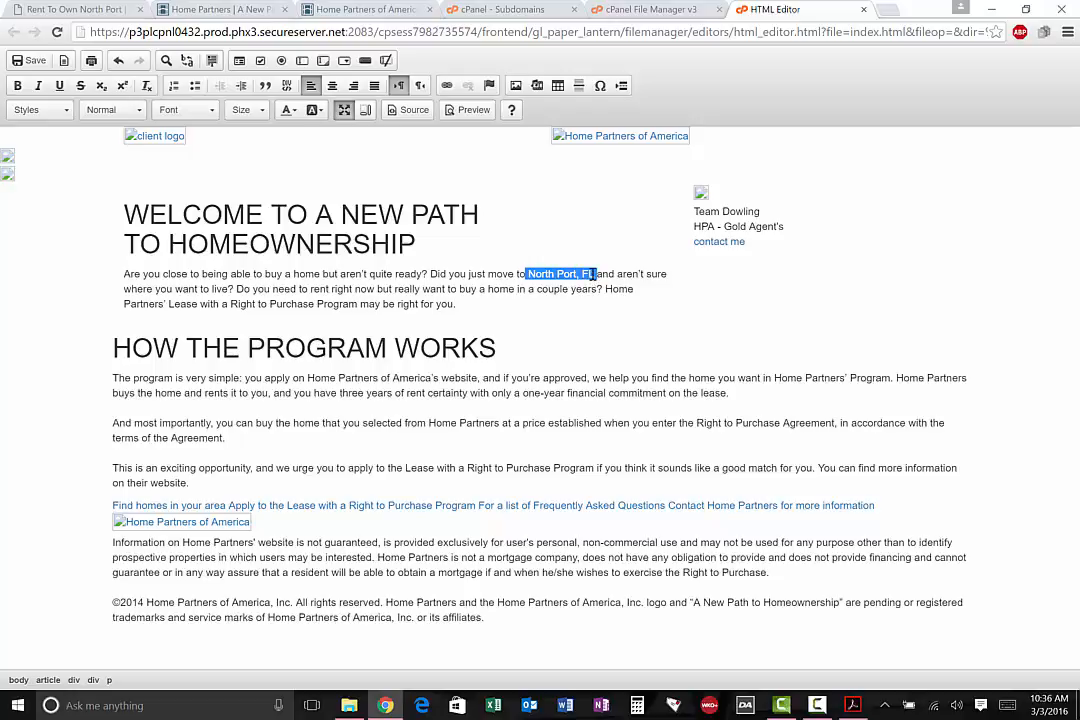
left_click(530, 274)
left_click_drag(523, 273, 592, 280)
left_click_drag(338, 393, 460, 393)
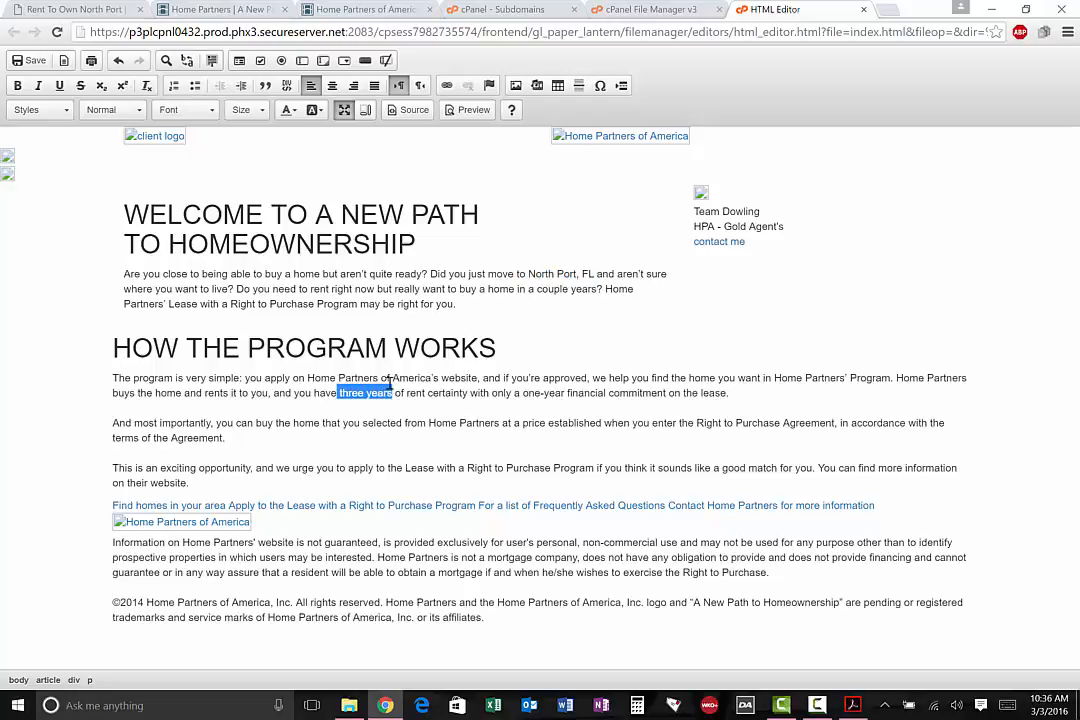
left_click(851, 705)
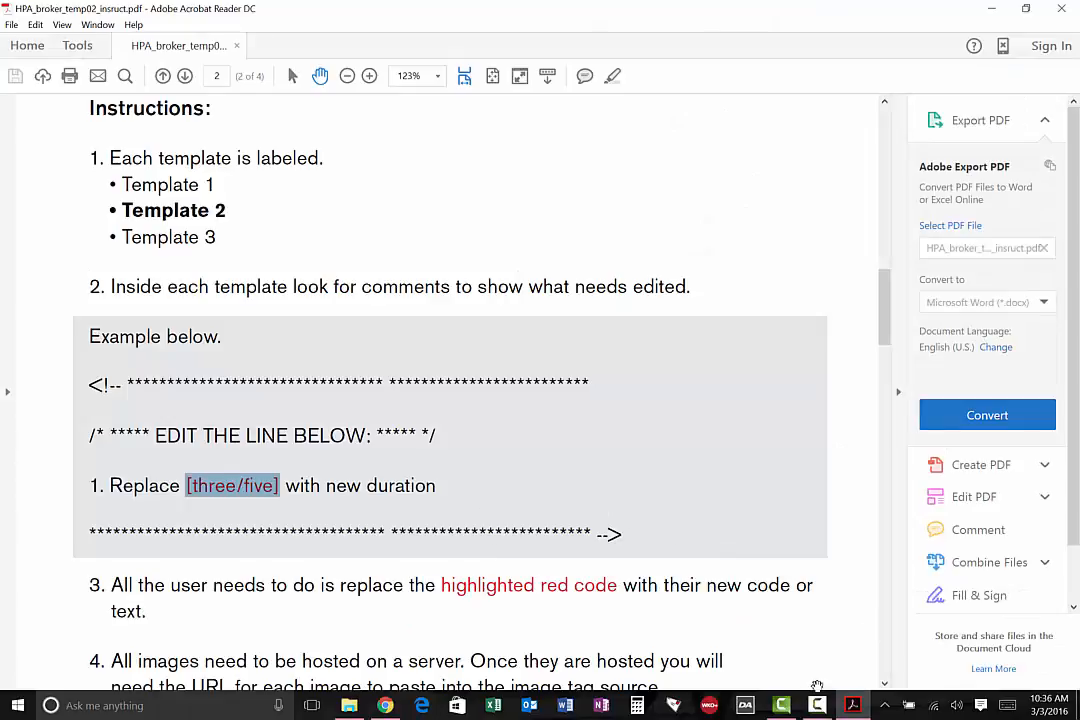
scroll(694, 424, "down", 5)
left_click(851, 705)
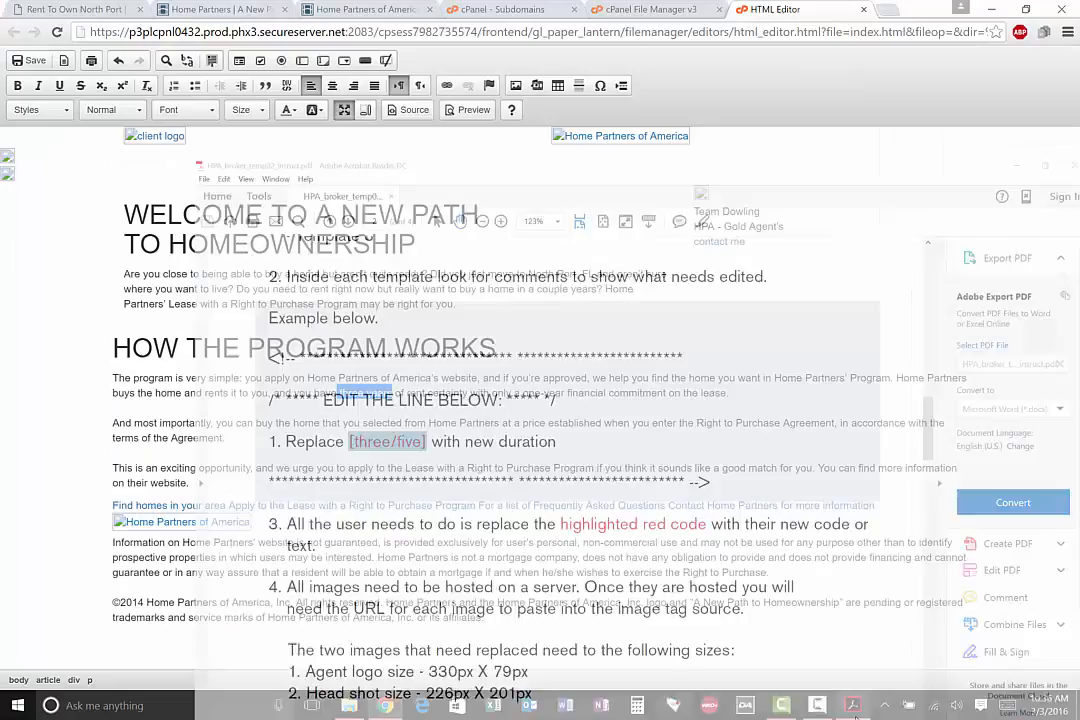
left_click(370, 422)
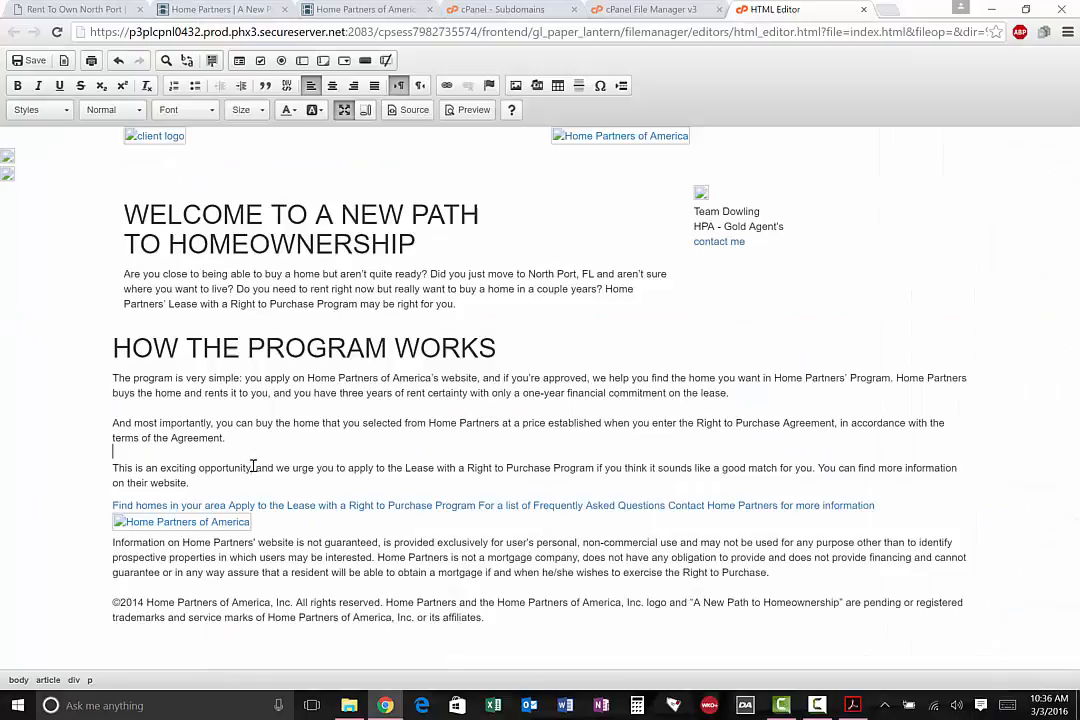
Open the "Find homes in your area" link's properties, and close the Home Partners homepage and broker portal tabs
right_click(210, 505)
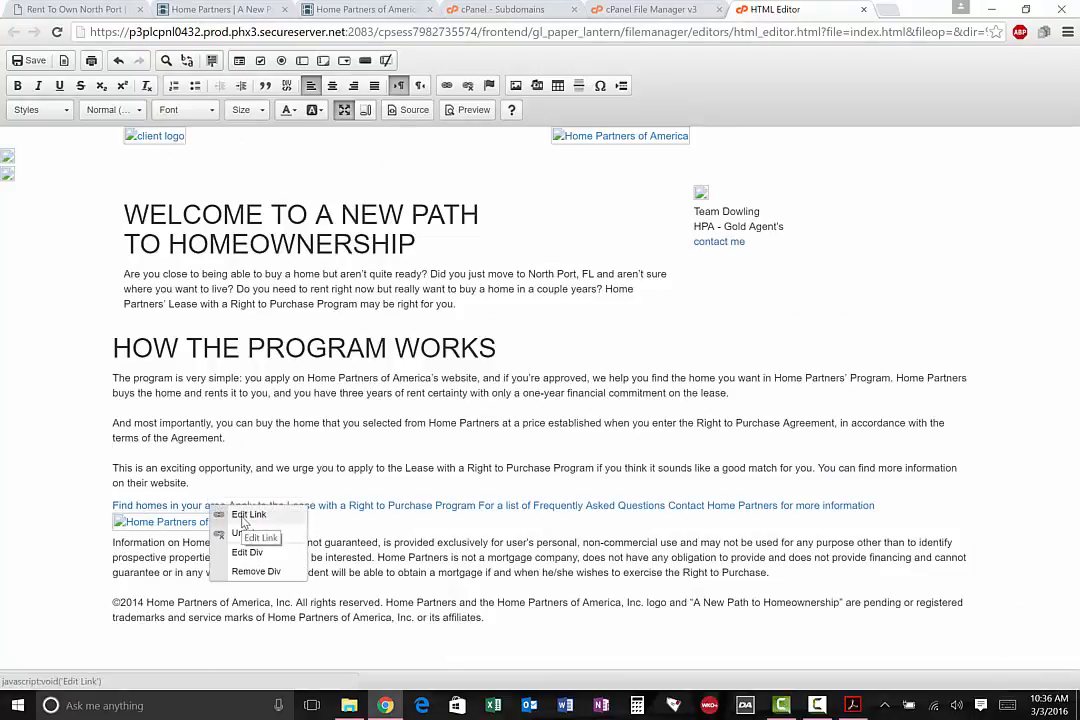
left_click(240, 515)
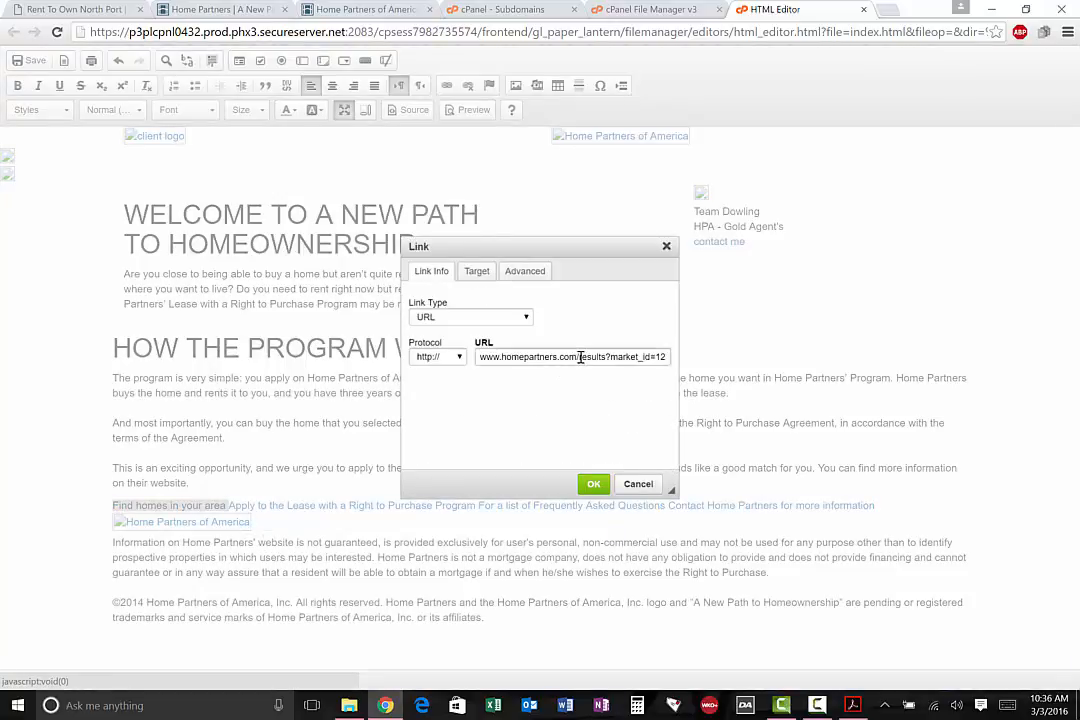
left_click(205, 10)
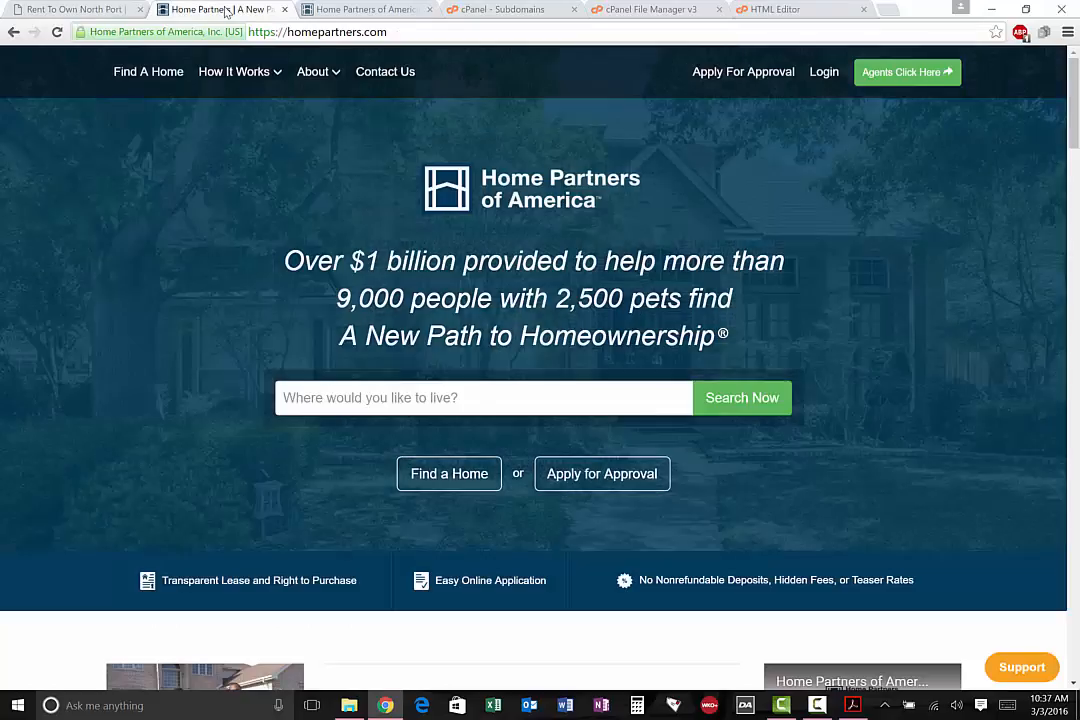
left_click(365, 9)
left_click(285, 8)
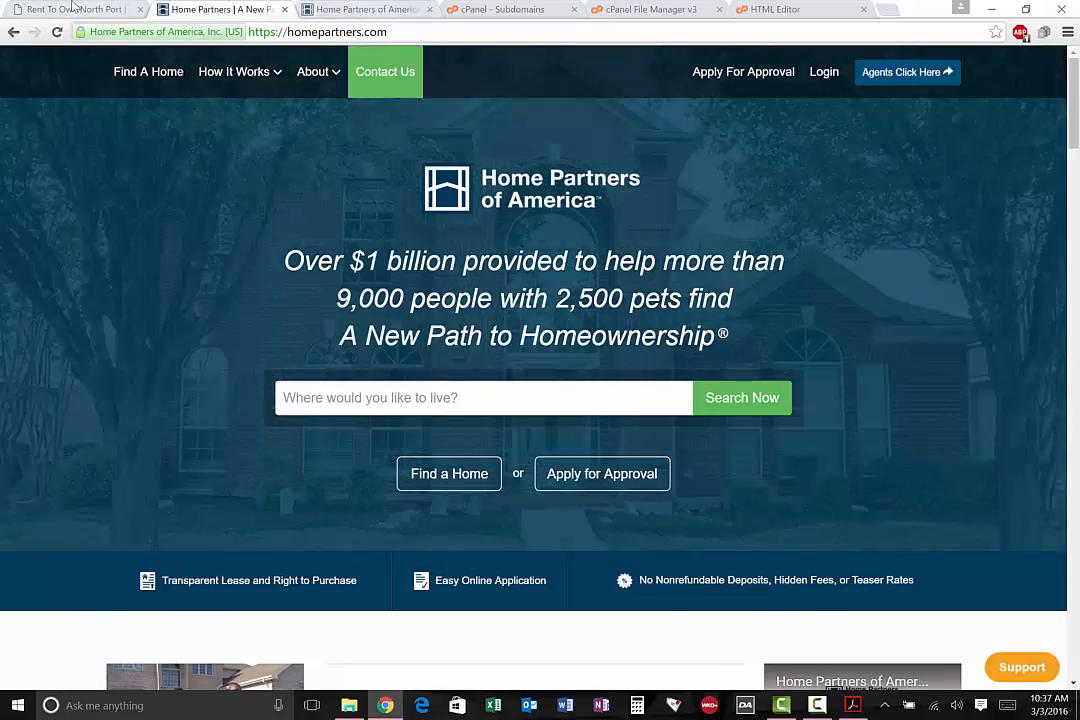
left_click(72, 9)
scroll(470, 270, "down", 3)
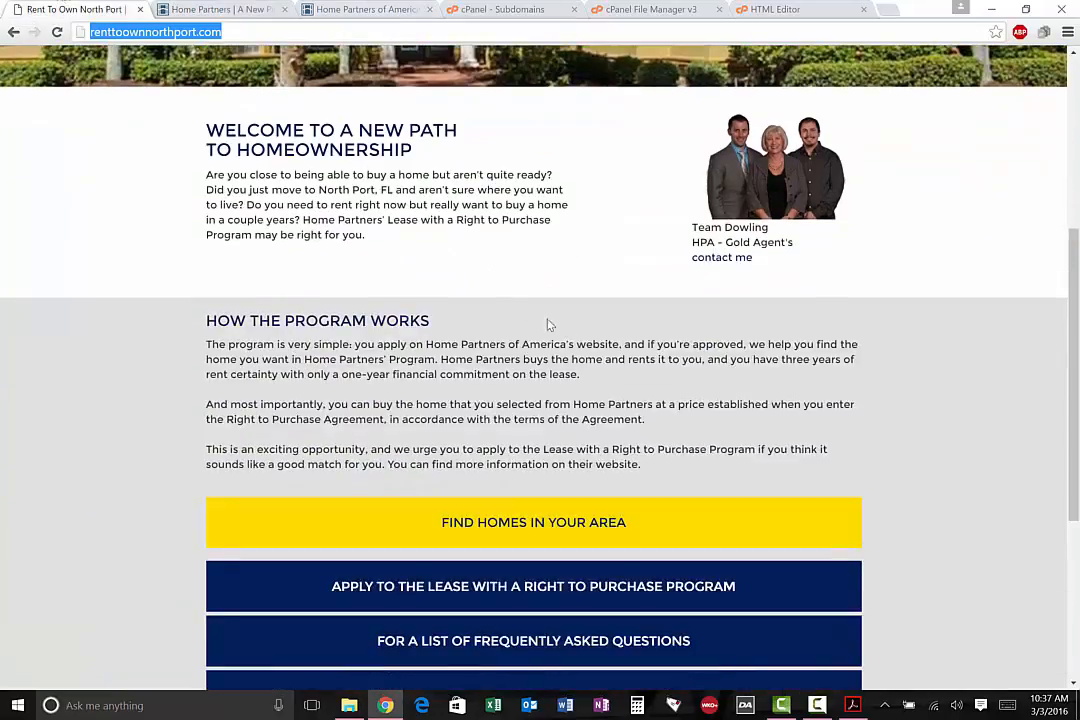
left_click(279, 11)
left_click(285, 10)
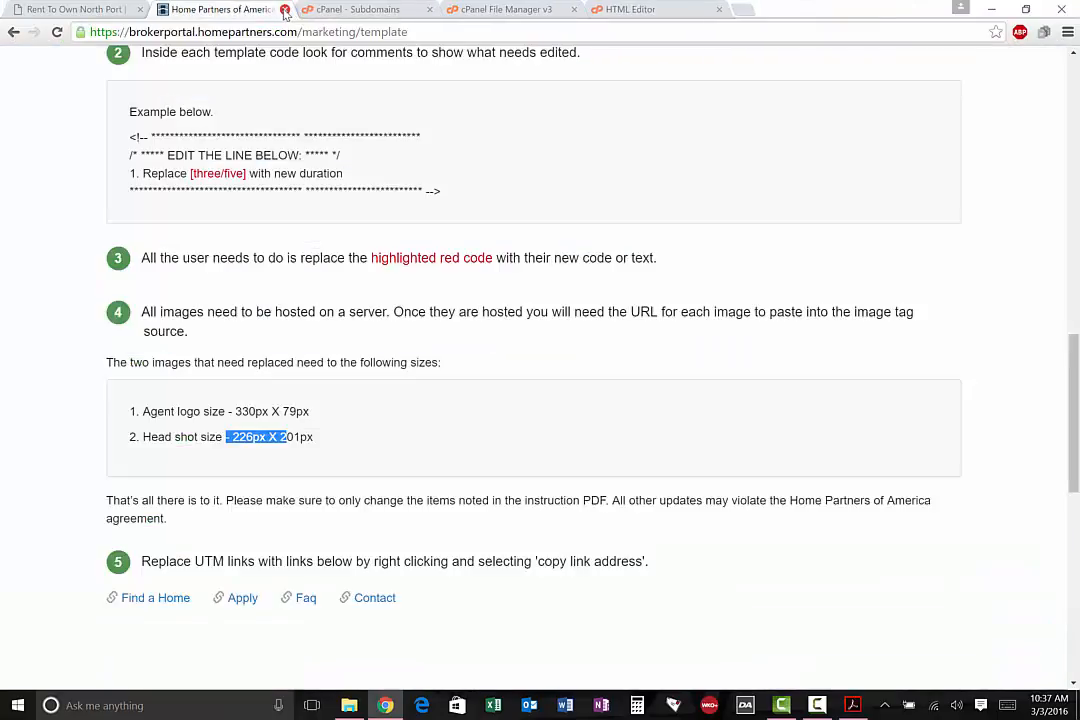
left_click(284, 10)
Open Find Homes in Your Area from the live renttoownnorthport.com page and search the listings for "sarasota, fl"
left_click(70, 9)
scroll(514, 440, "down", 2)
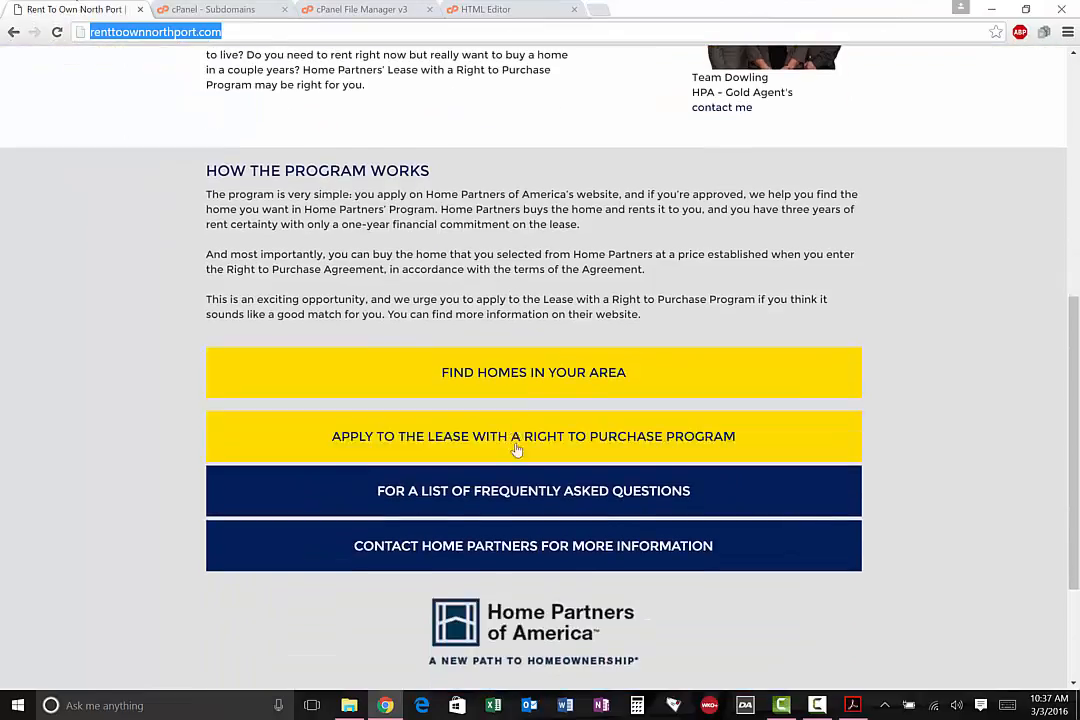
left_click(515, 381)
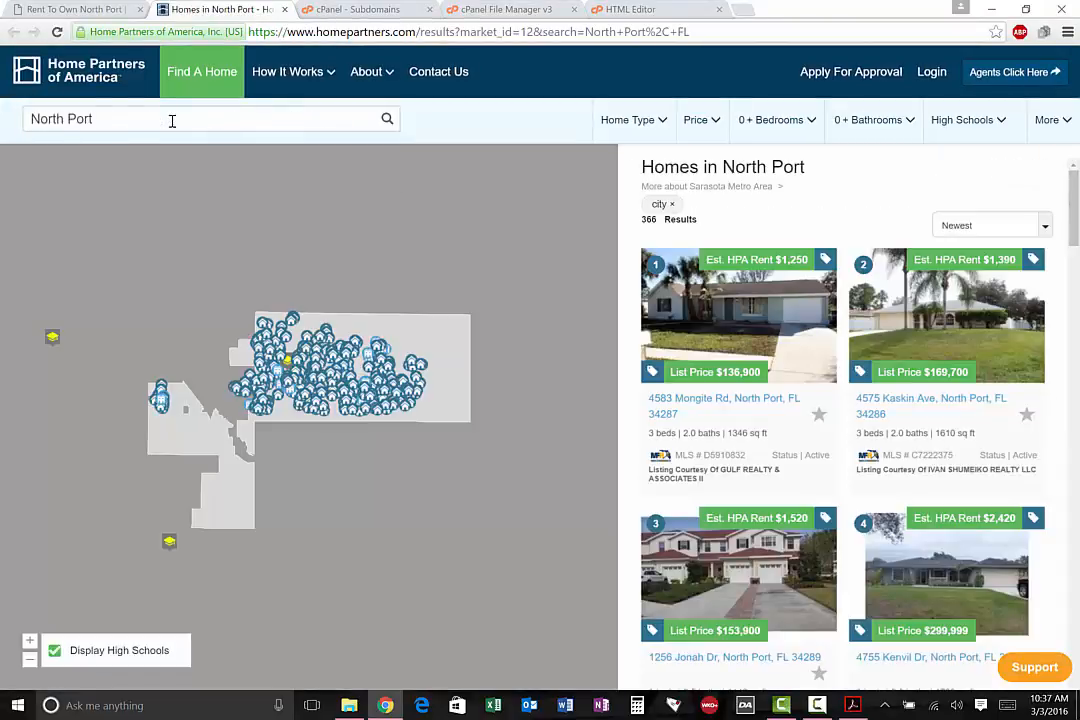
left_click(172, 120)
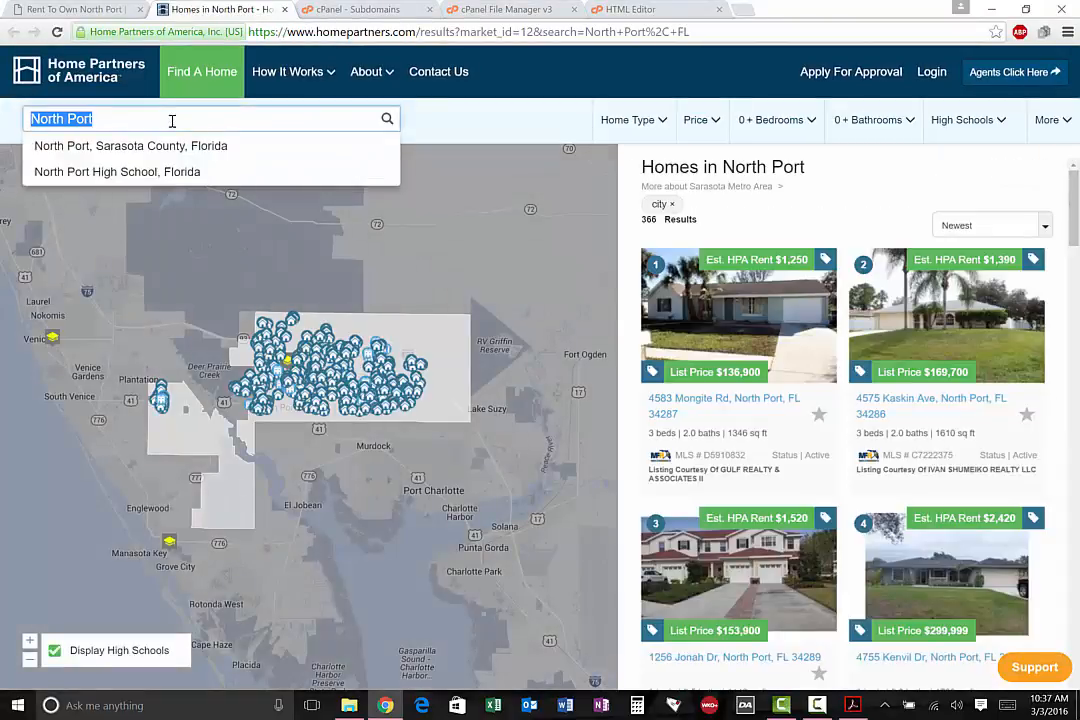
type("sarasota, fl")
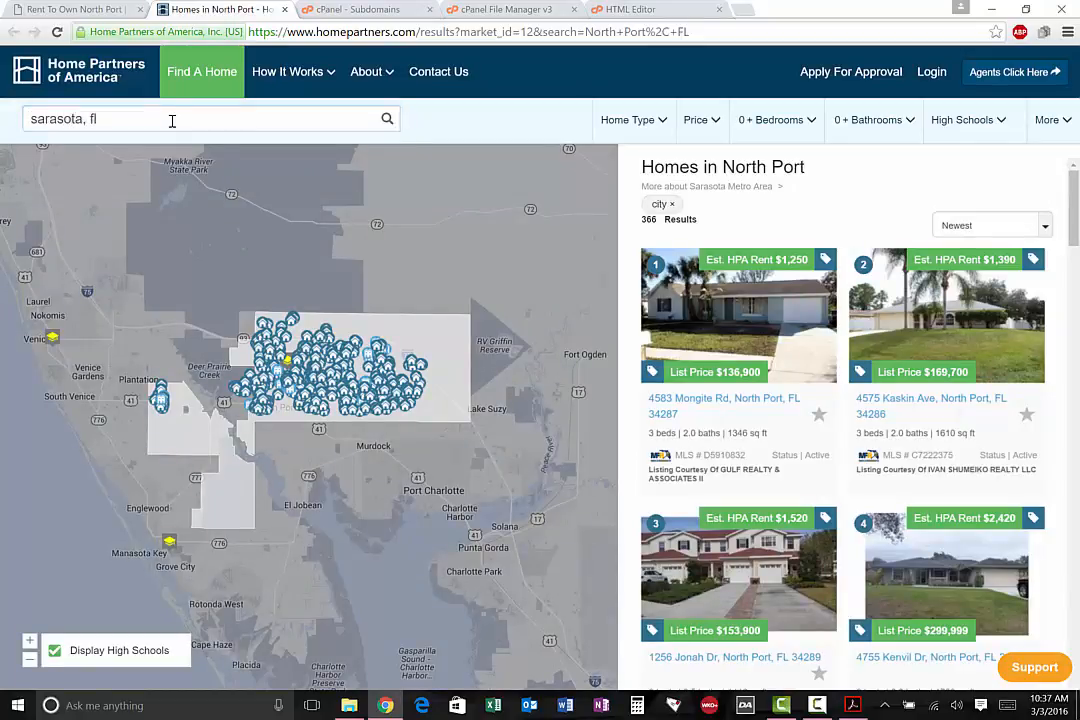
key("Return")
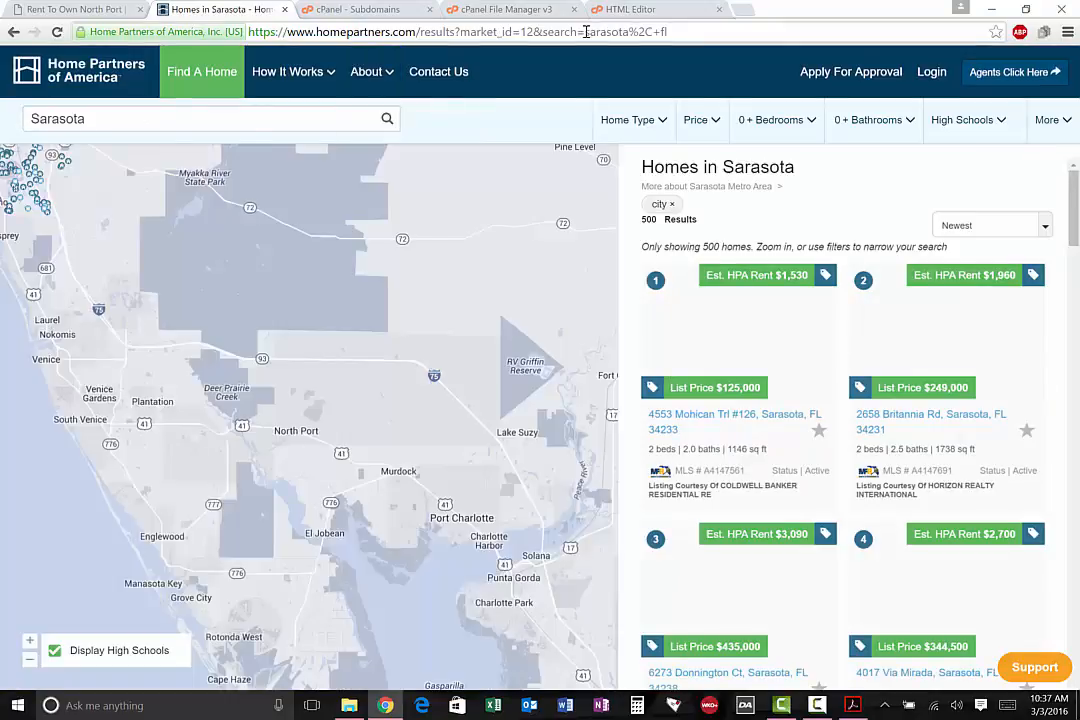
Copy the full web address of the Sarasota search results page
left_click_drag(586, 32, 210, 32)
right_click(280, 33)
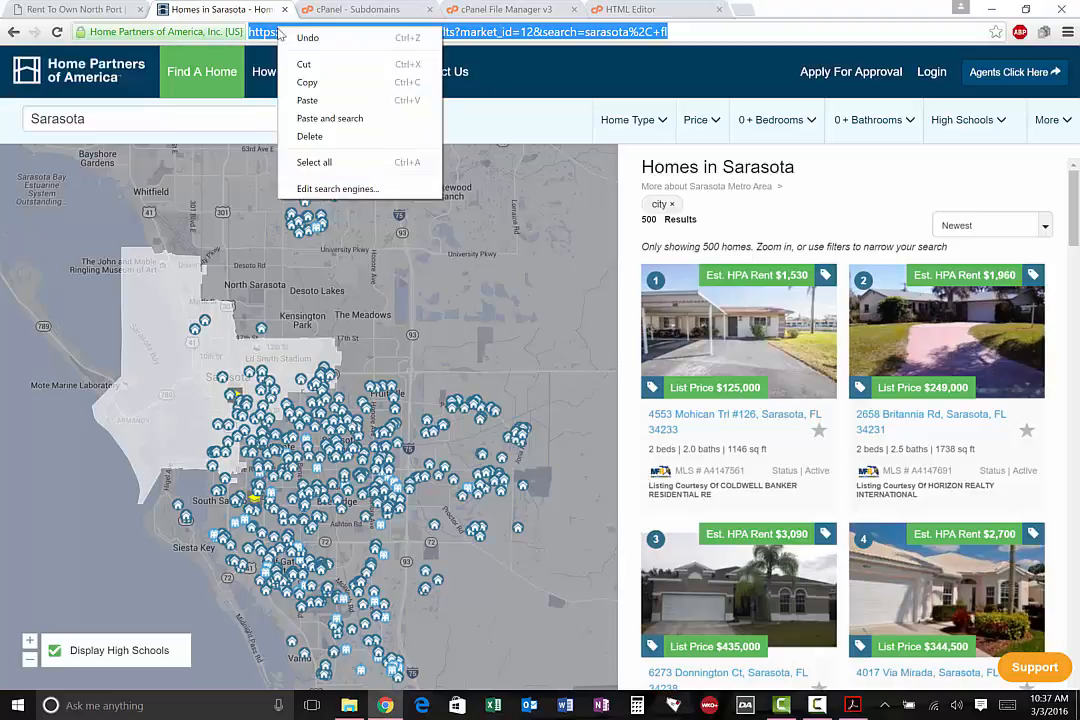
left_click(306, 82)
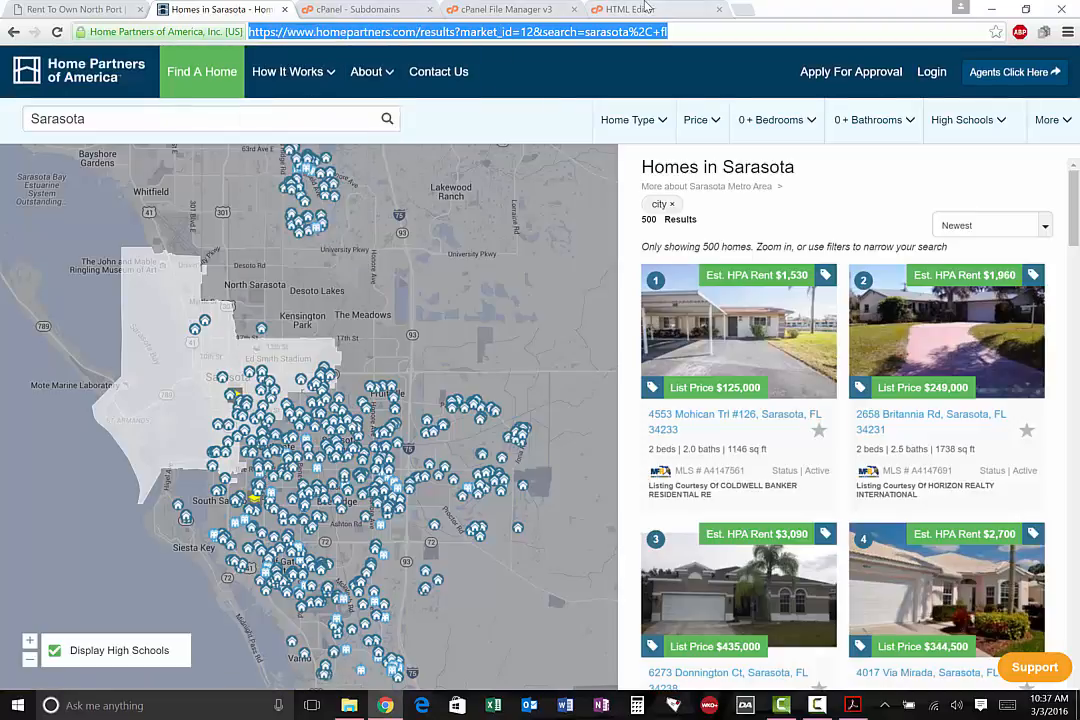
Replace the "Find homes in your area" link's URL with the copied Sarasota search results address
left_click(600, 10)
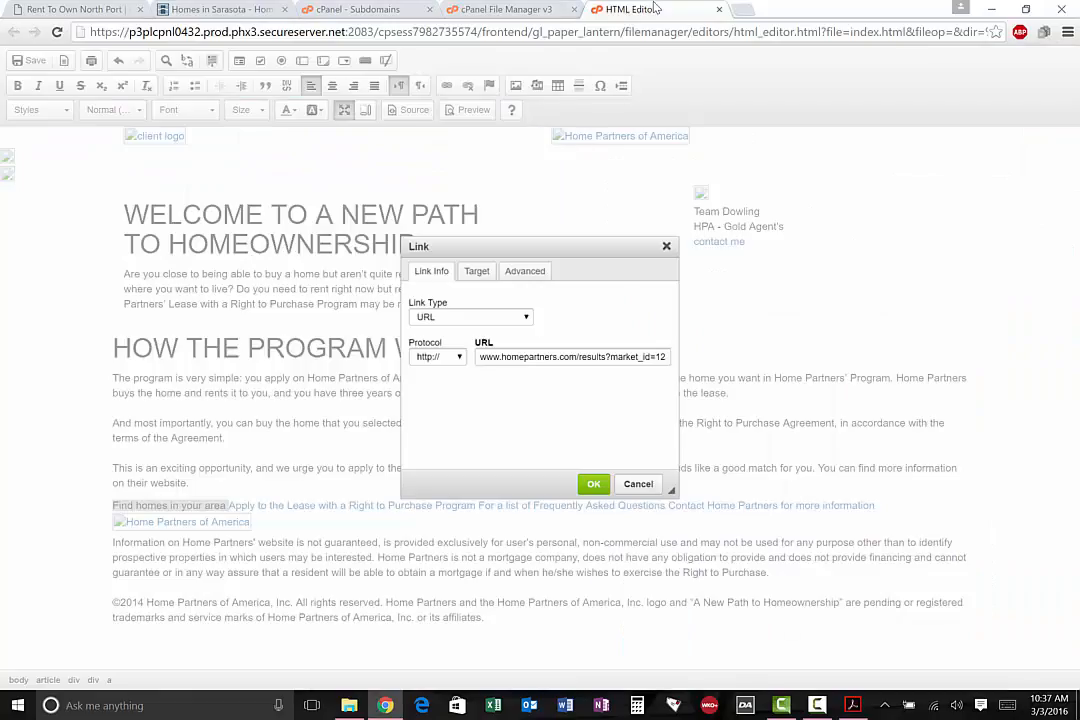
triple_click(551, 357)
key("ctrl+c")
right_click(551, 357)
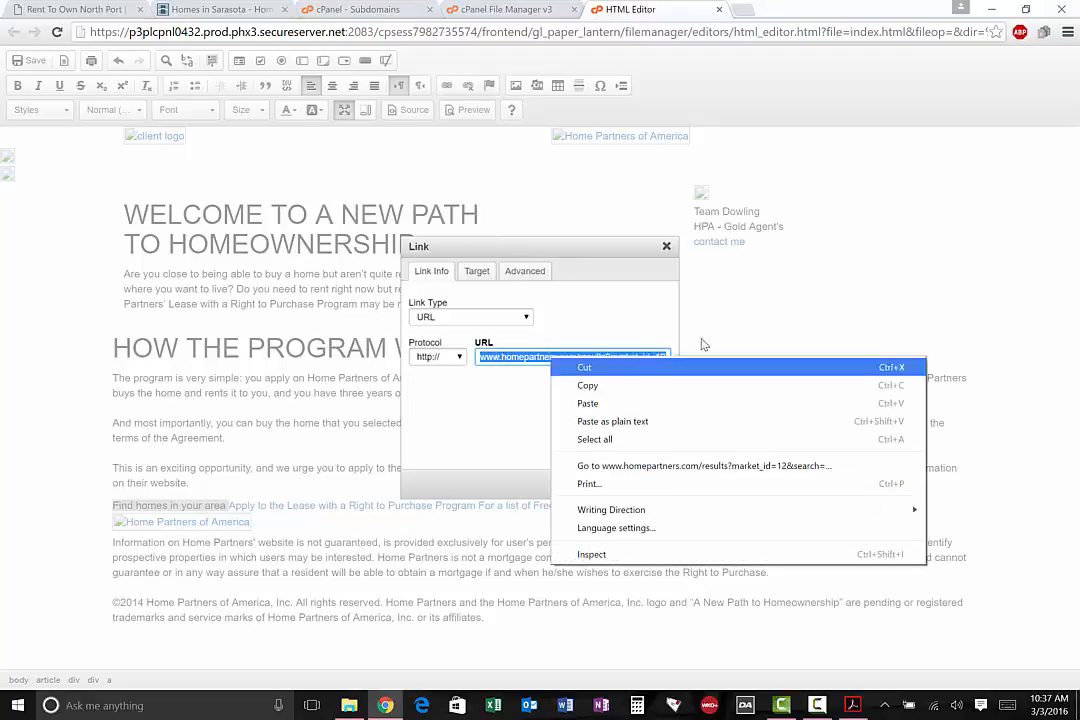
left_click(650, 403)
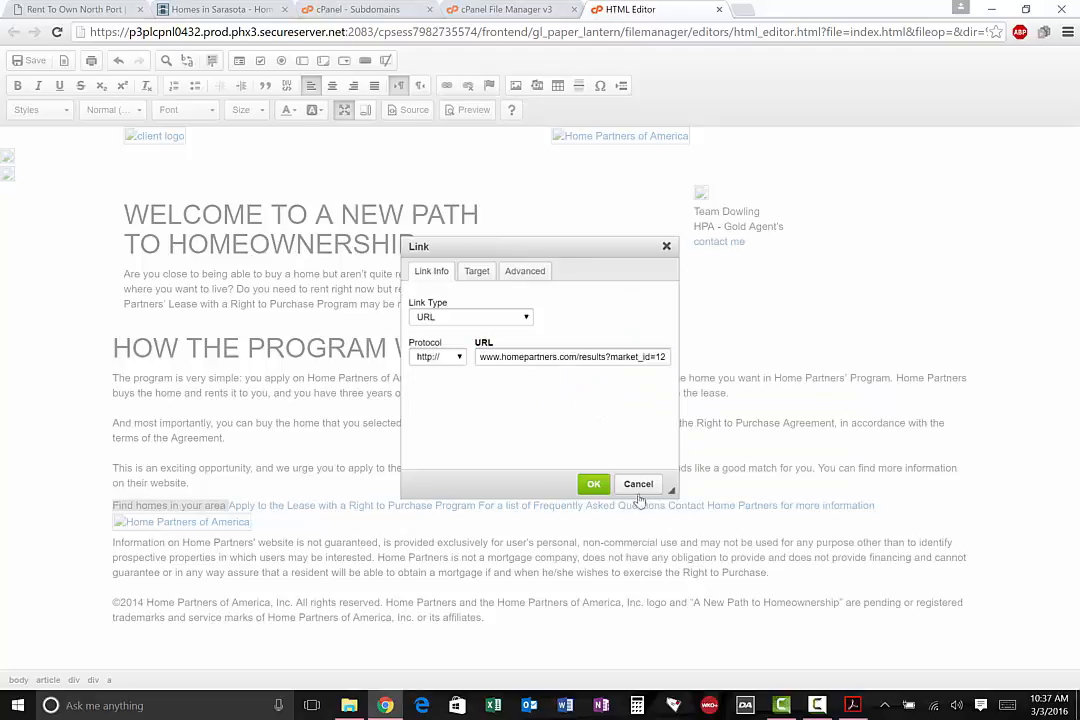
left_click(593, 482)
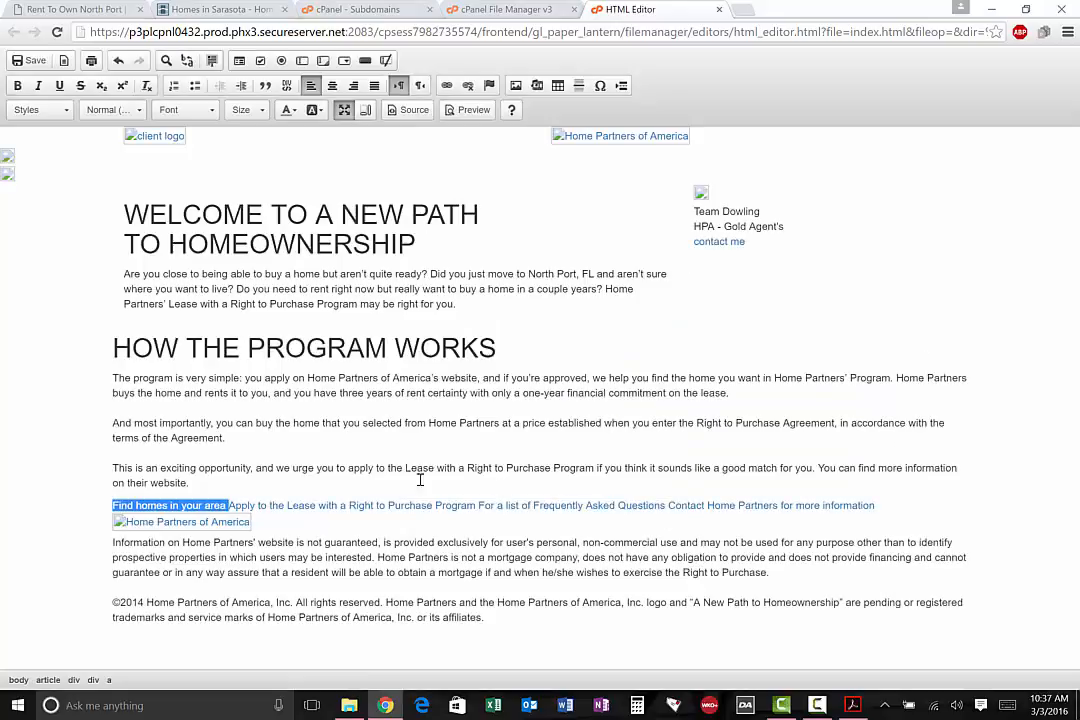
Open the "Apply to the Lease with a Right to Purchase Program" link's properties, and close the Sarasota search results tab
left_click(325, 504)
right_click(326, 505)
left_click(337, 513)
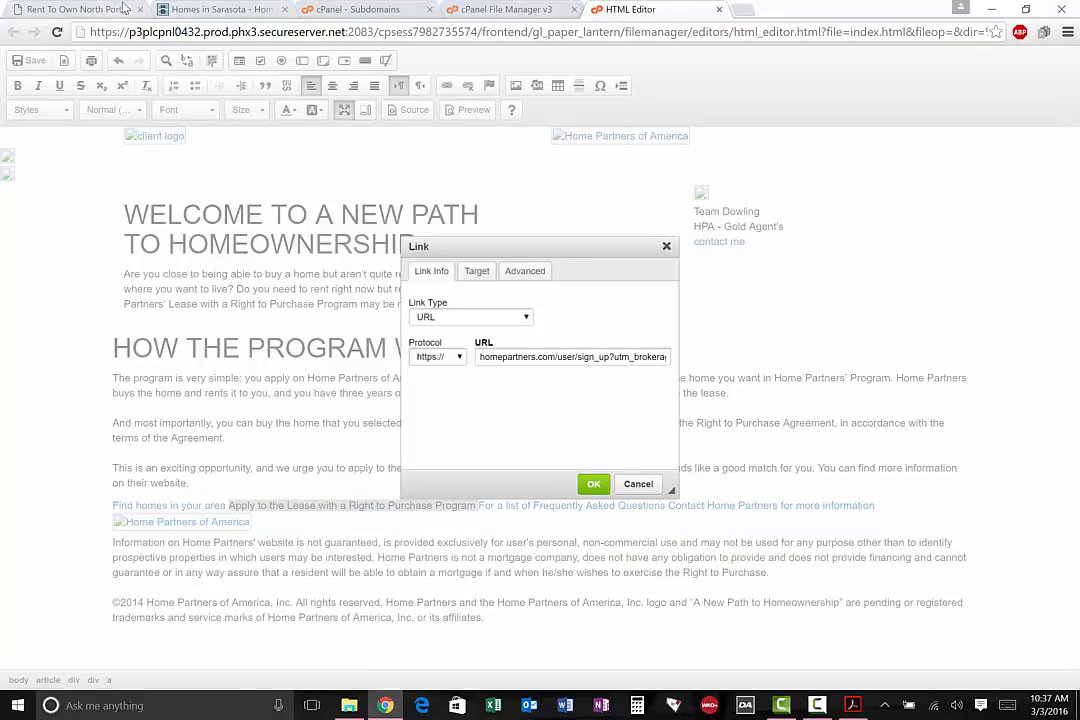
left_click(190, 7)
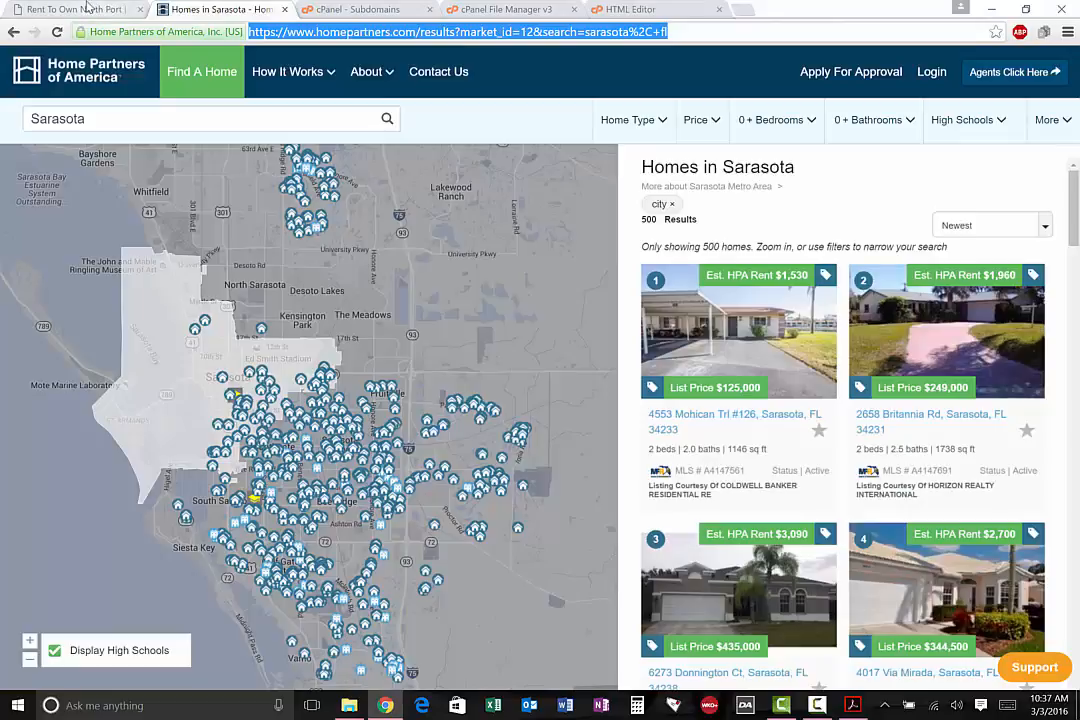
left_click(284, 9)
Open the lease application link from the live renttoownnorthport.com page and copy the sign-up page's full web address
left_click(75, 9)
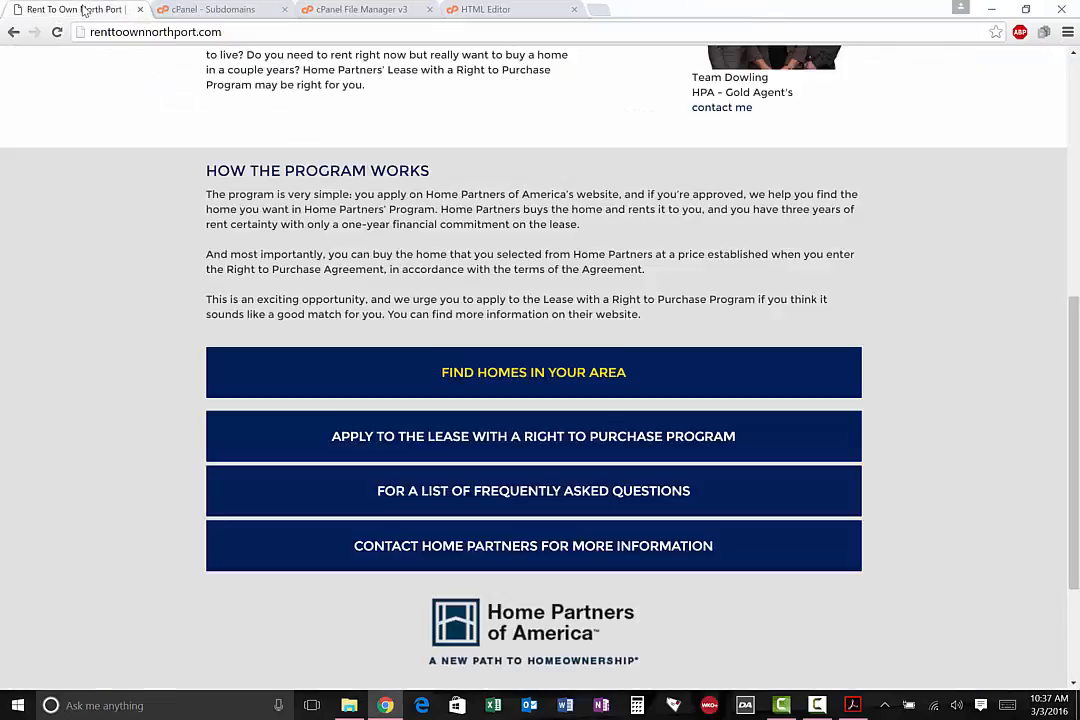
left_click(422, 443)
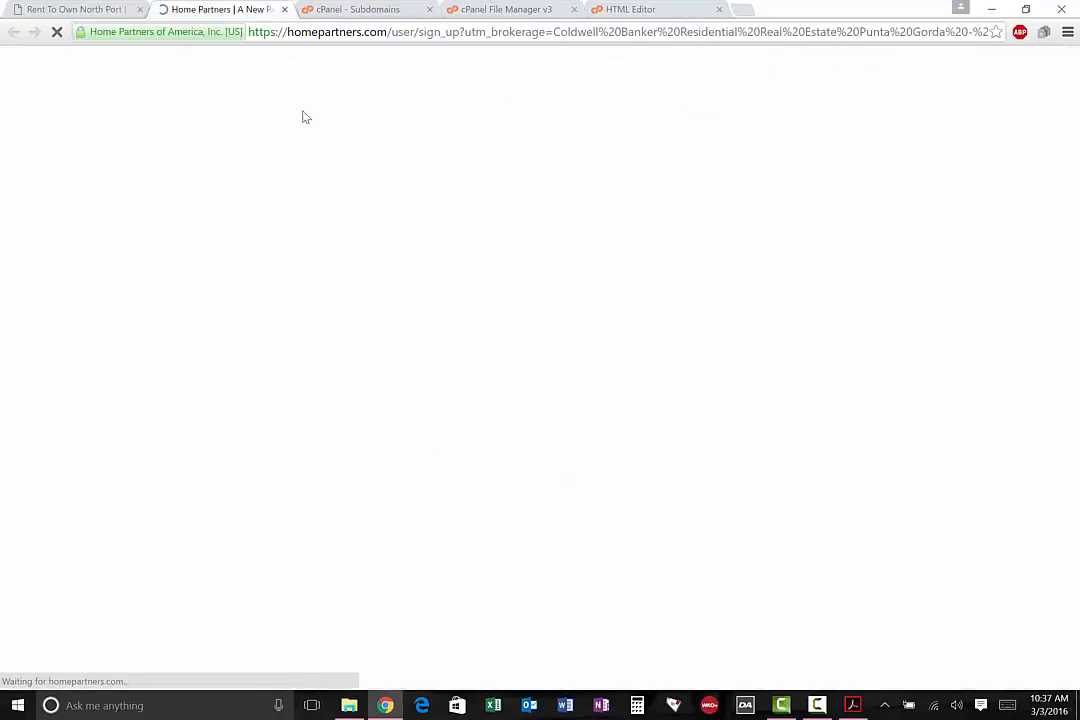
left_click(385, 28)
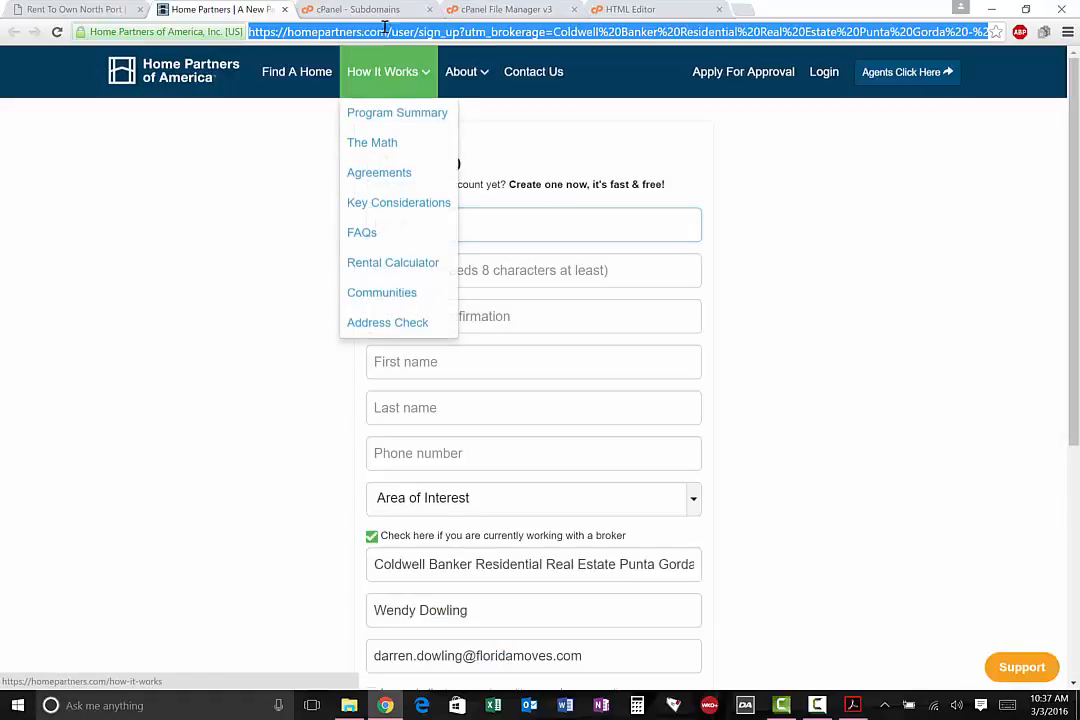
right_click(389, 30)
left_click(430, 83)
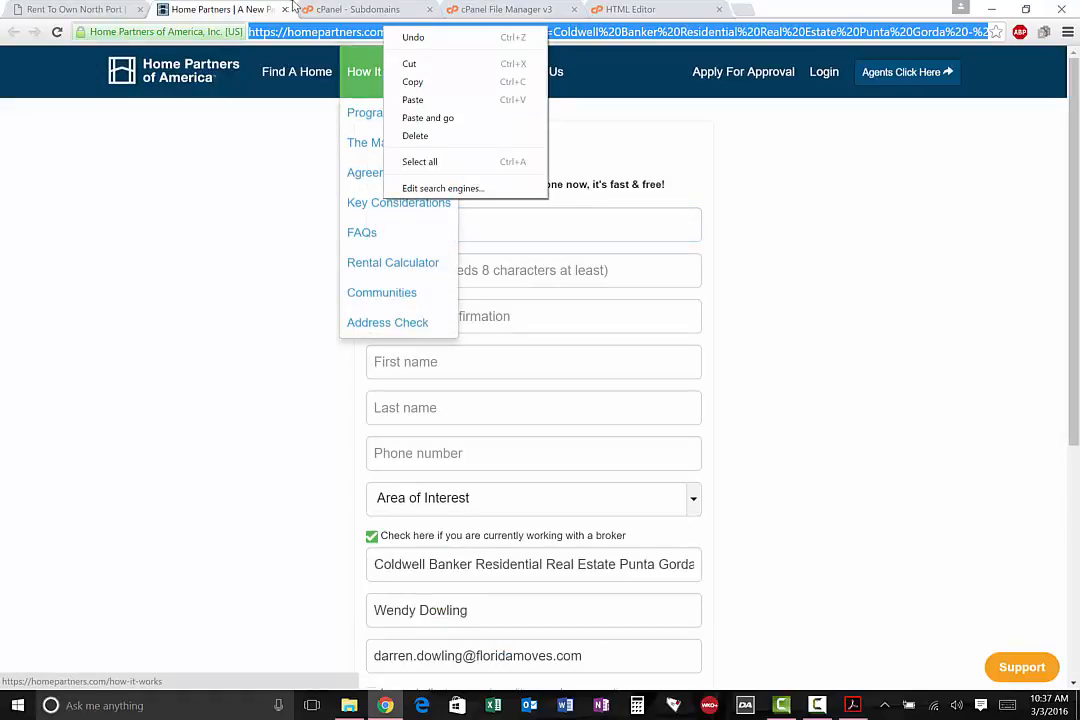
Replace the "Apply to the Lease with a Right to Purchase Program" link's URL with the copied sign-up page address
left_click(615, 8)
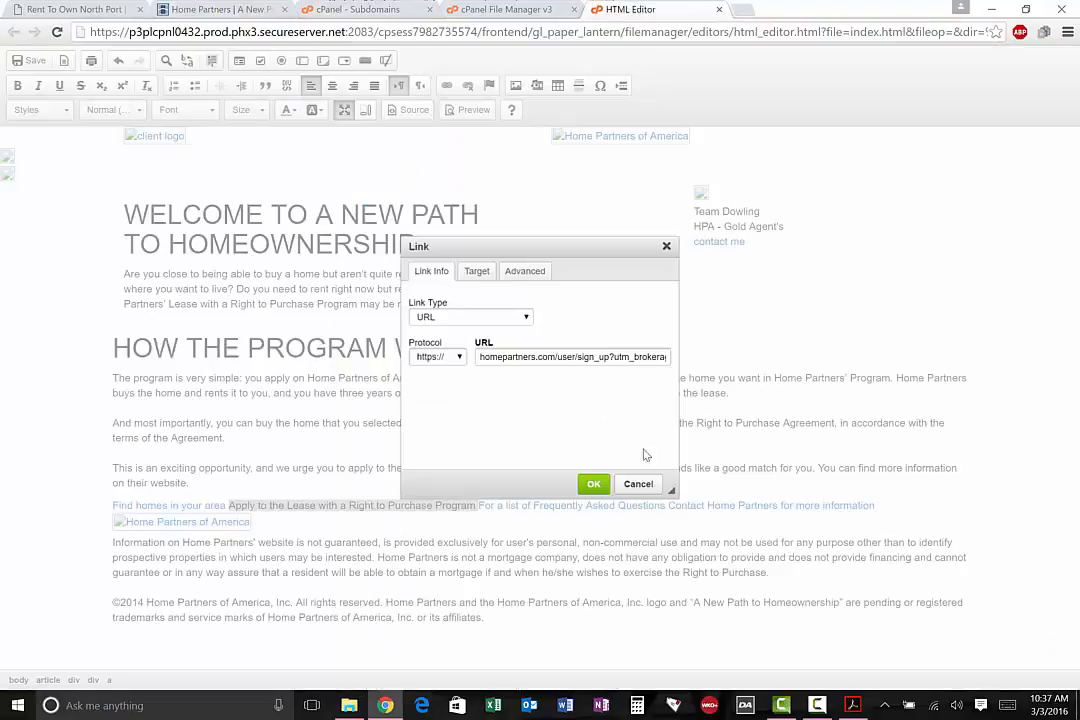
triple_click(574, 355)
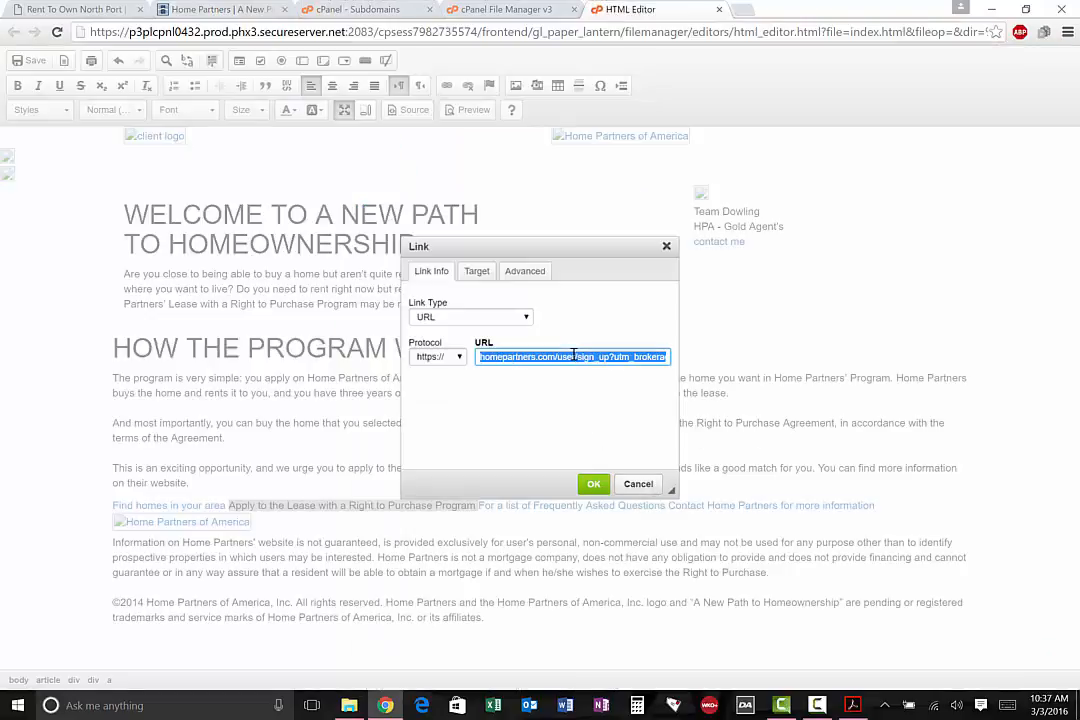
right_click(574, 355)
left_click(590, 399)
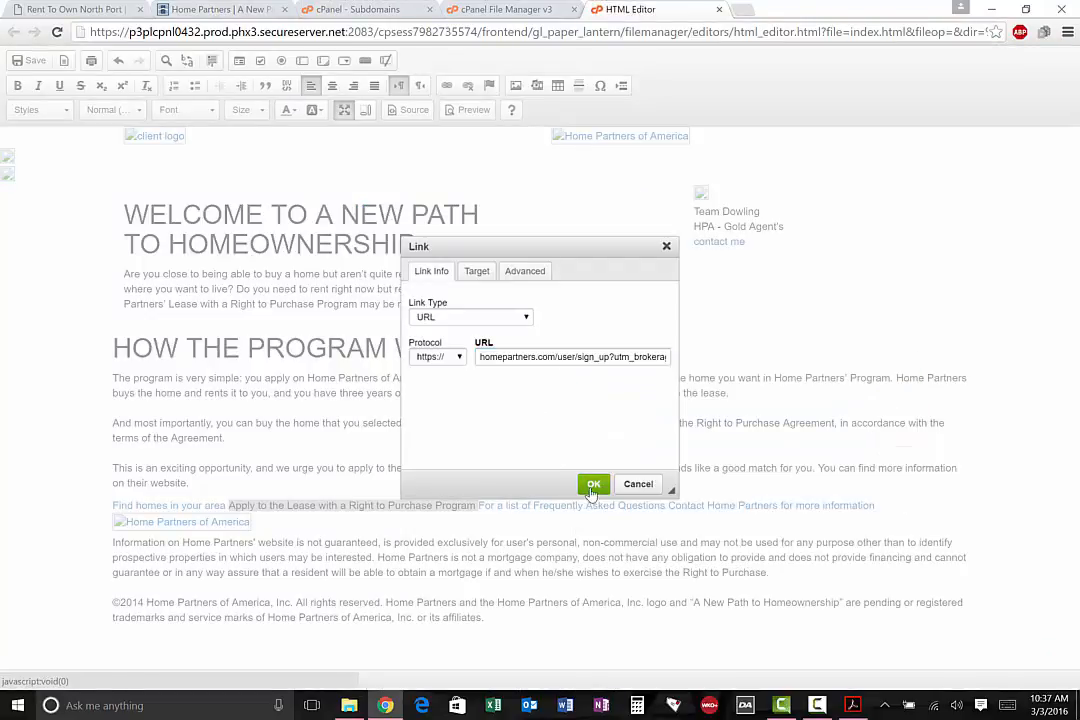
left_click(593, 485)
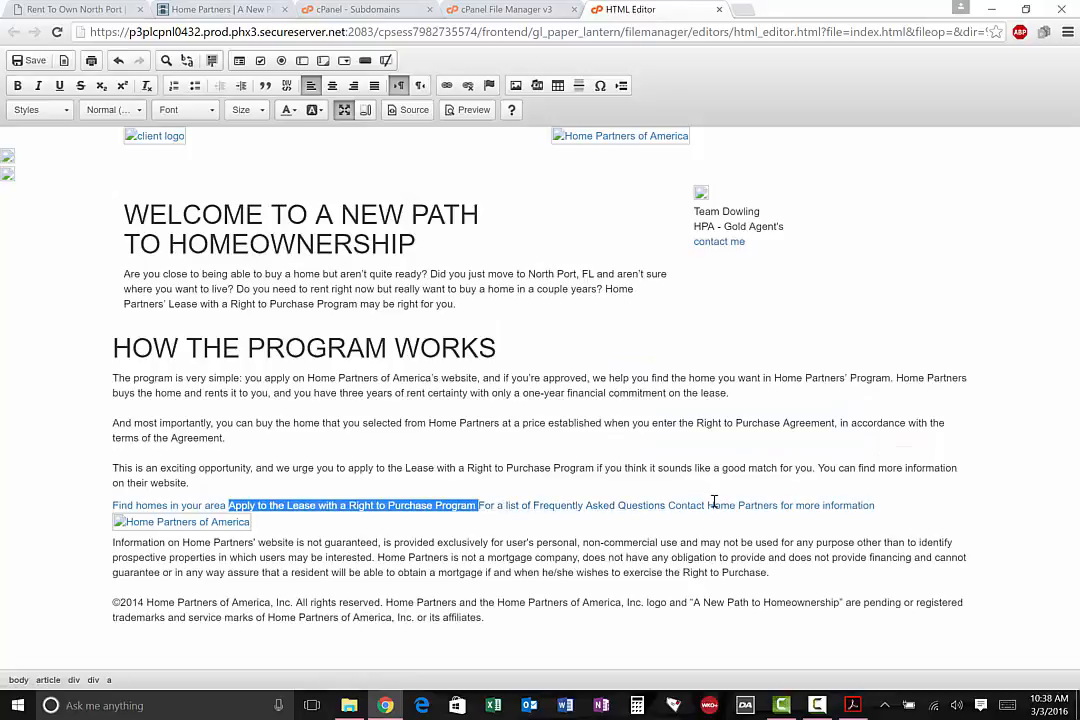
Look over the live renttoownnorthport.com page from its link buttons up to the header, and close the Home Partners sign-up tab
left_click(45, 8)
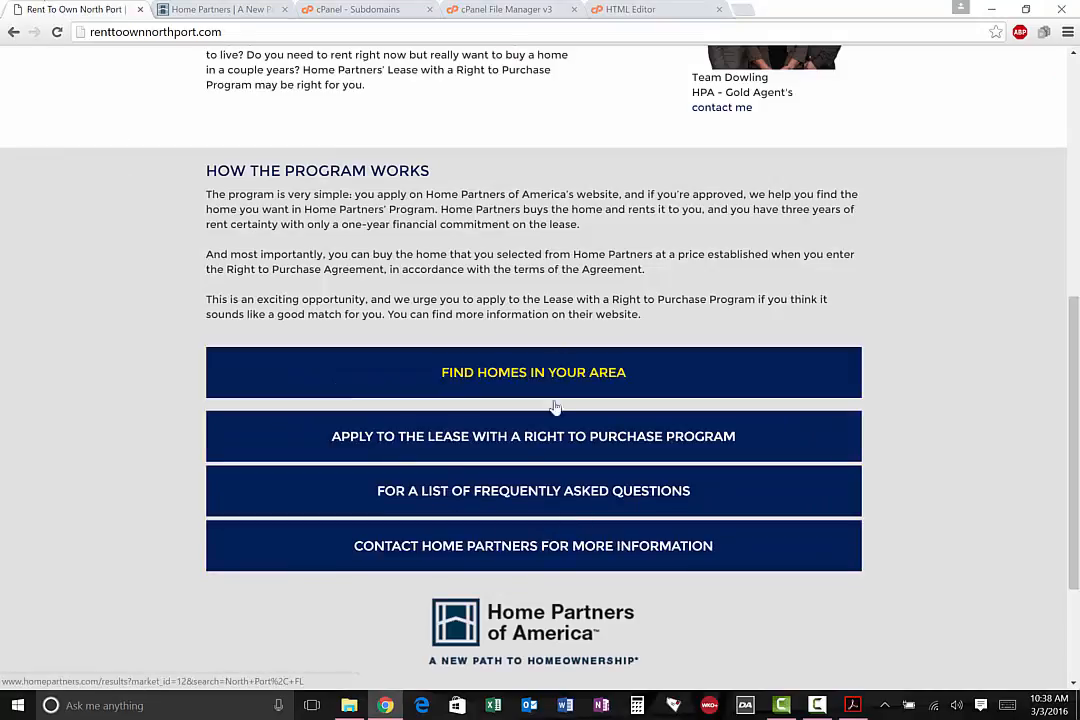
scroll(977, 387, "up", 3)
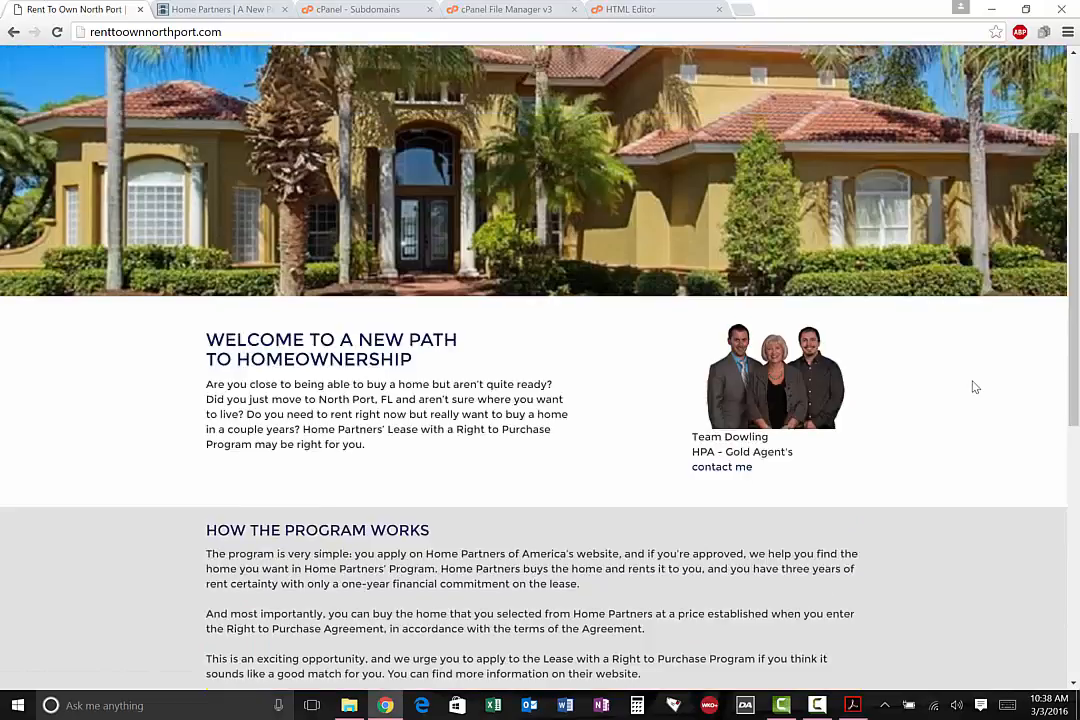
scroll(906, 362, "up", 2)
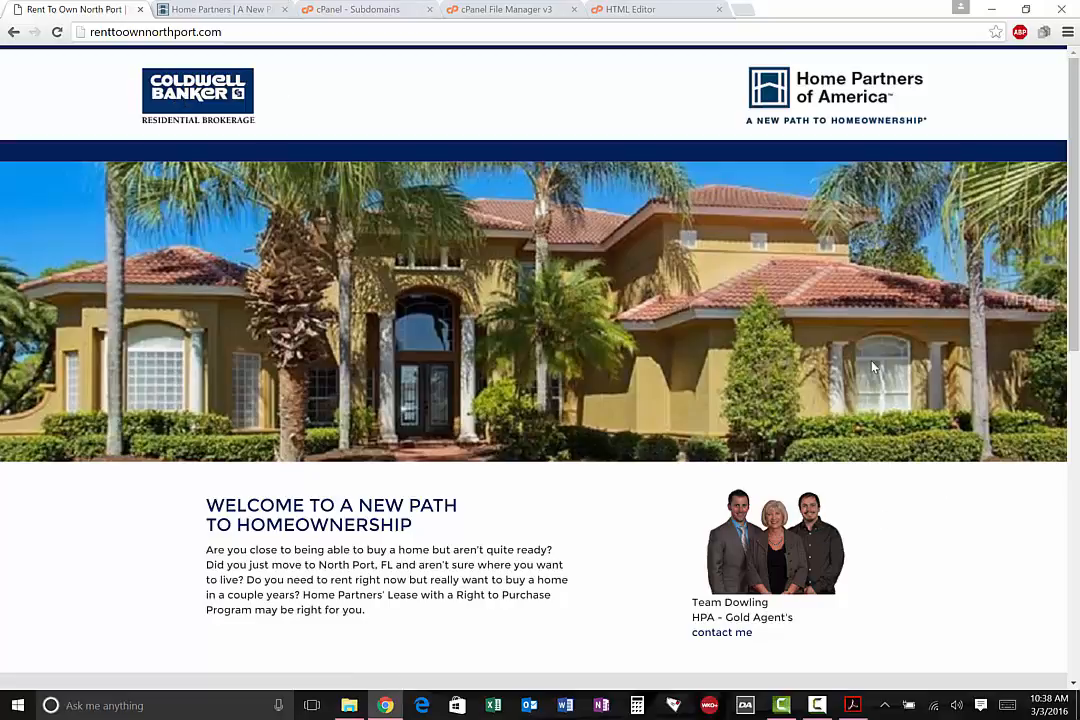
left_click(250, 7)
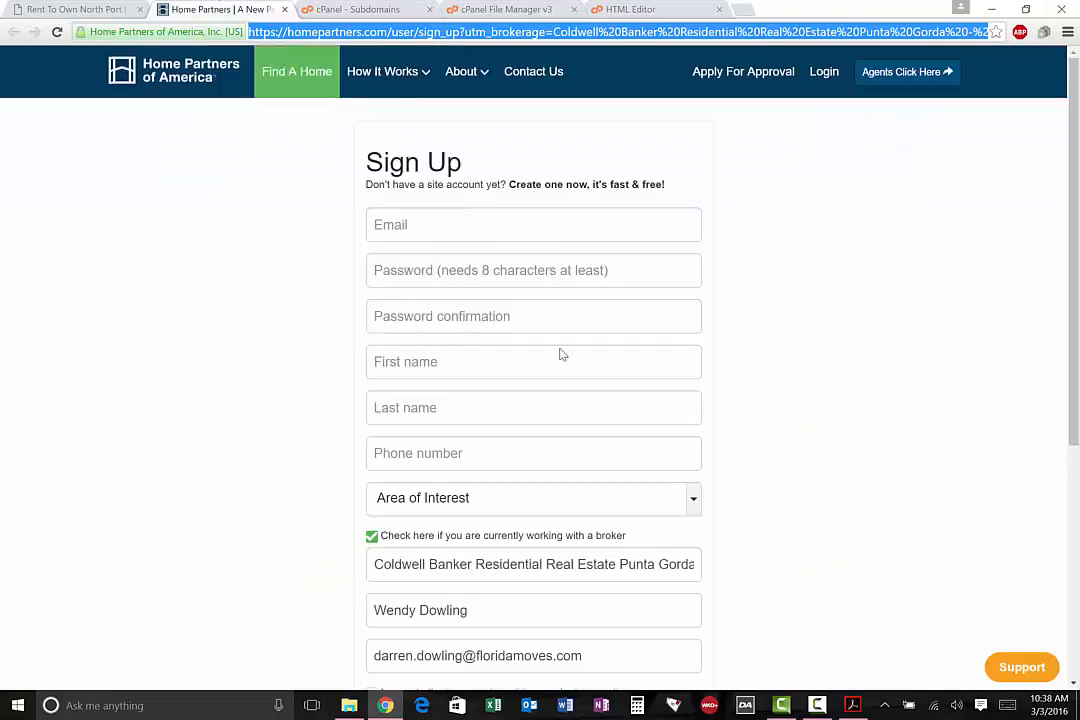
left_click(285, 9)
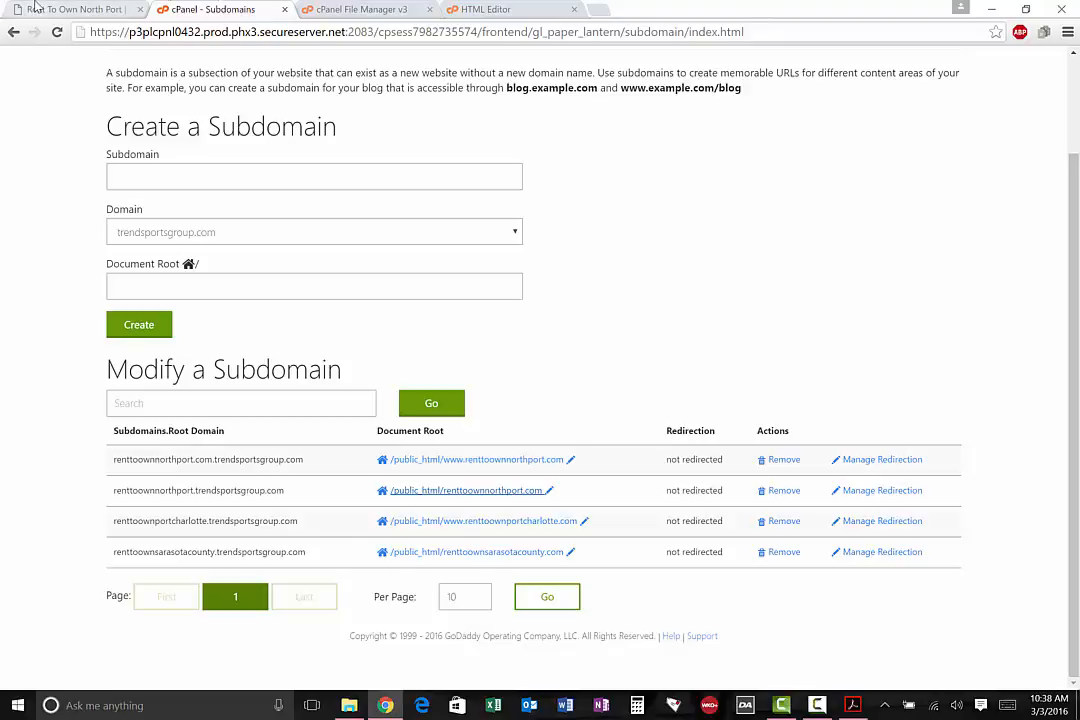
Reload the live renttoownnorthport.com page and review its program section, link buttons and header
left_click(86, 7)
scroll(106, 393, "down", 5)
key("F5")
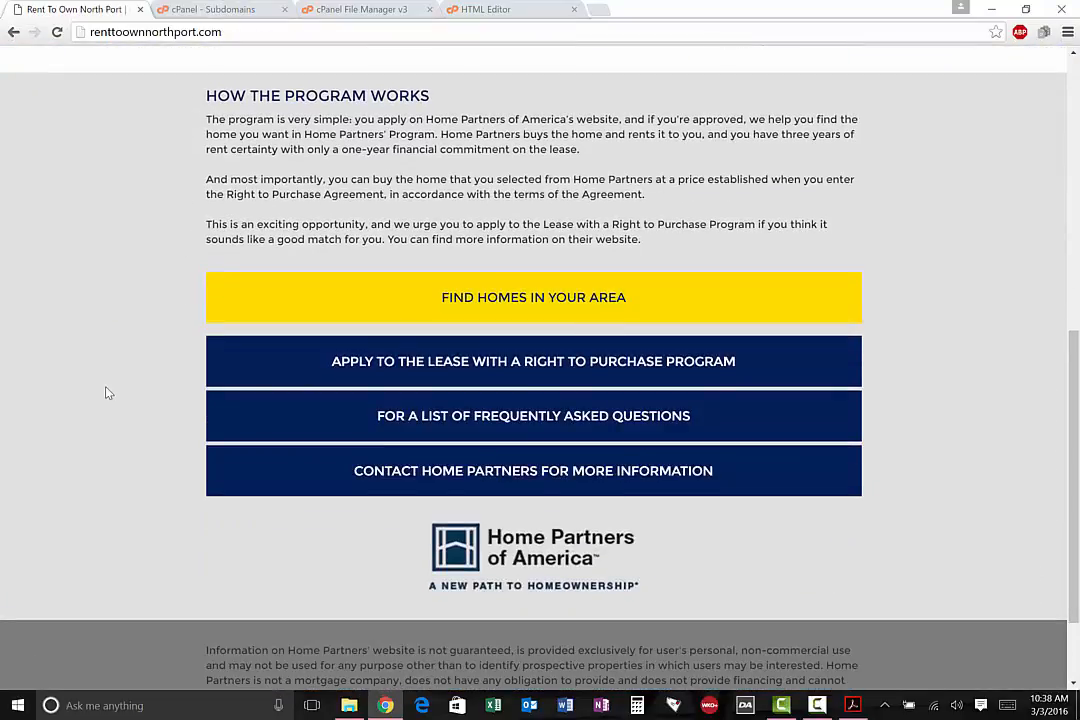
scroll(108, 393, "up", 6)
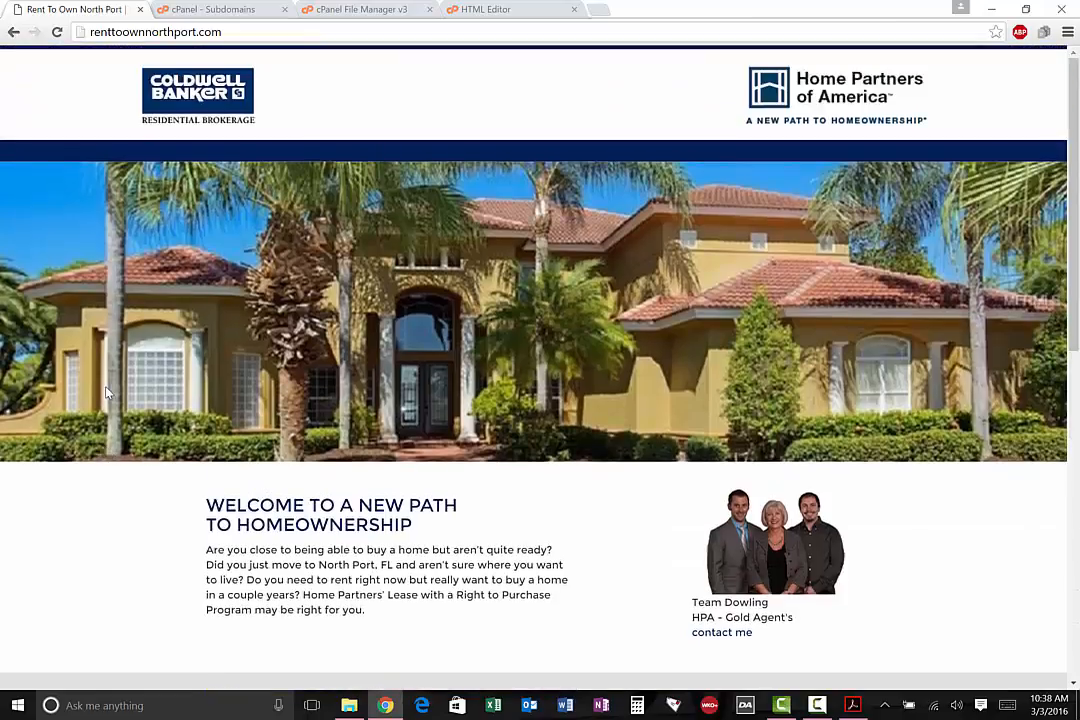